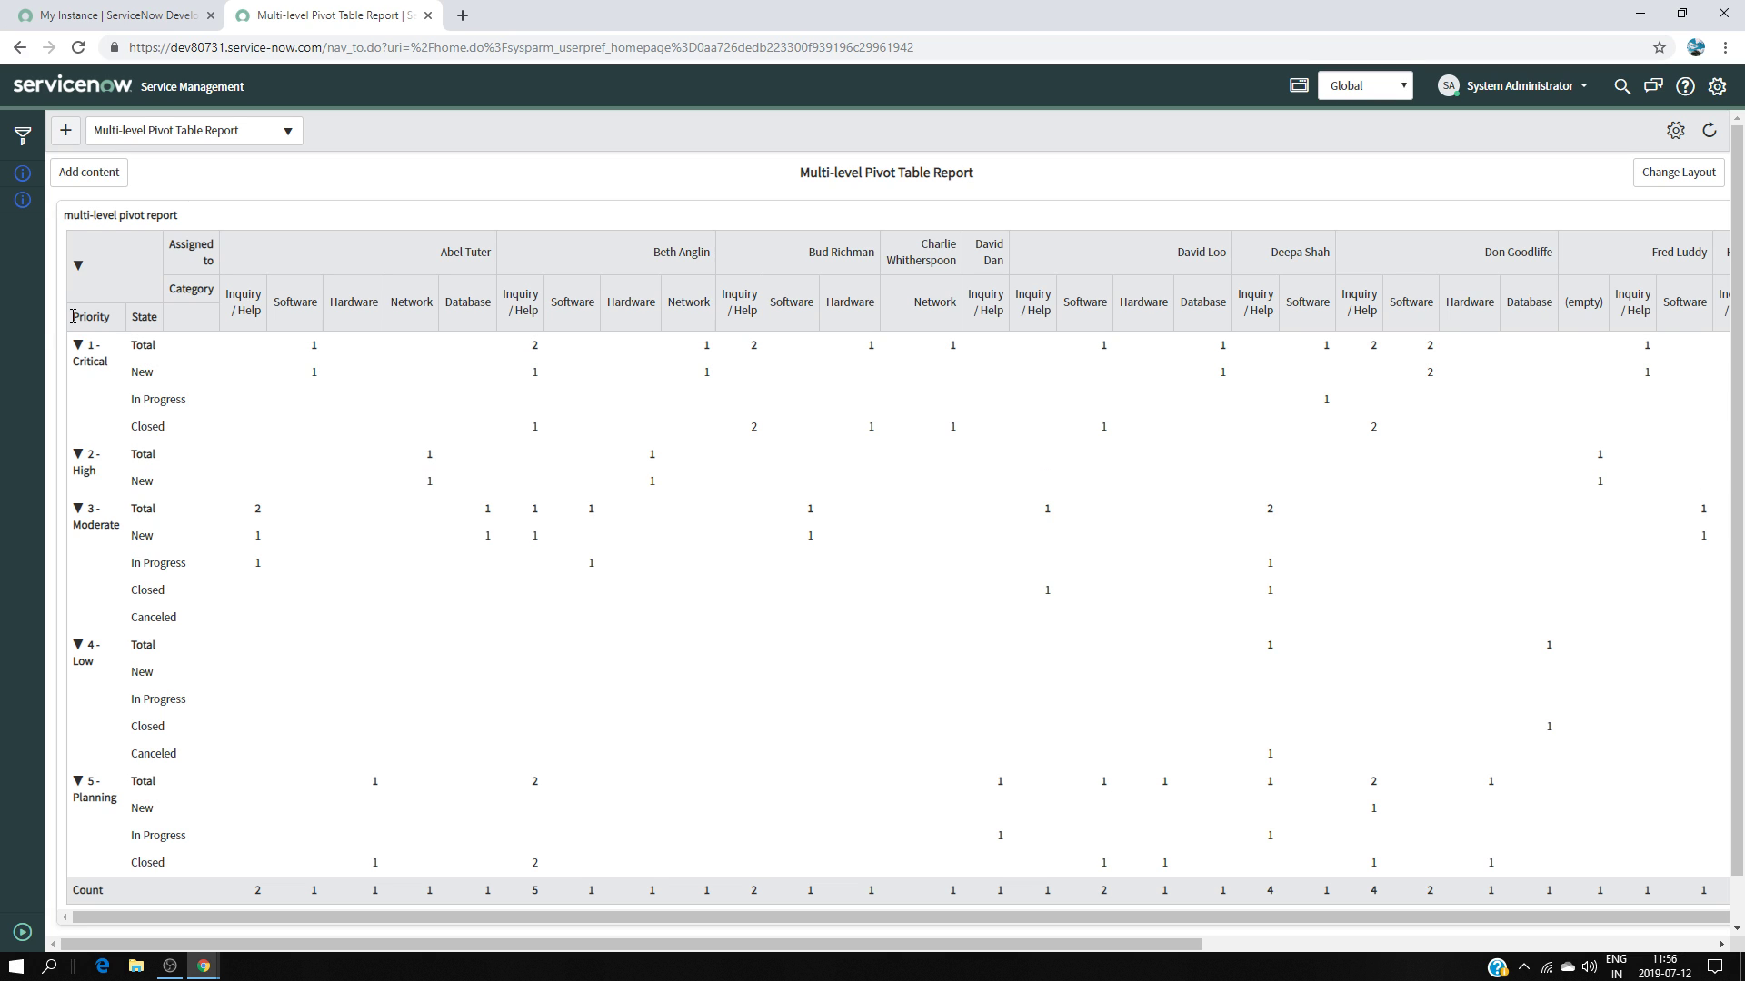
Collapse all priority groups to totals, then expand only 1 - Critical into its state rows.
left_click(78, 267)
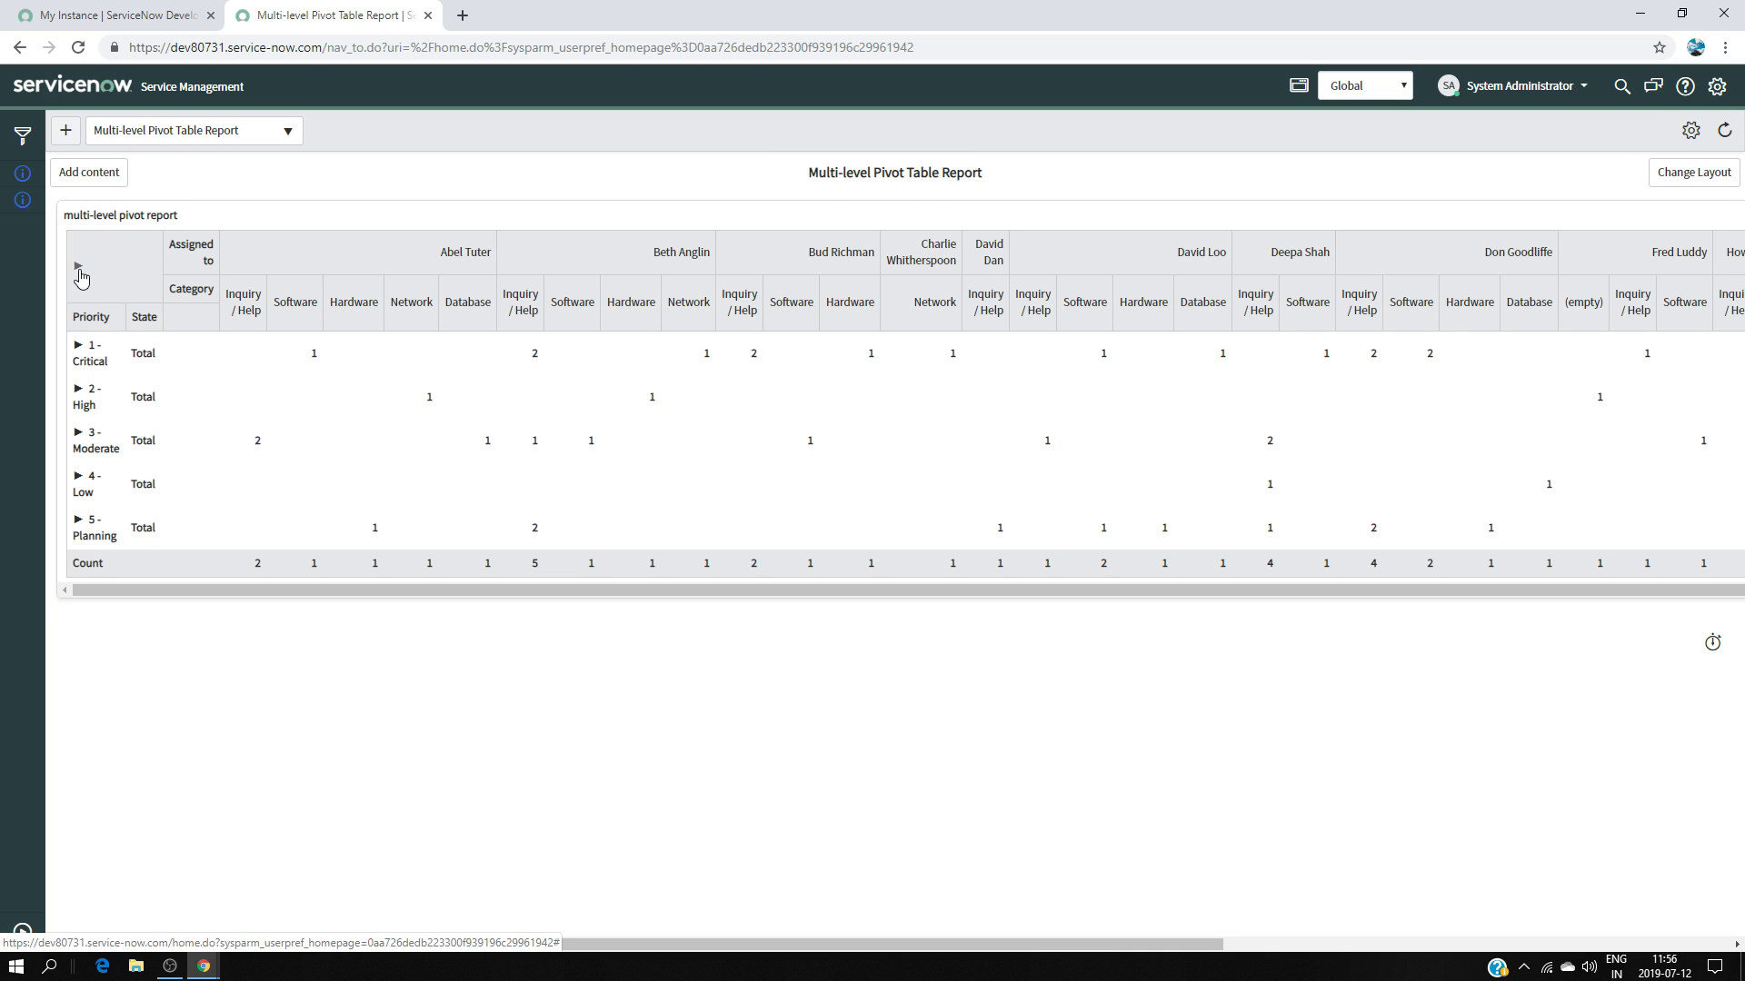
left_click(78, 346)
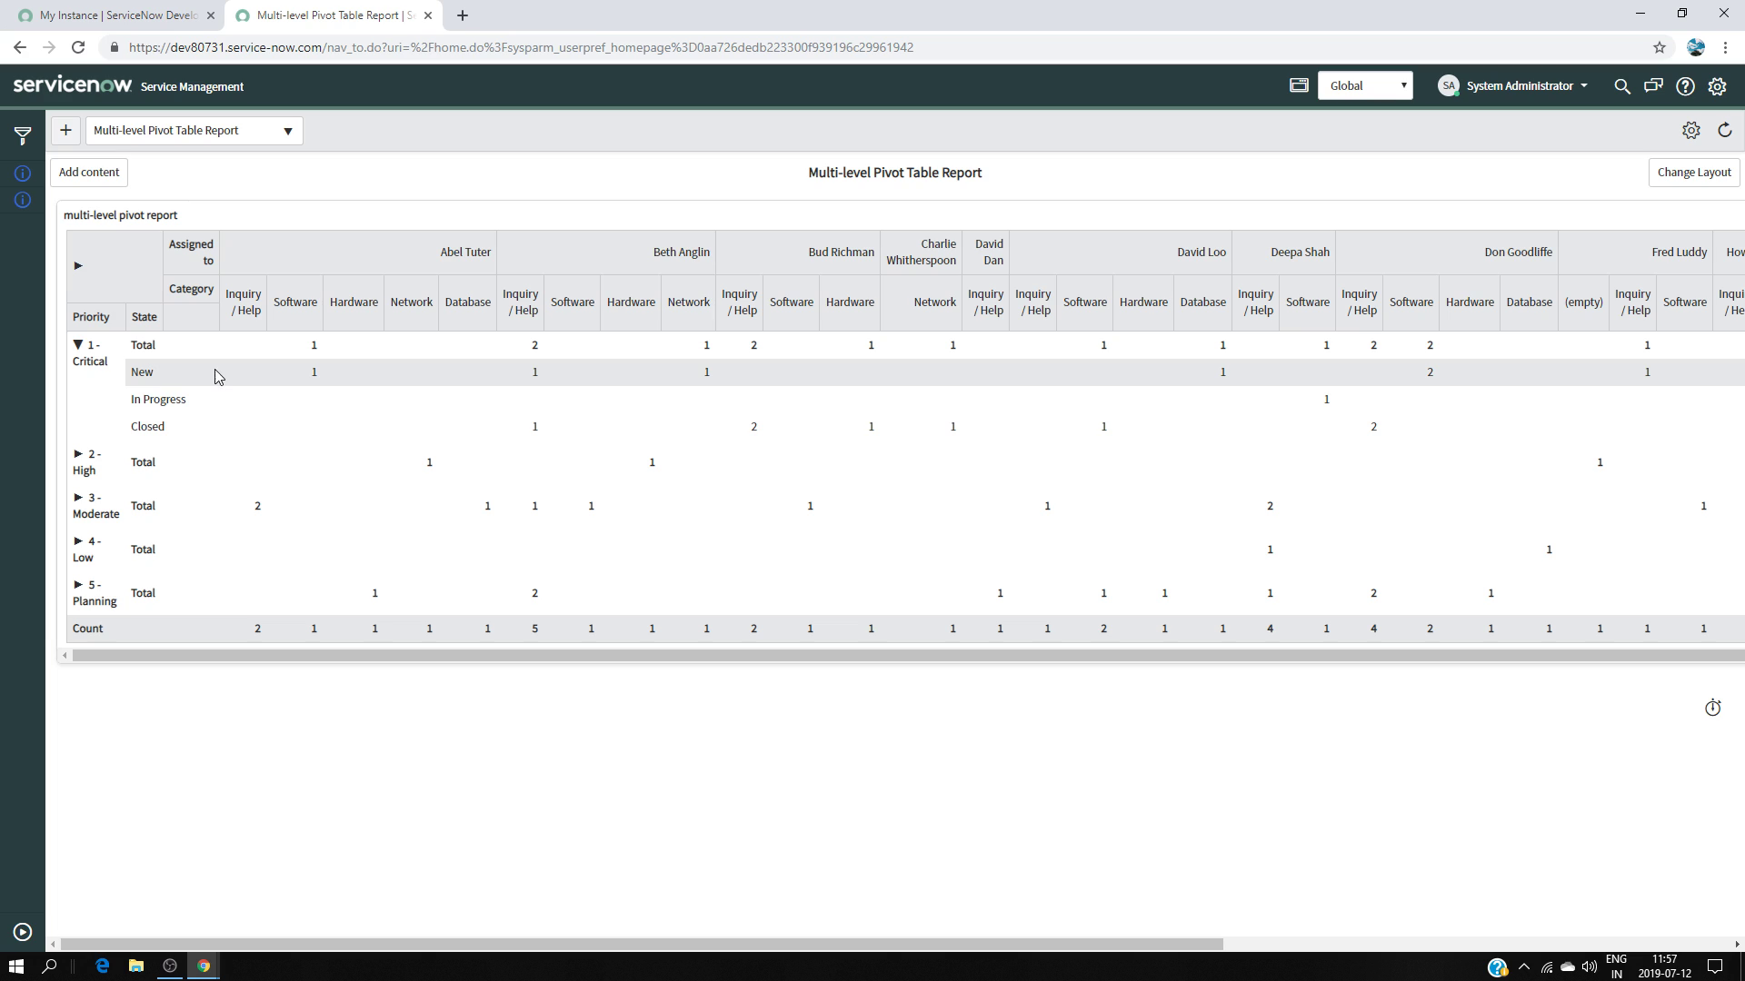
mouse_move(314, 382)
mouse_move(315, 384)
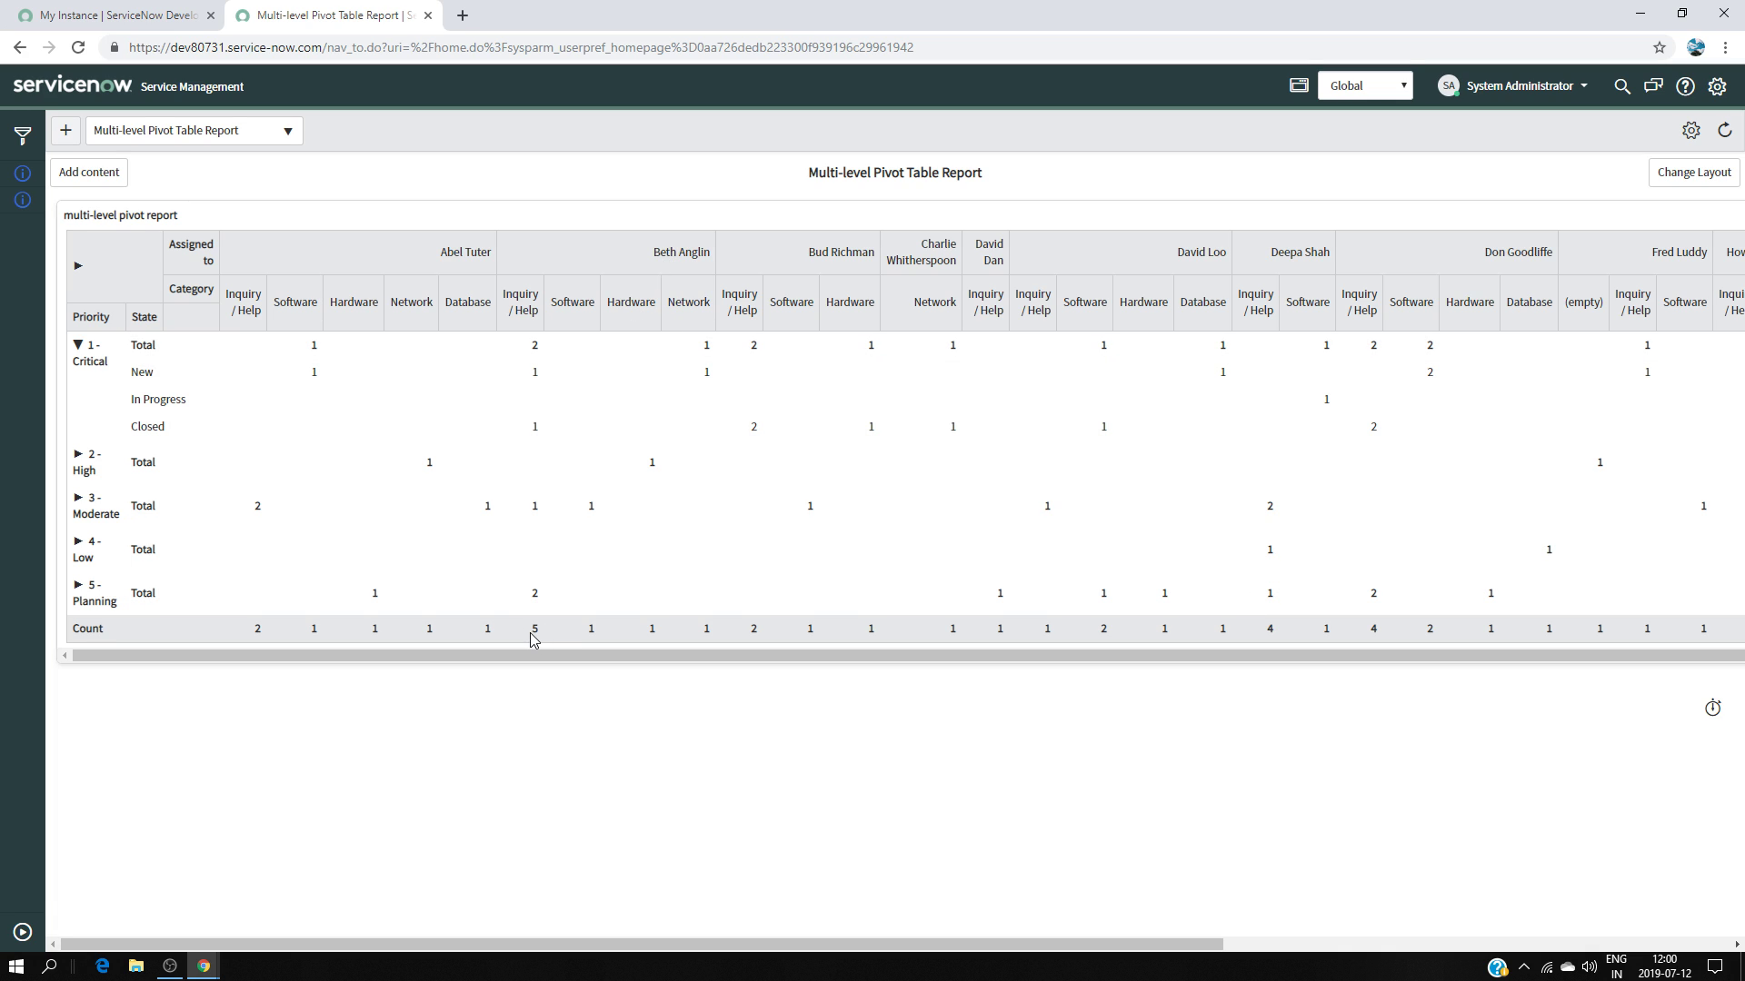
Drill into the assignee's Inquiry / Help count and sort the five incidents by State.
mouse_move(535, 639)
left_click(536, 636)
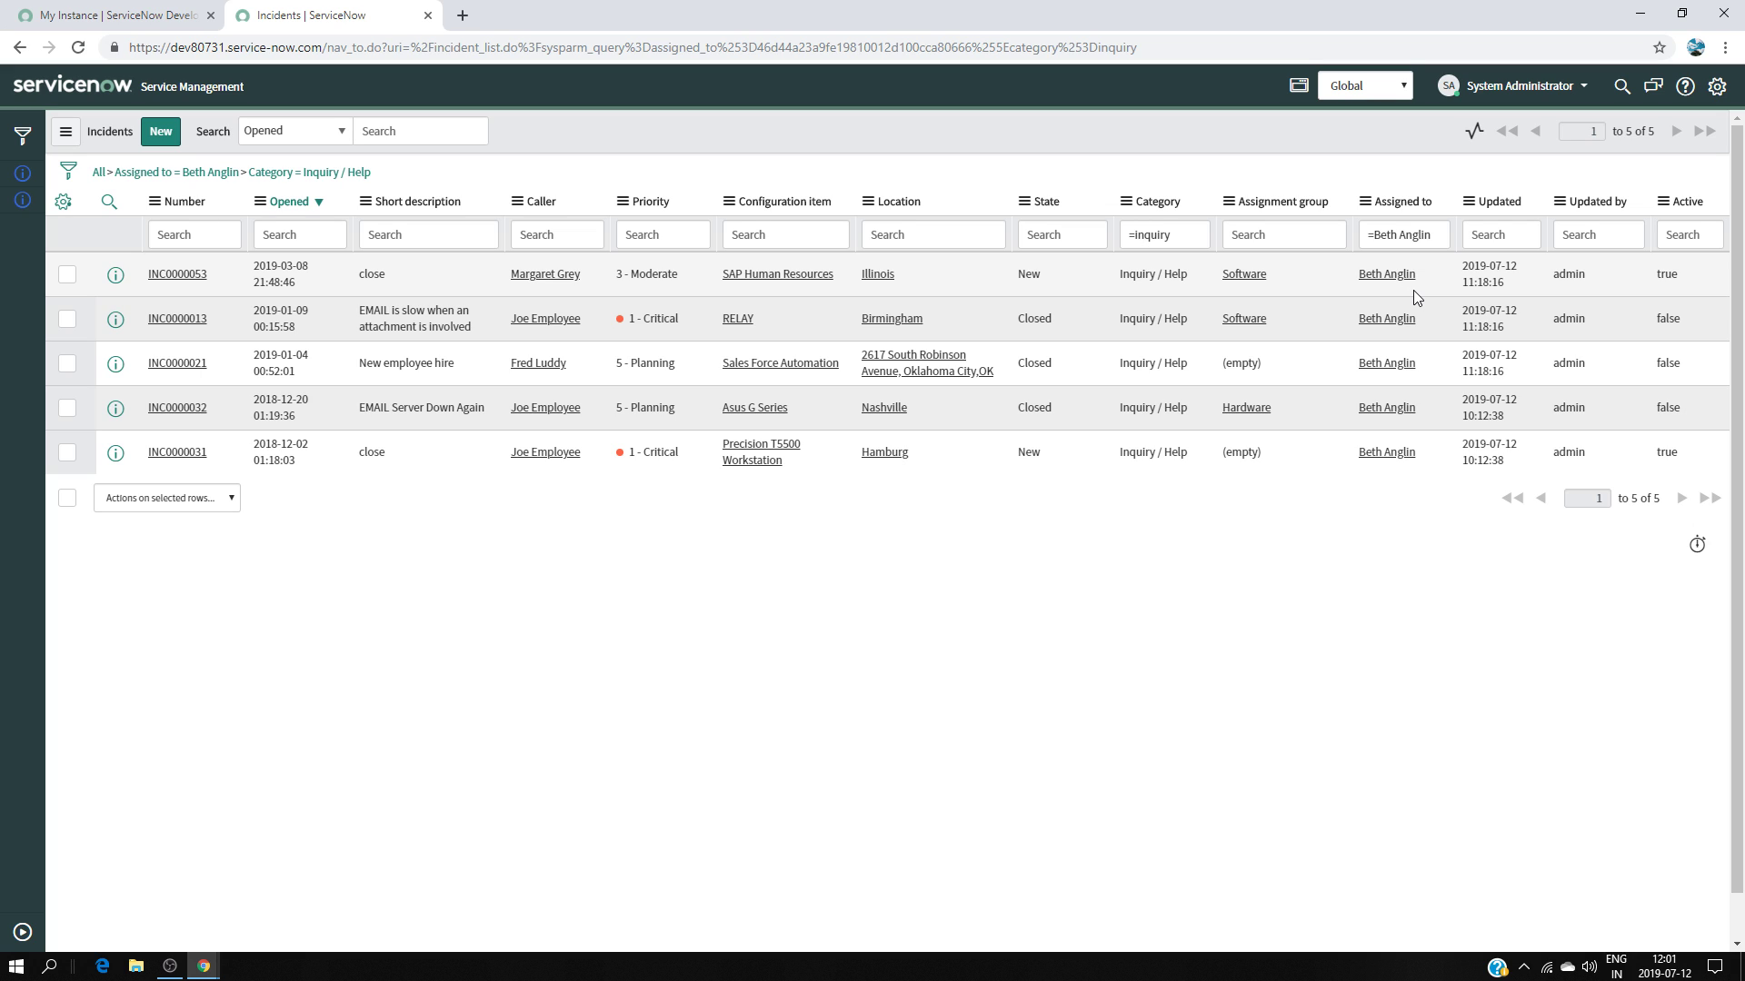
left_click(1024, 201)
left_click(1097, 221)
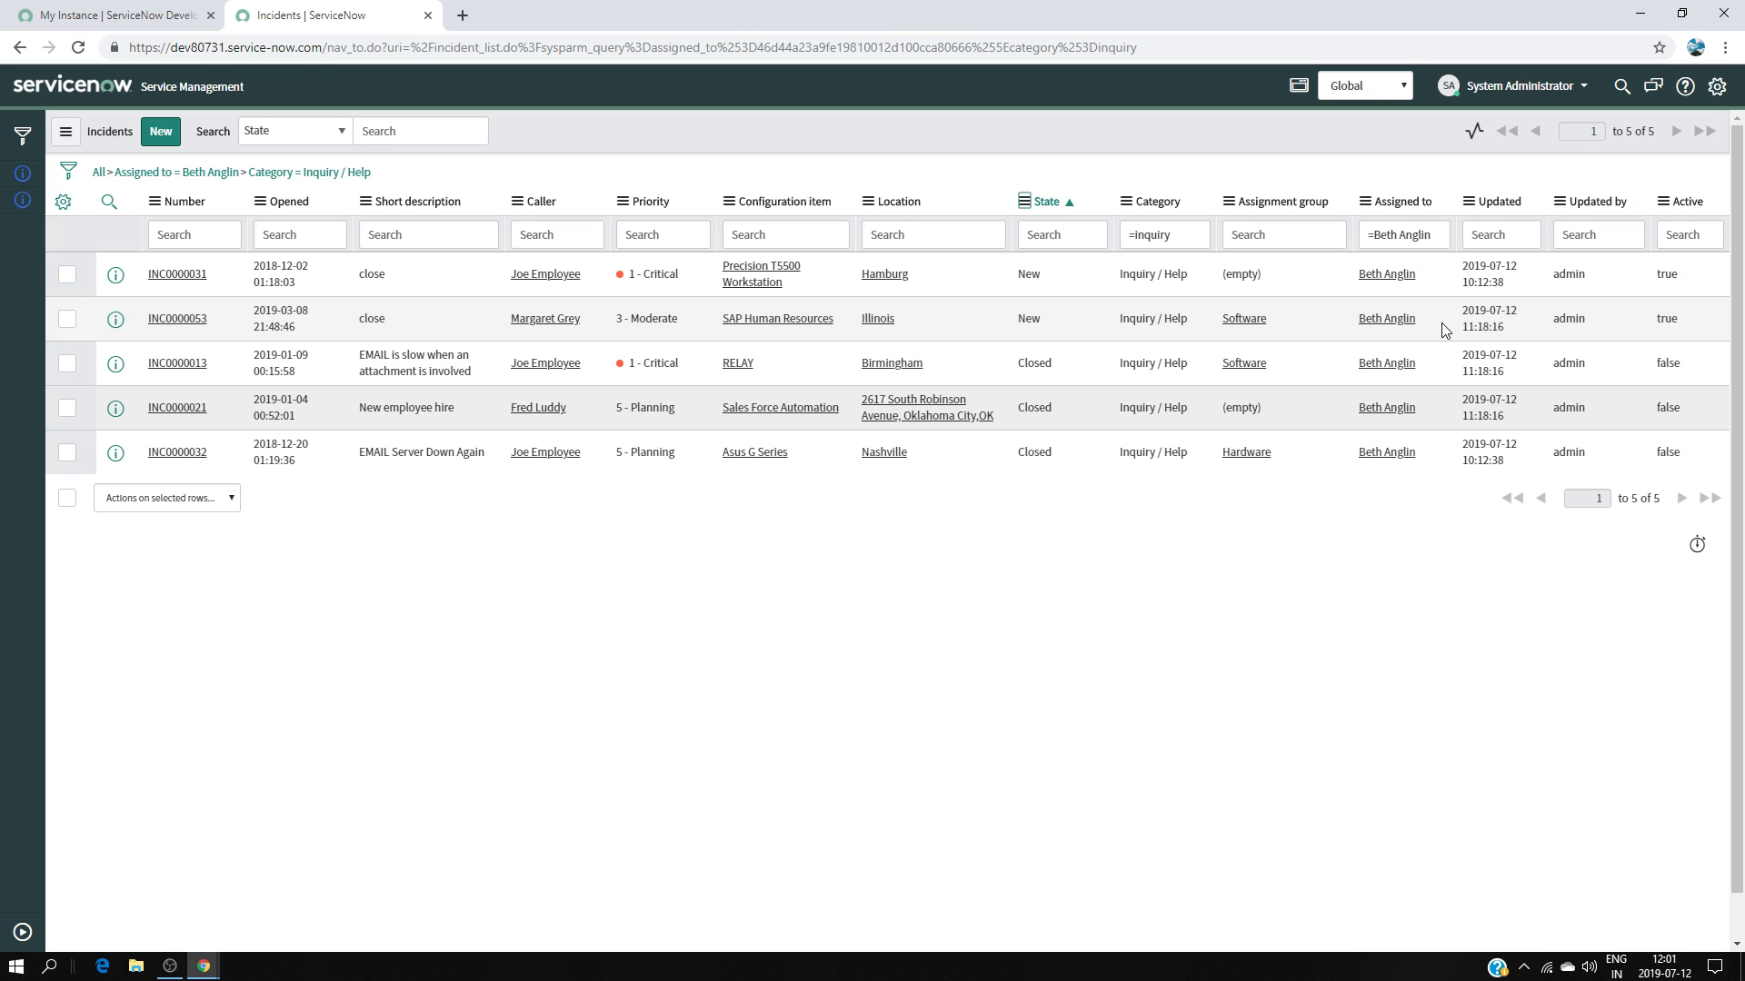
Reassign INC0000031 and INC0000053 to a new user through inline Assigned to editing.
left_click(1431, 281)
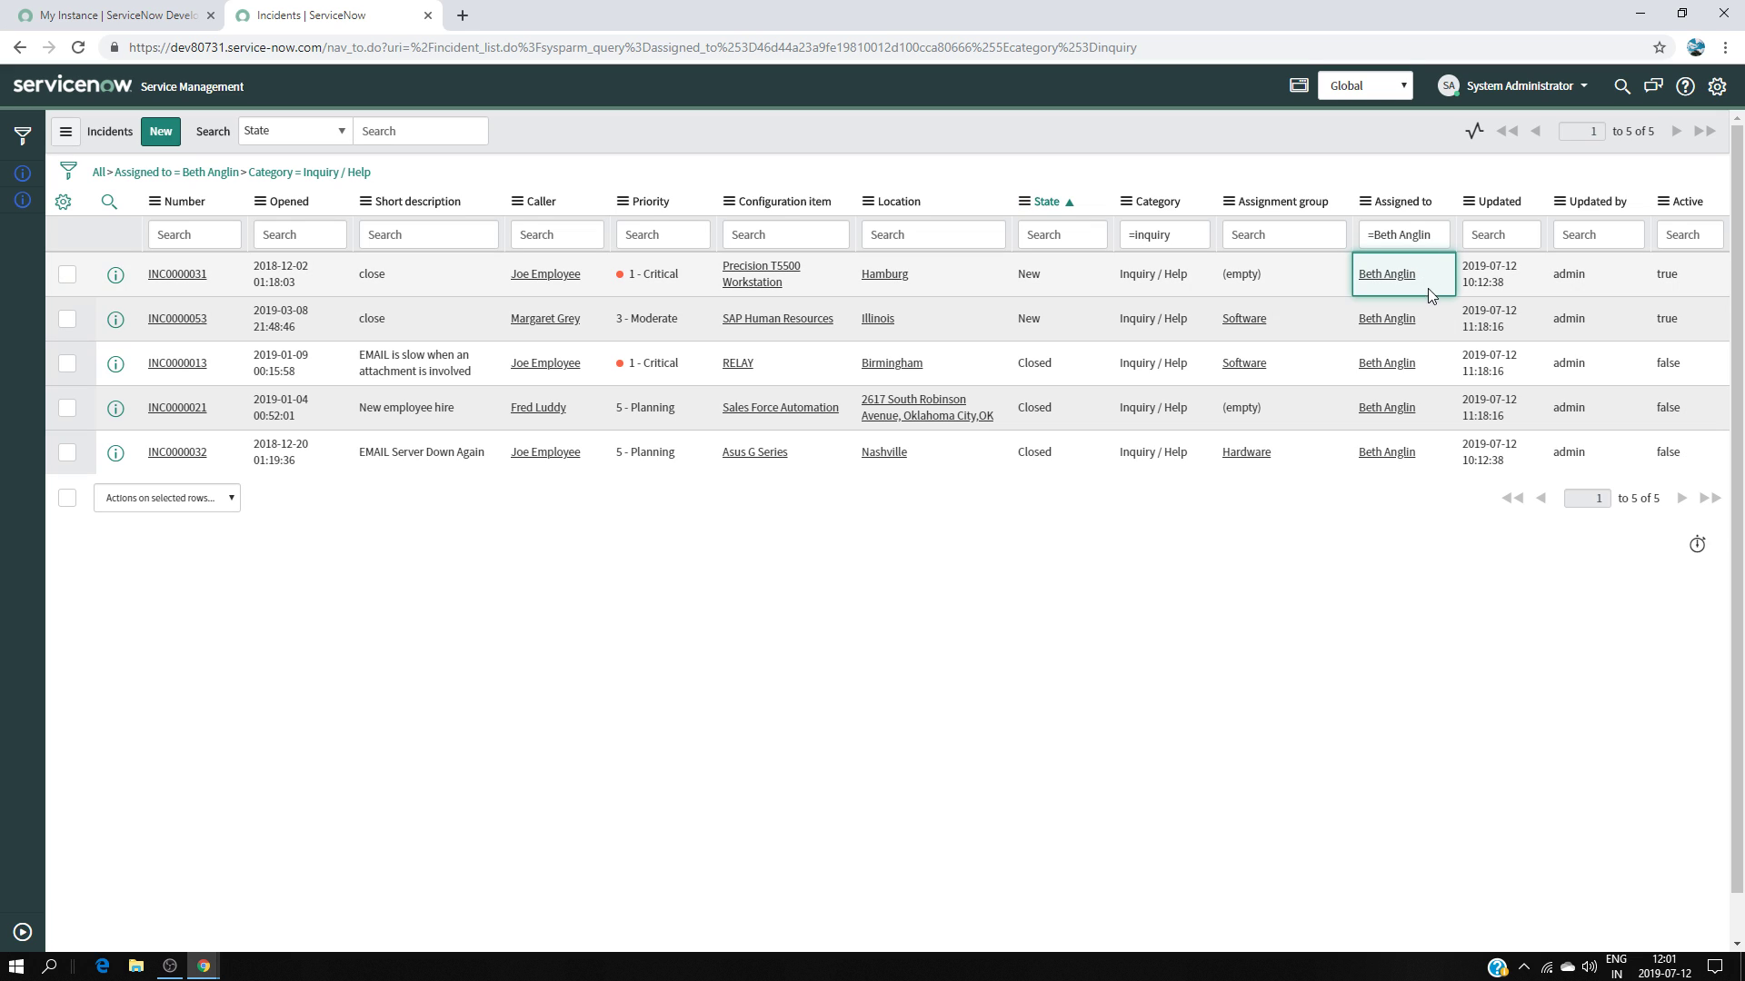
left_click(1430, 325)
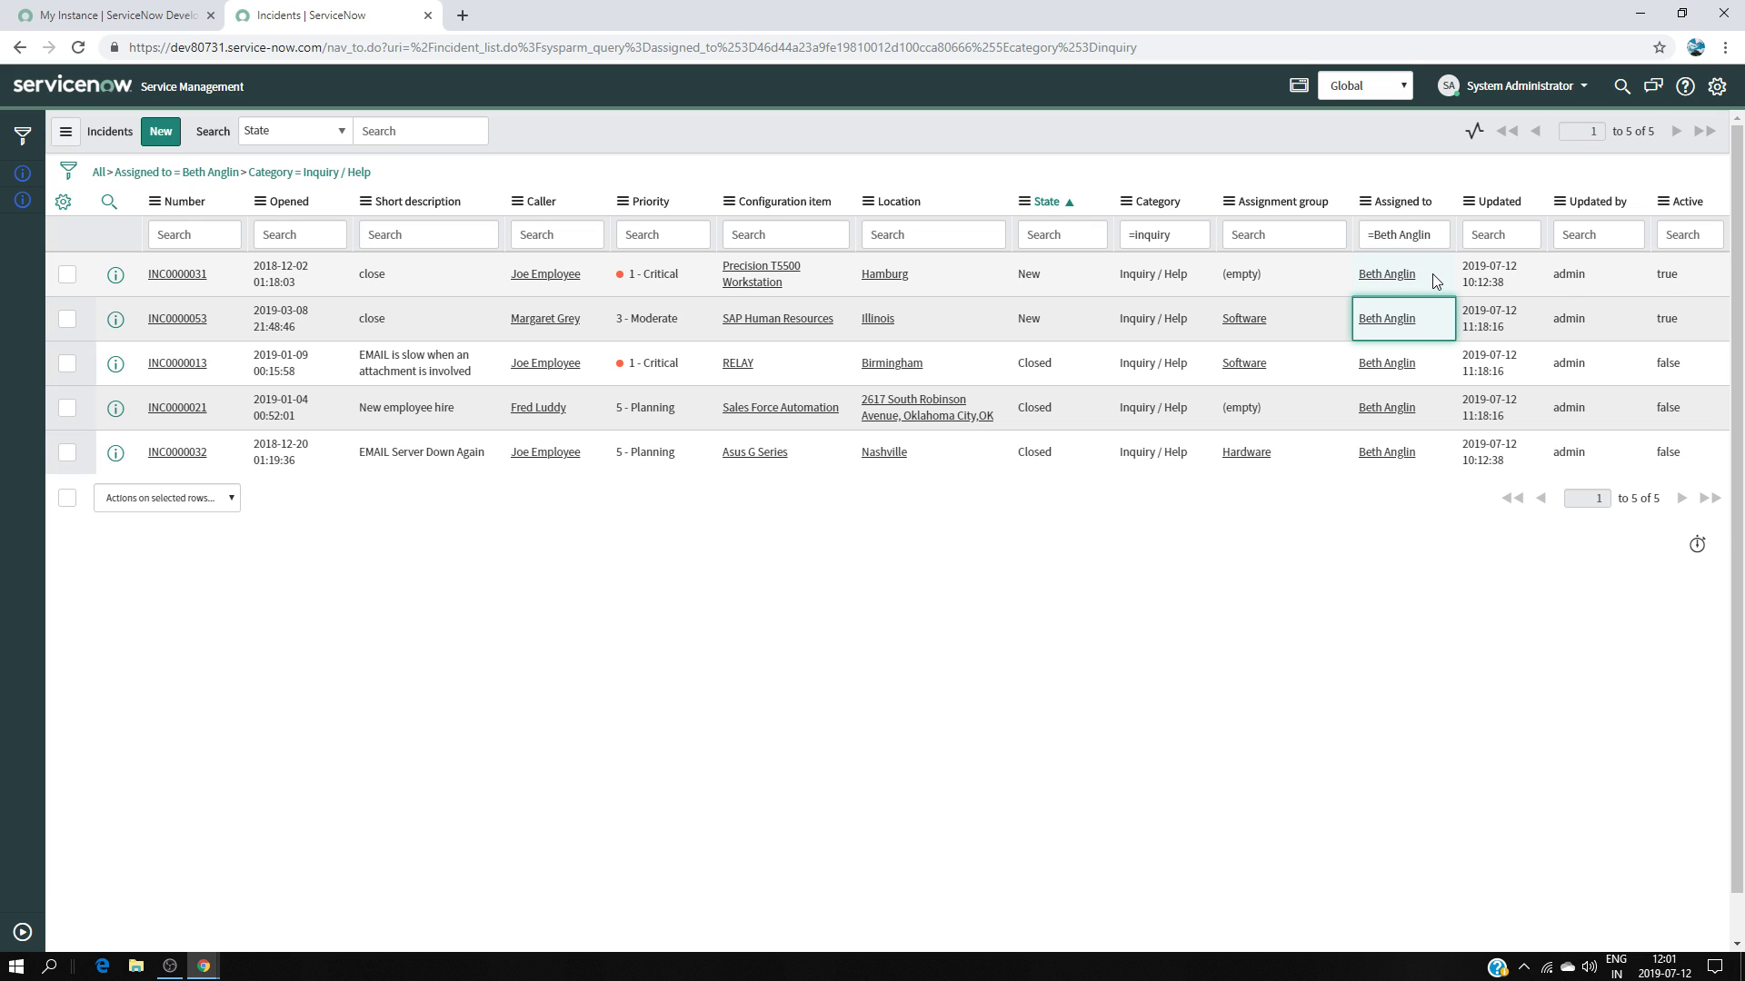
left_click(1433, 276)
double_click(1433, 281)
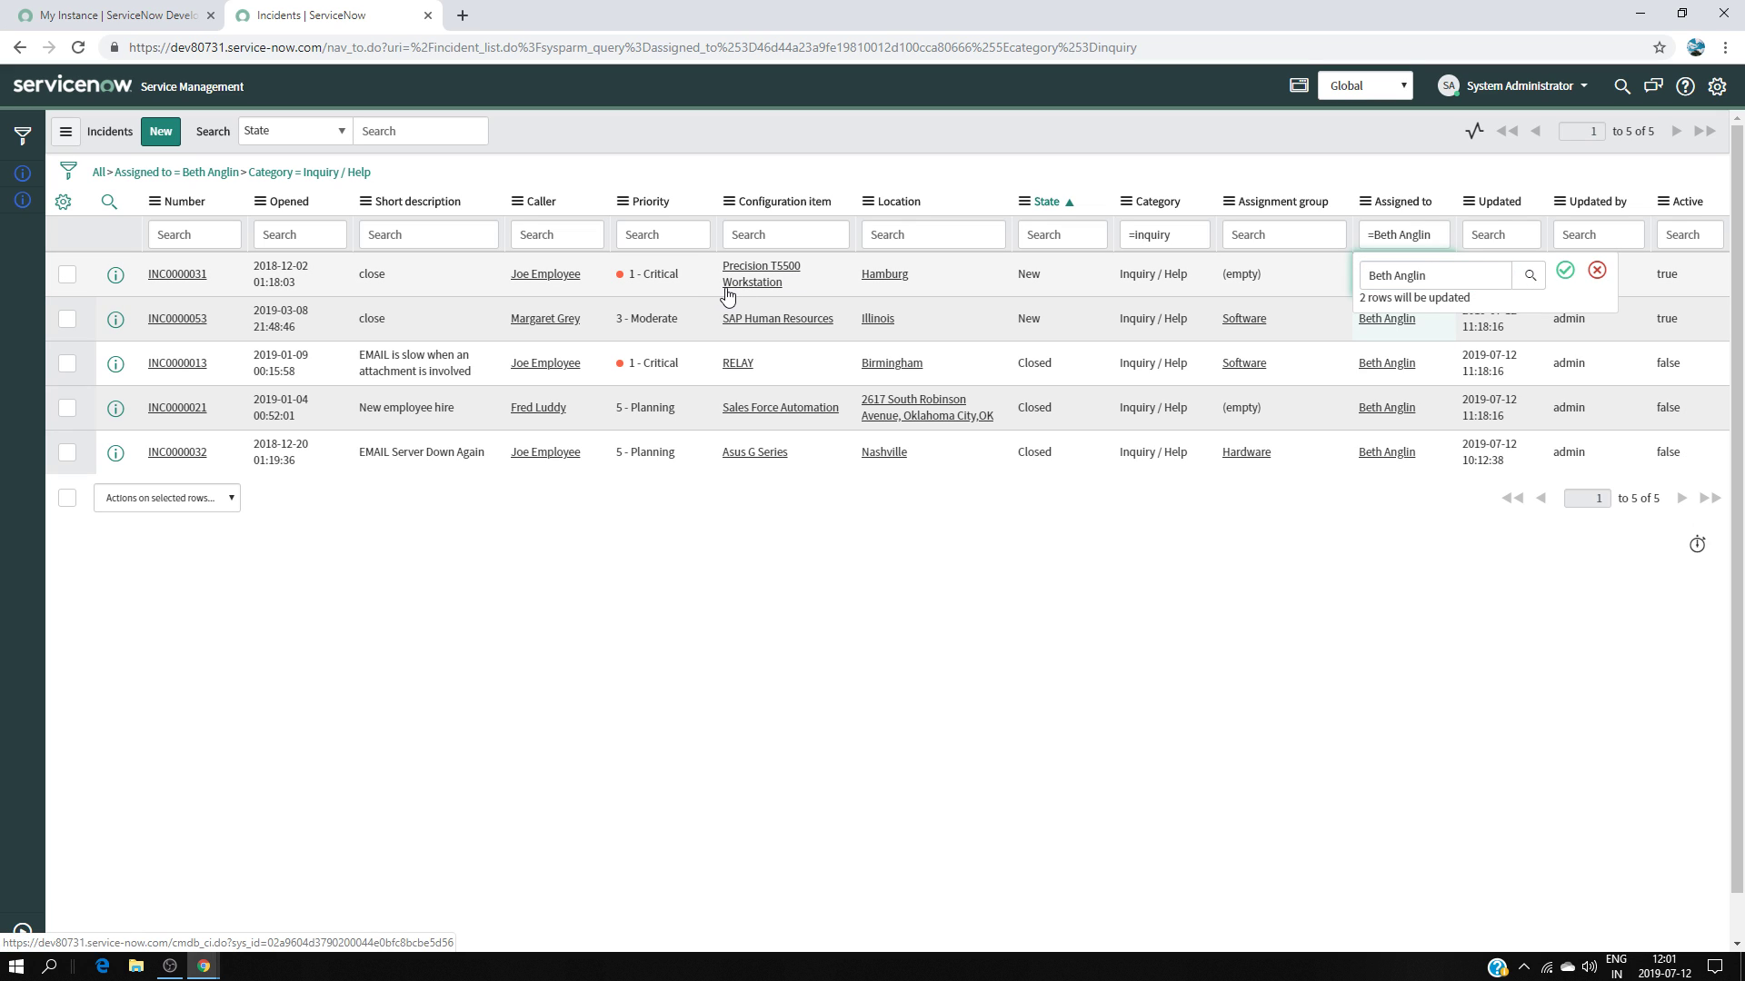
left_click(1530, 275)
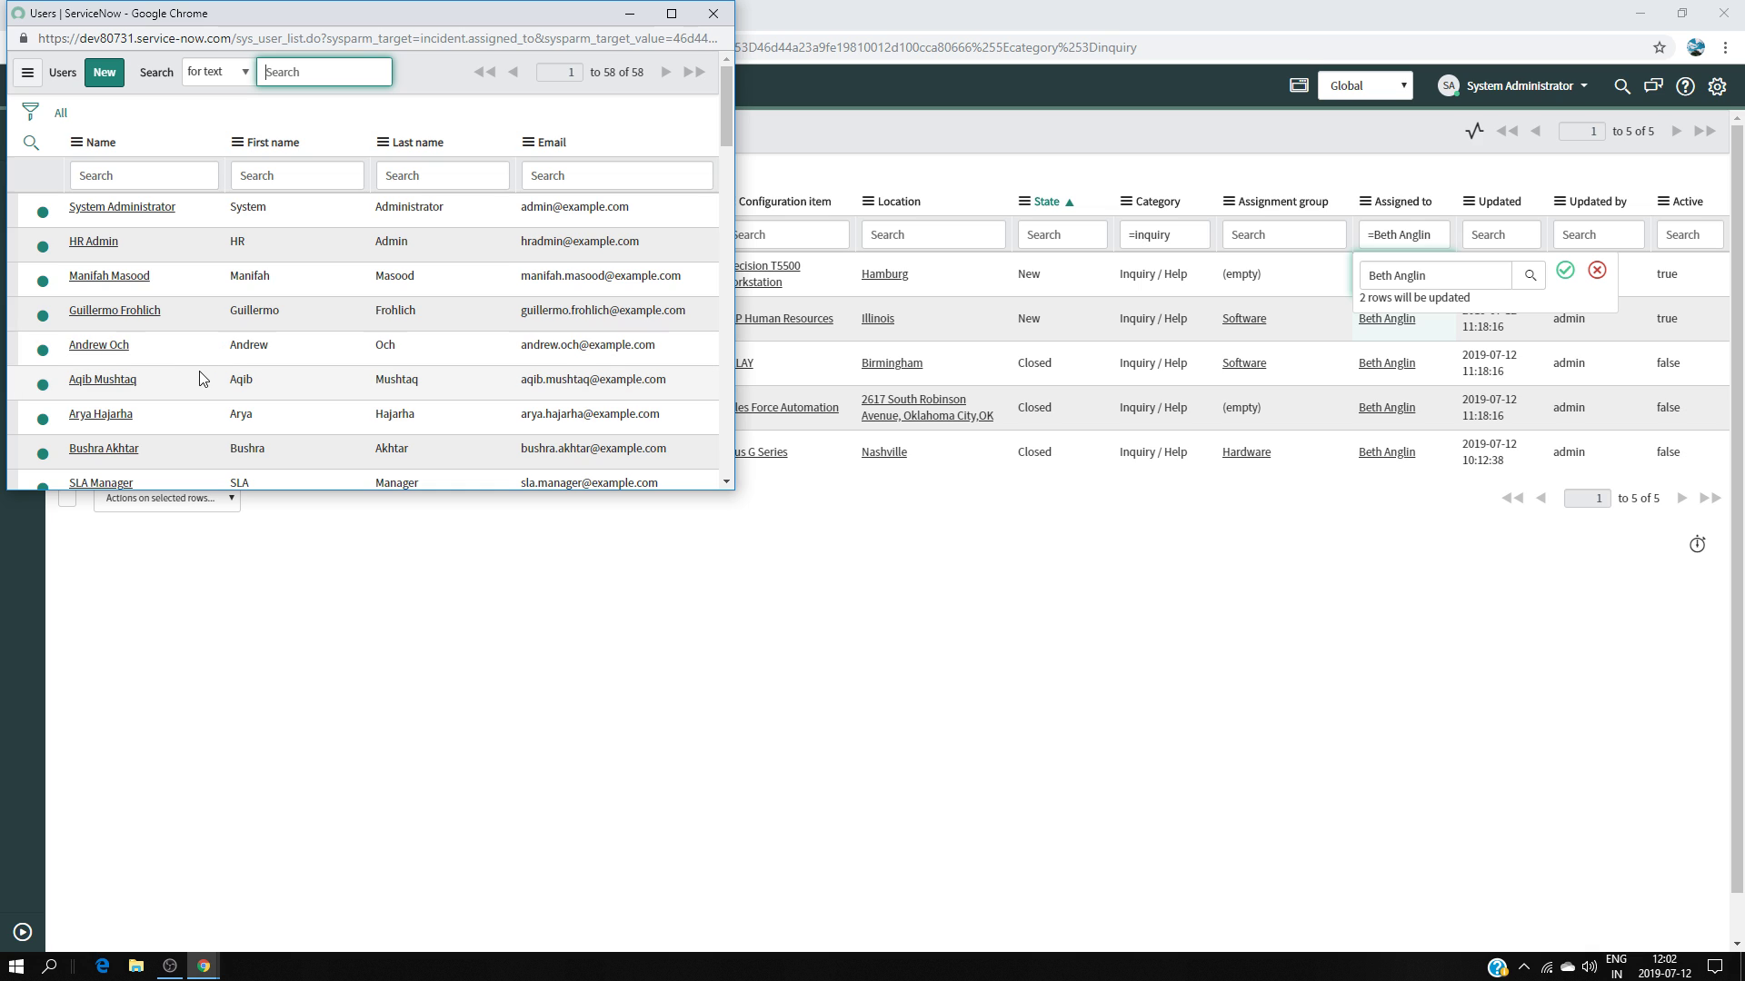
scroll(154, 379, "down", 1)
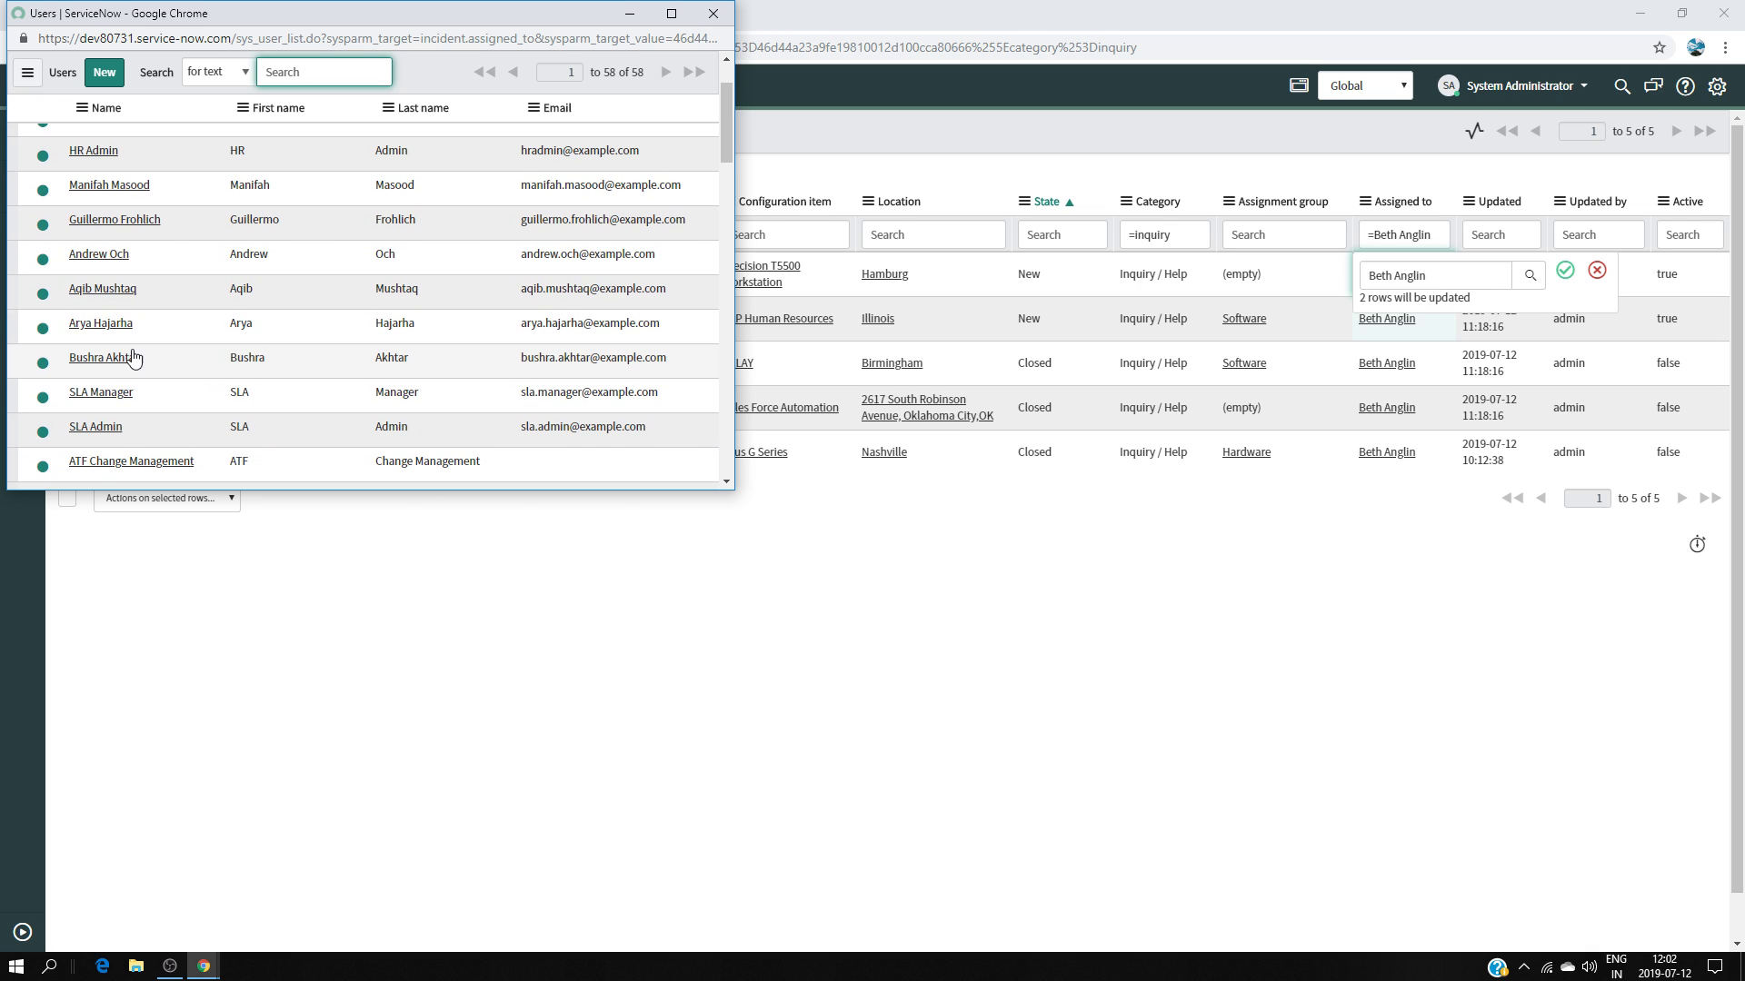
left_click(111, 289)
key("Tab")
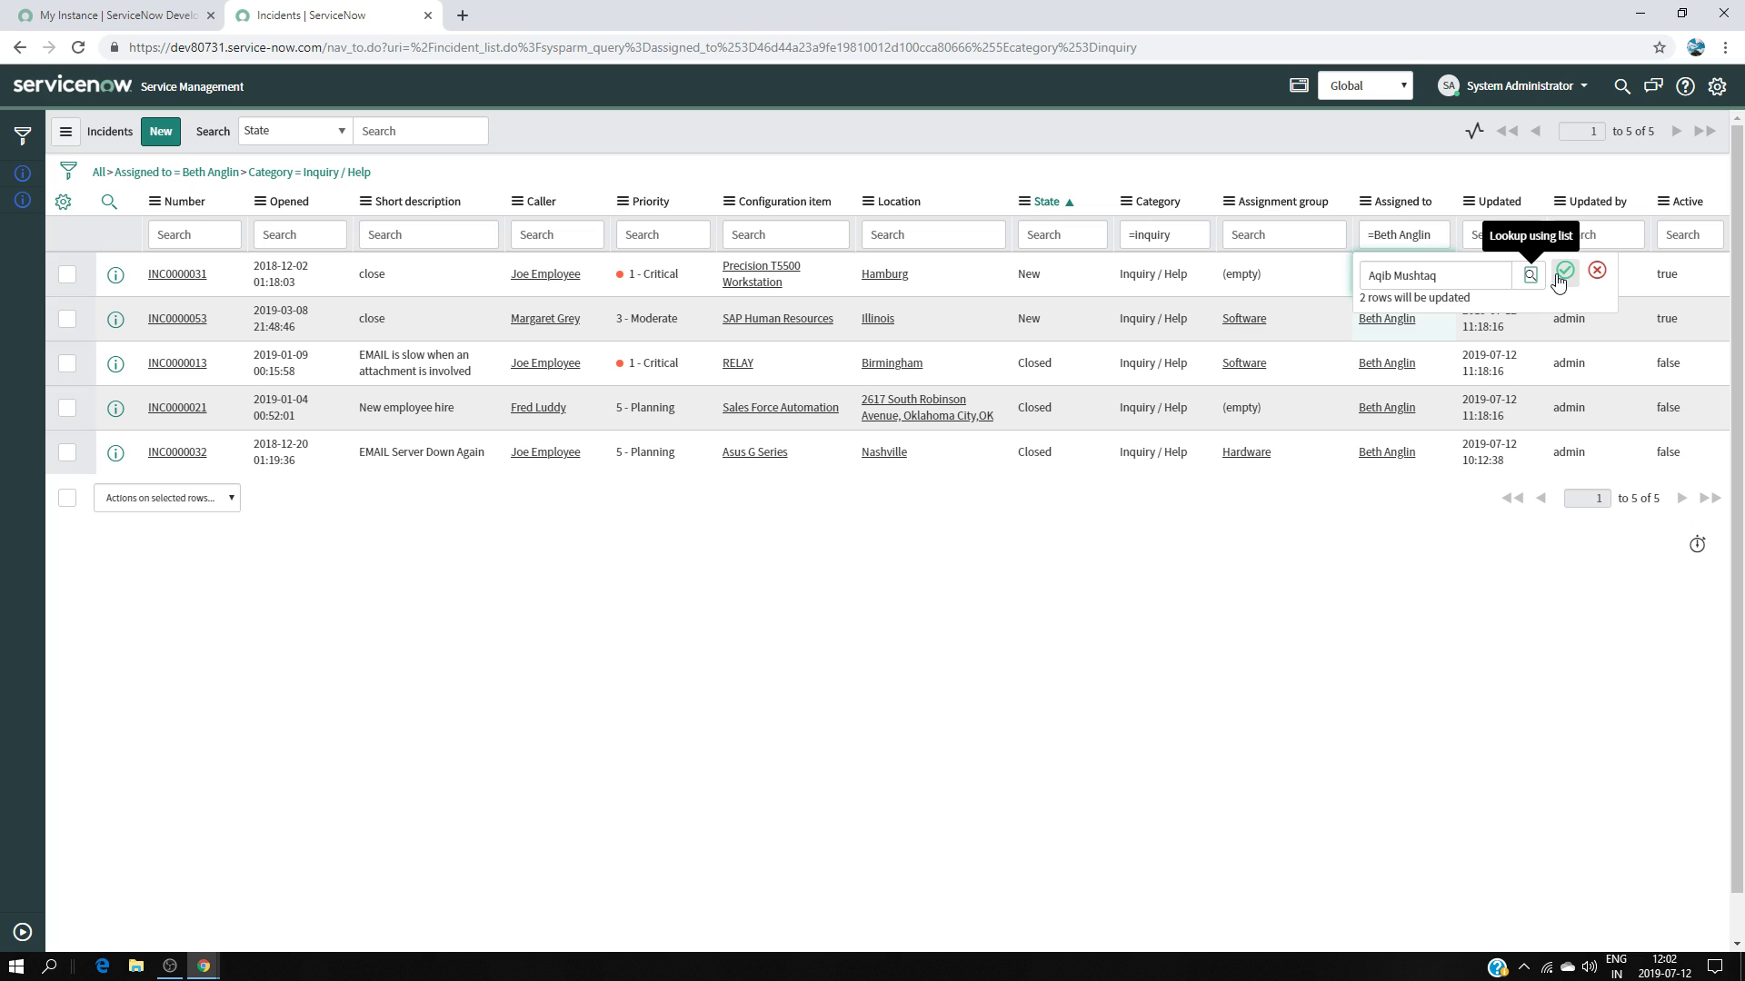
key("Return")
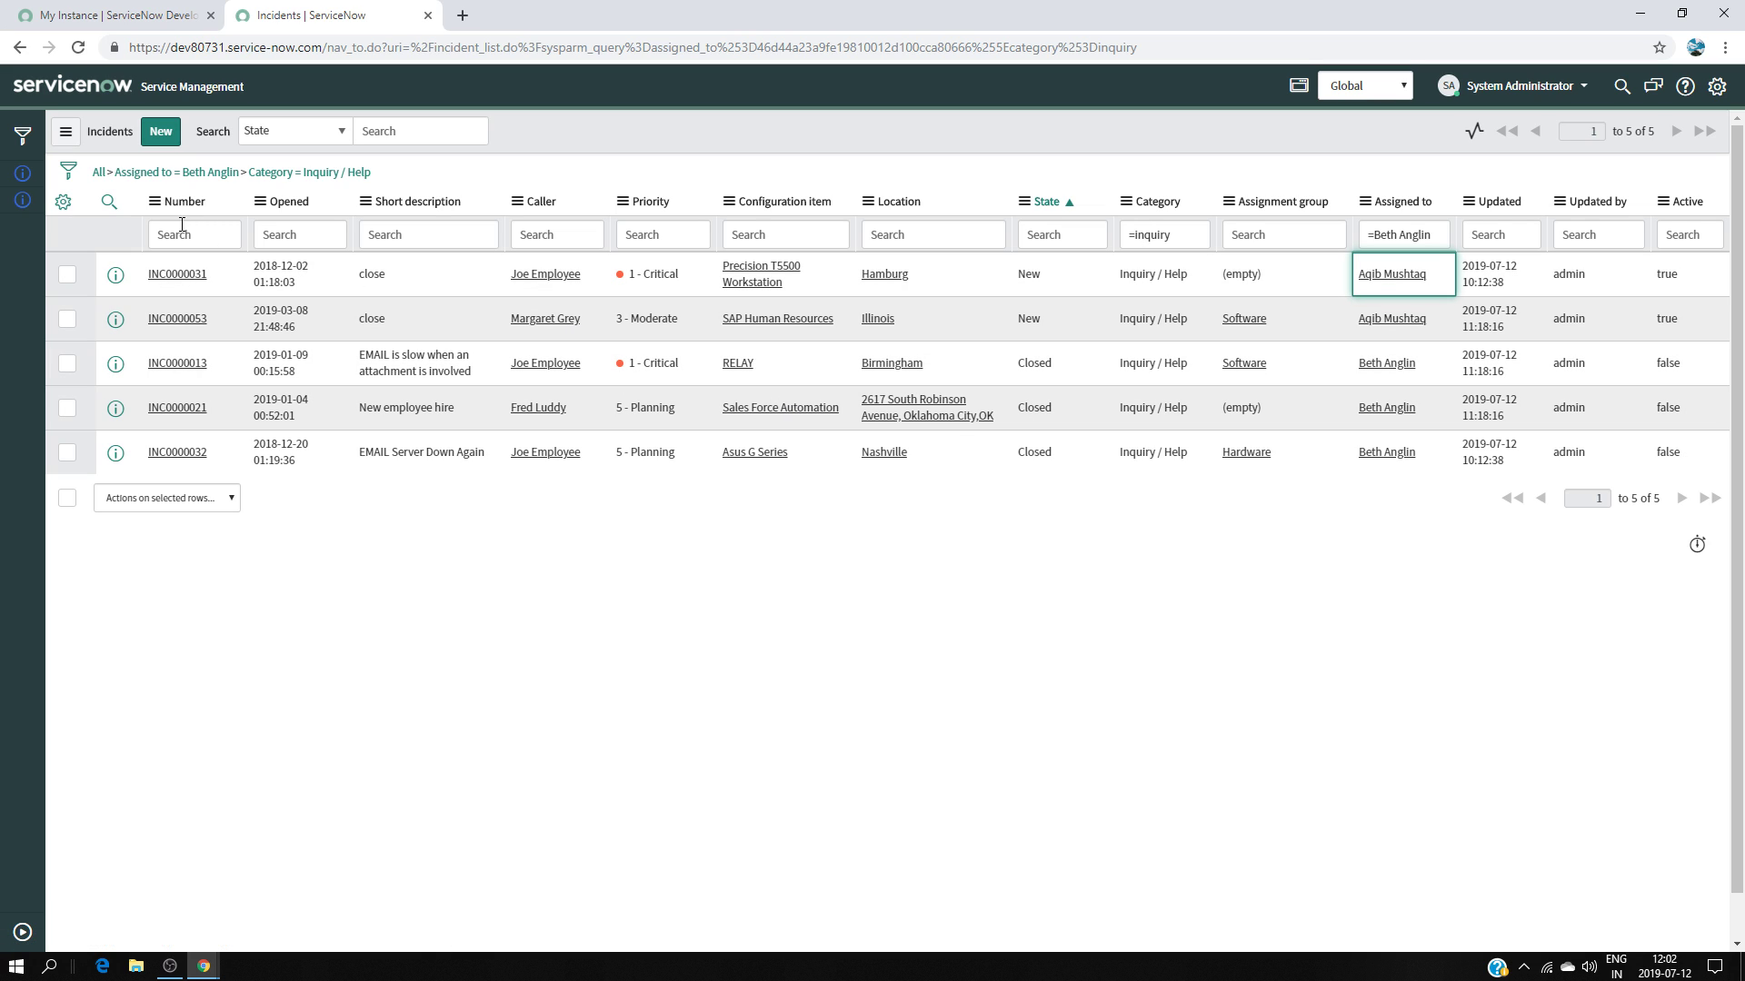
Return to the Multi-level Pivot Table Report homepage and remove its pivot report widget.
left_click(72, 91)
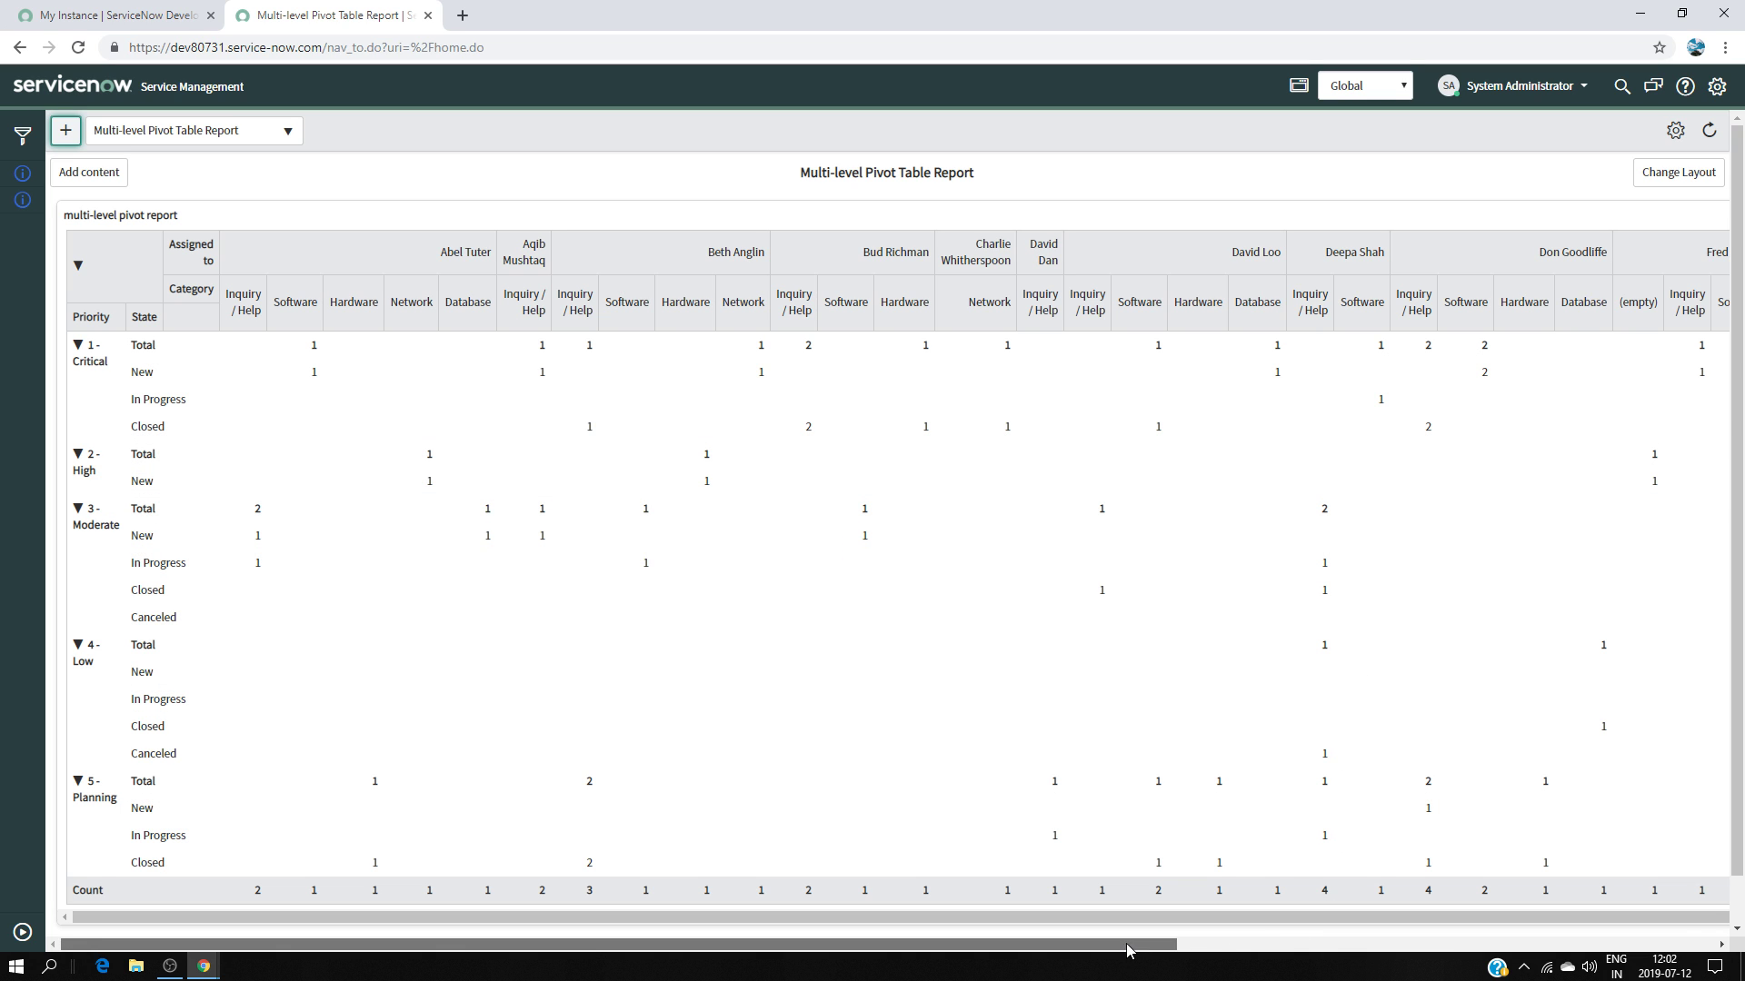
left_click_drag(1130, 945, 1668, 945)
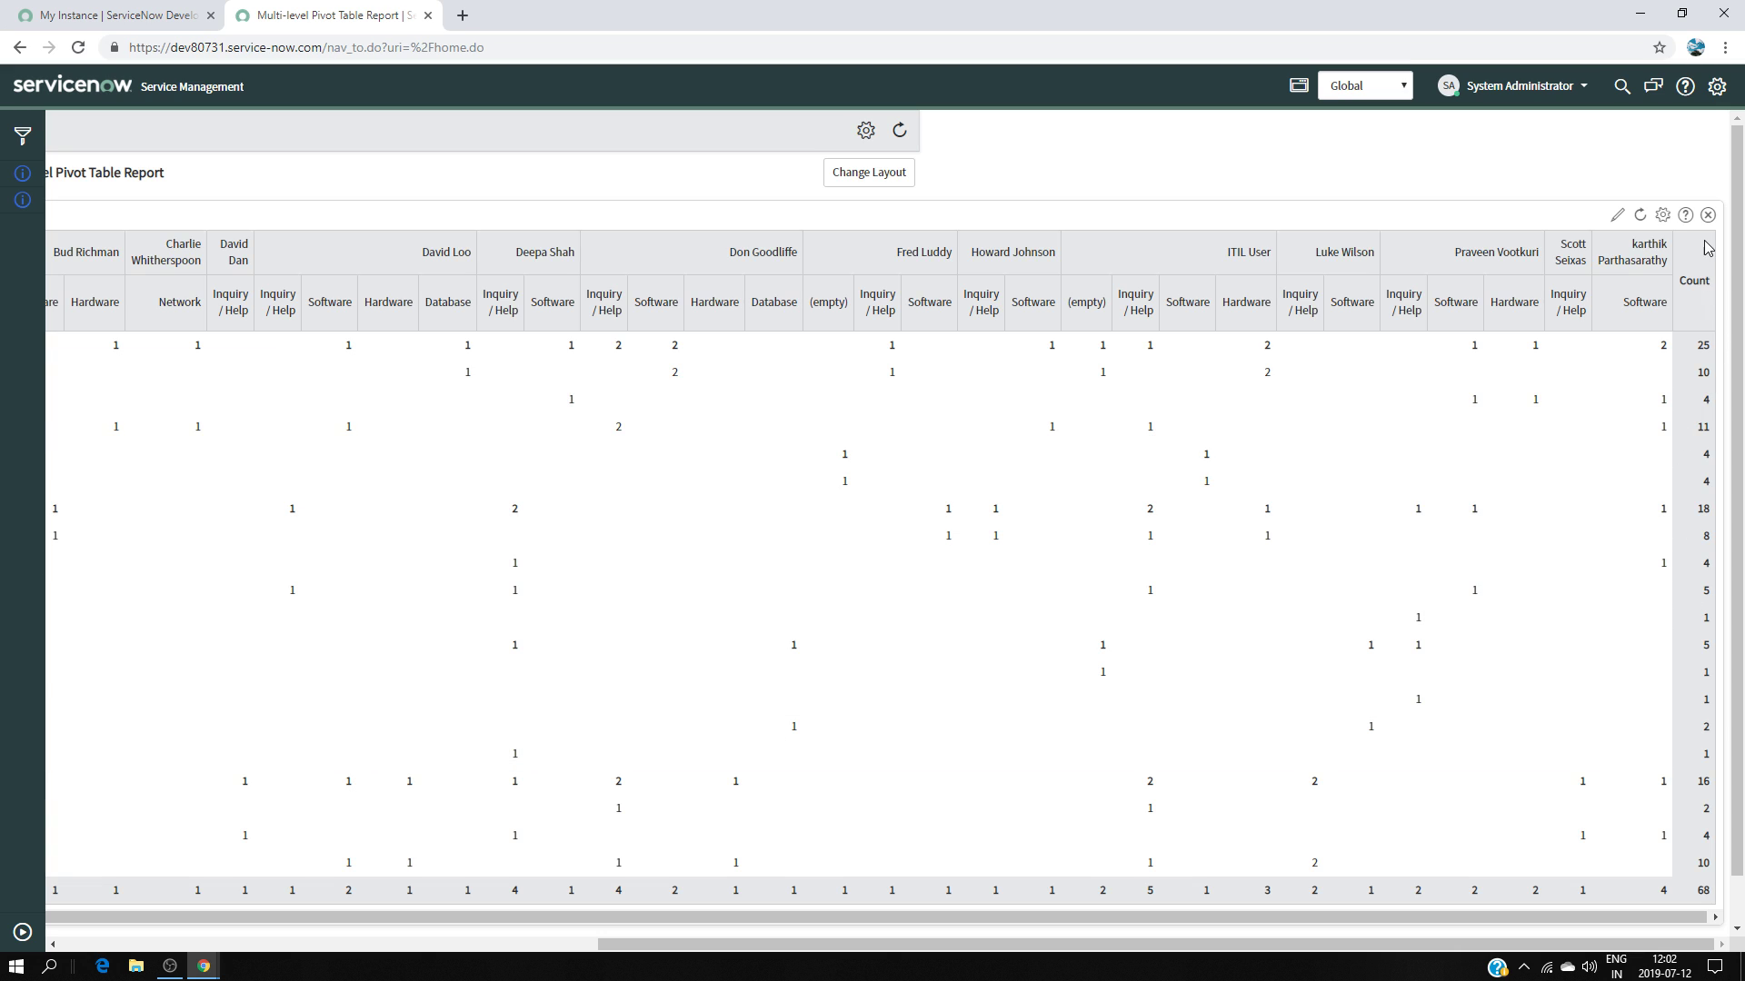
left_click(1706, 216)
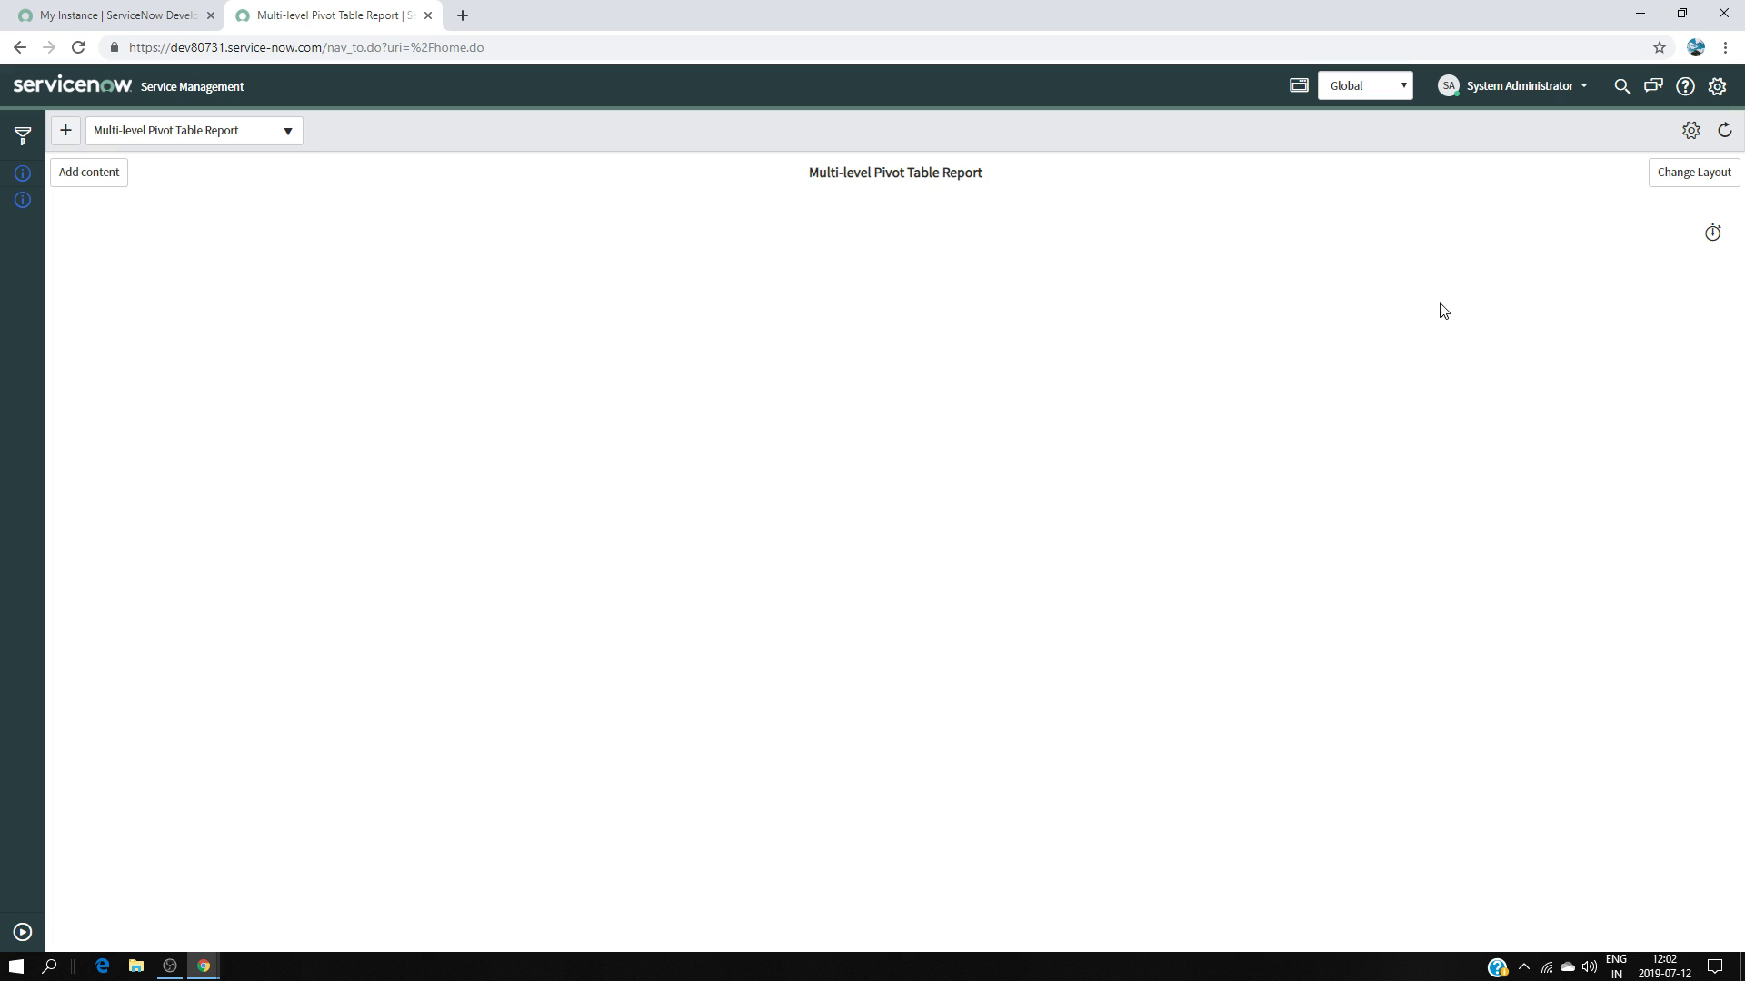
Delete the empty Multi-level Pivot Table Report homepage so My ServiceNow Performance displays.
left_click(1691, 130)
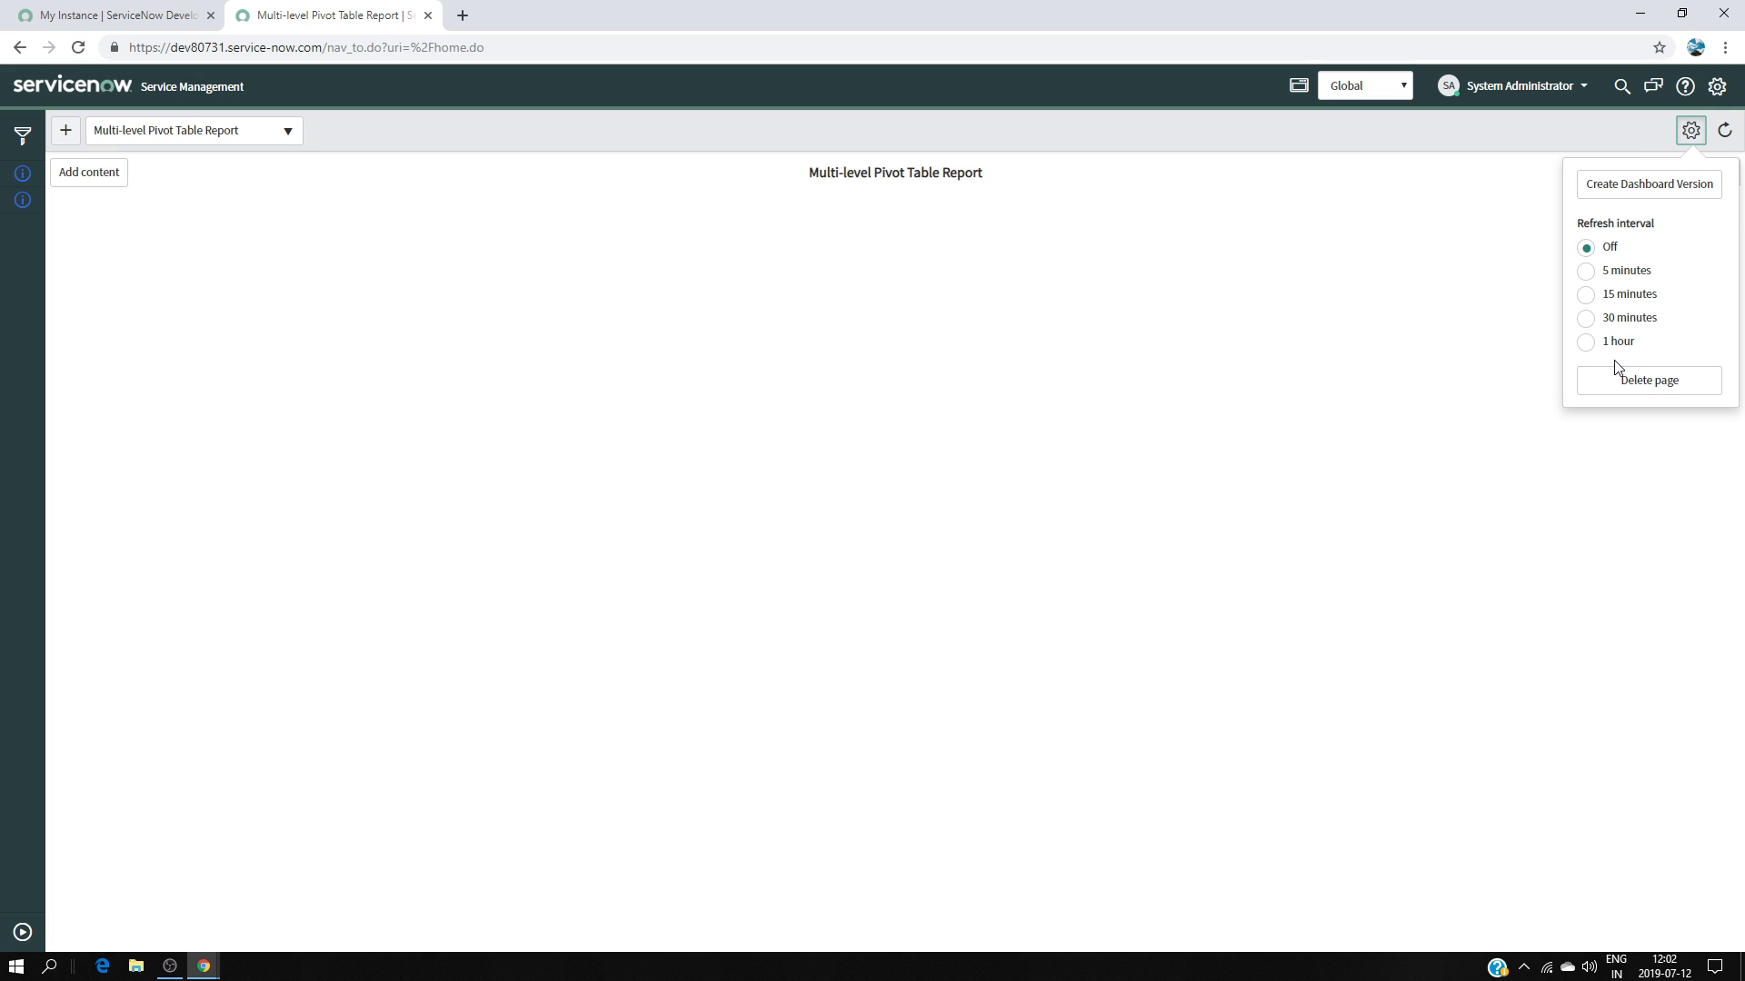
left_click(1620, 388)
left_click(948, 146)
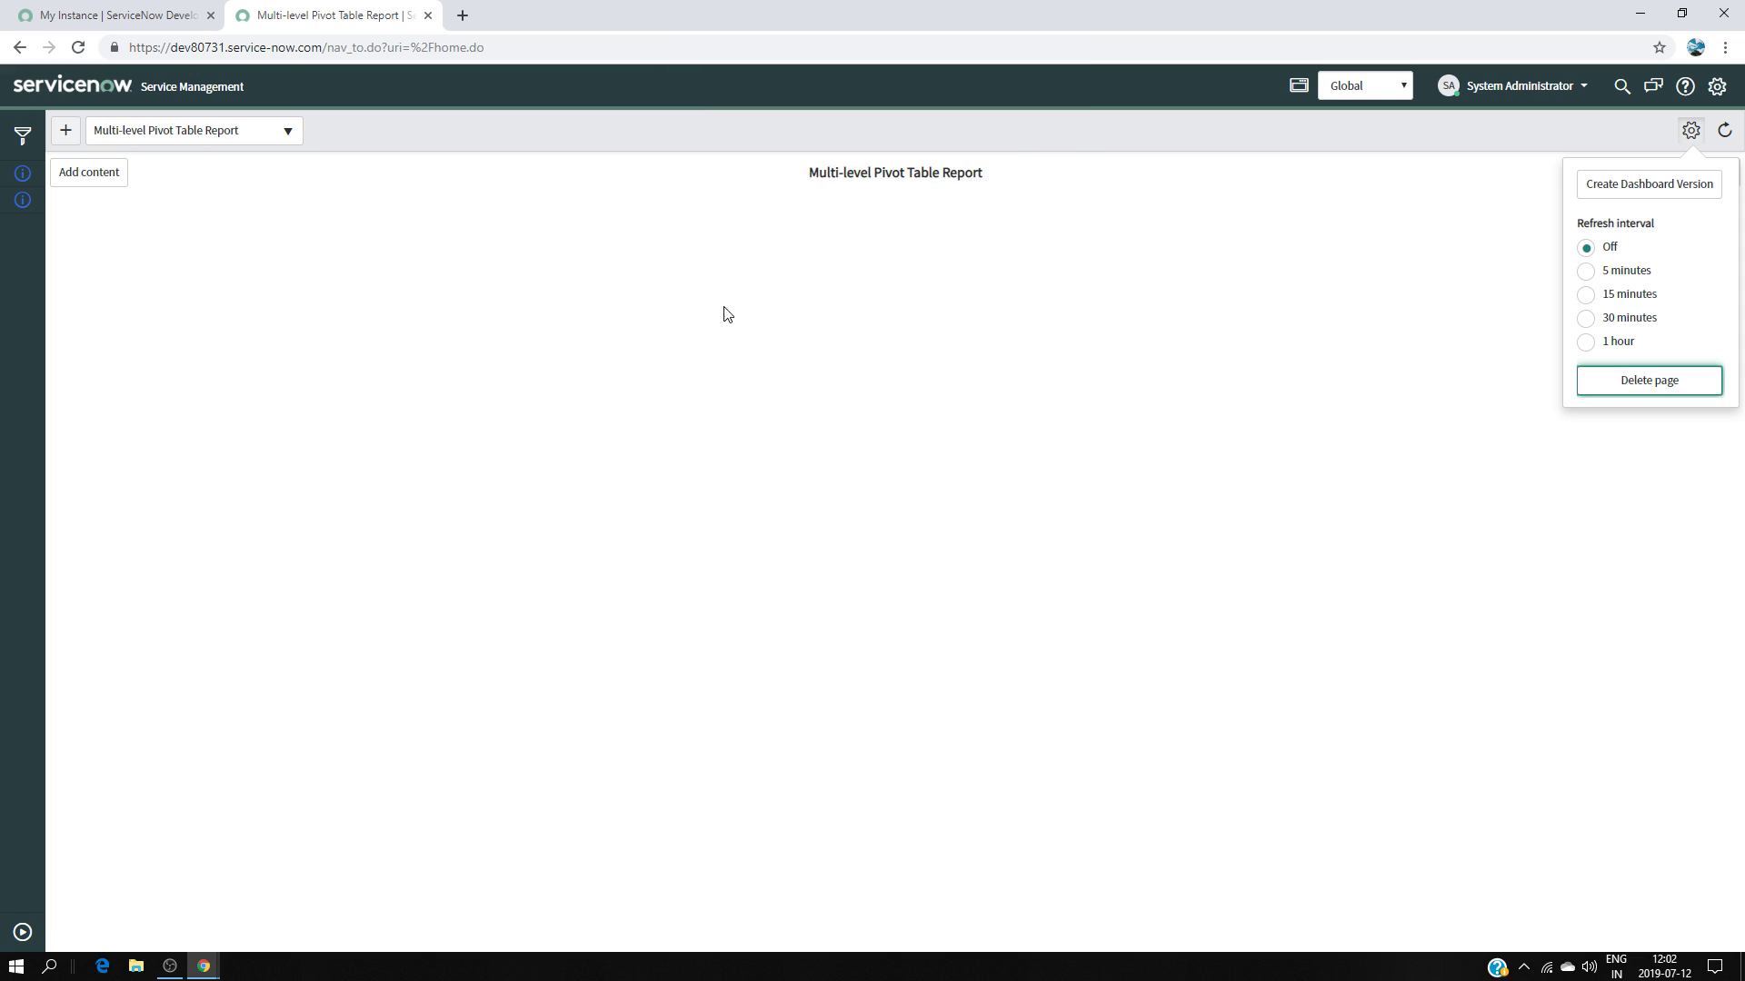
left_click(20, 933)
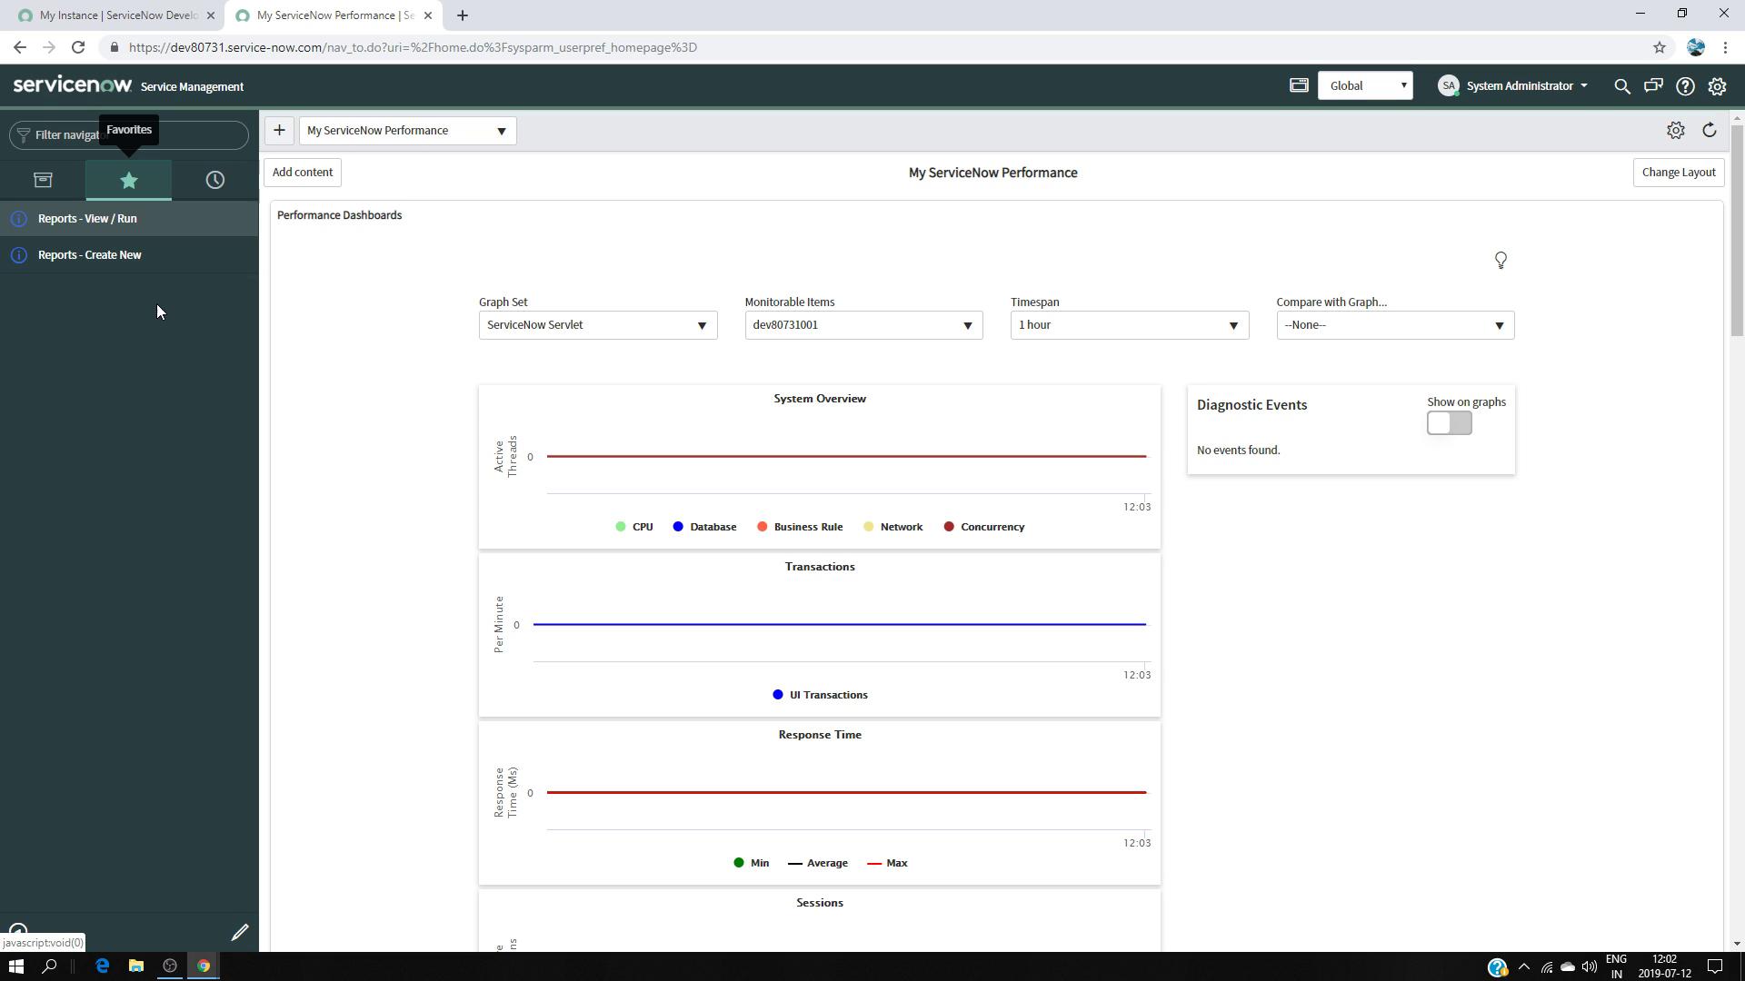
Open the multi-level pivot report from the starred favourites in Reports - View / Run.
left_click(137, 220)
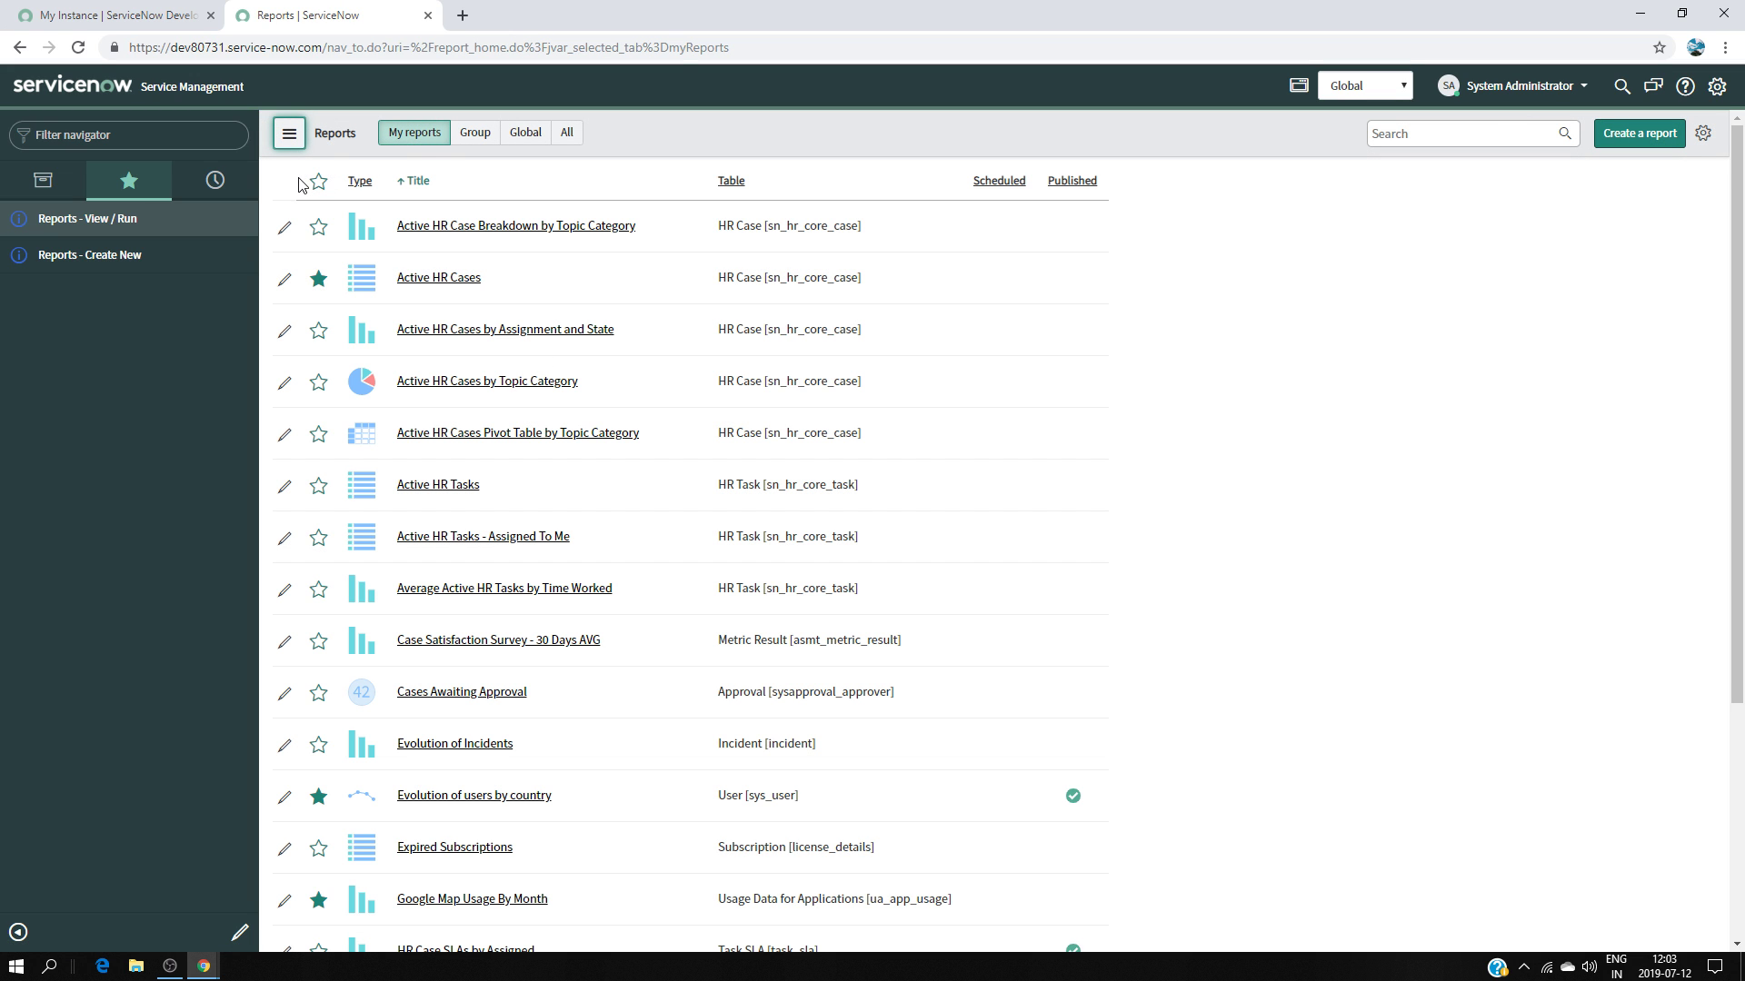
left_click(318, 181)
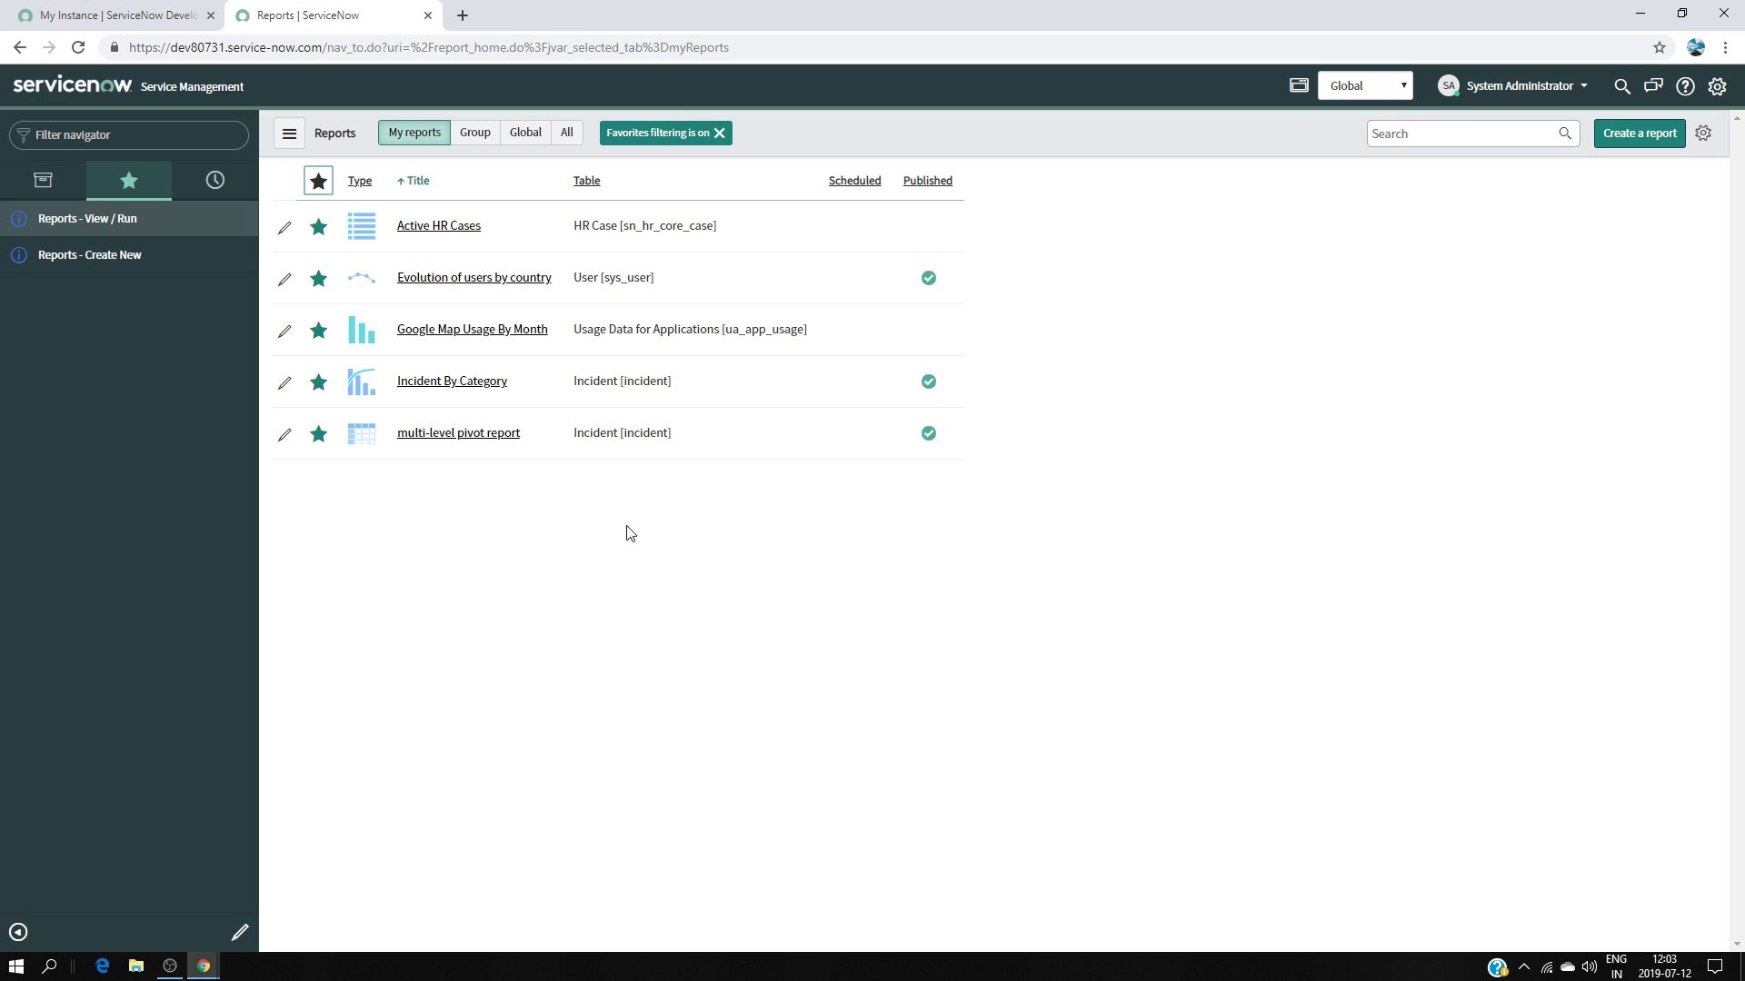
left_click(476, 434)
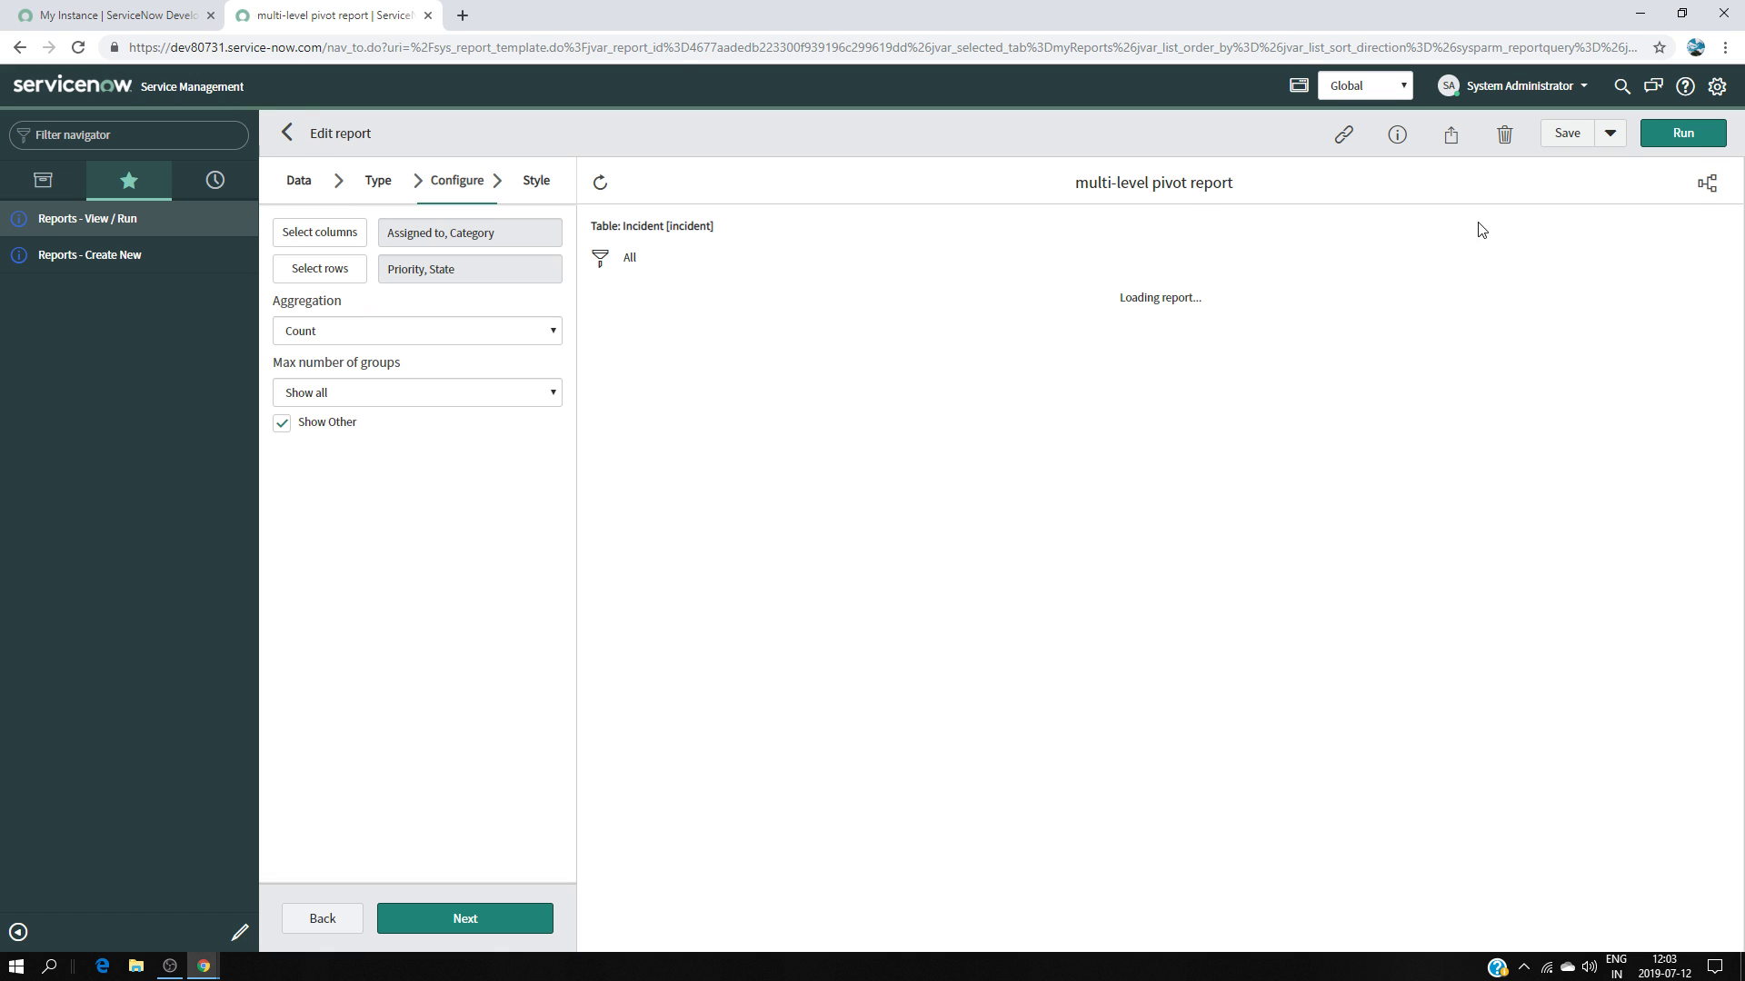
Delete the multi-level pivot report, dismiss the notices, and turn off favorites filtering.
left_click(1505, 135)
left_click(1077, 227)
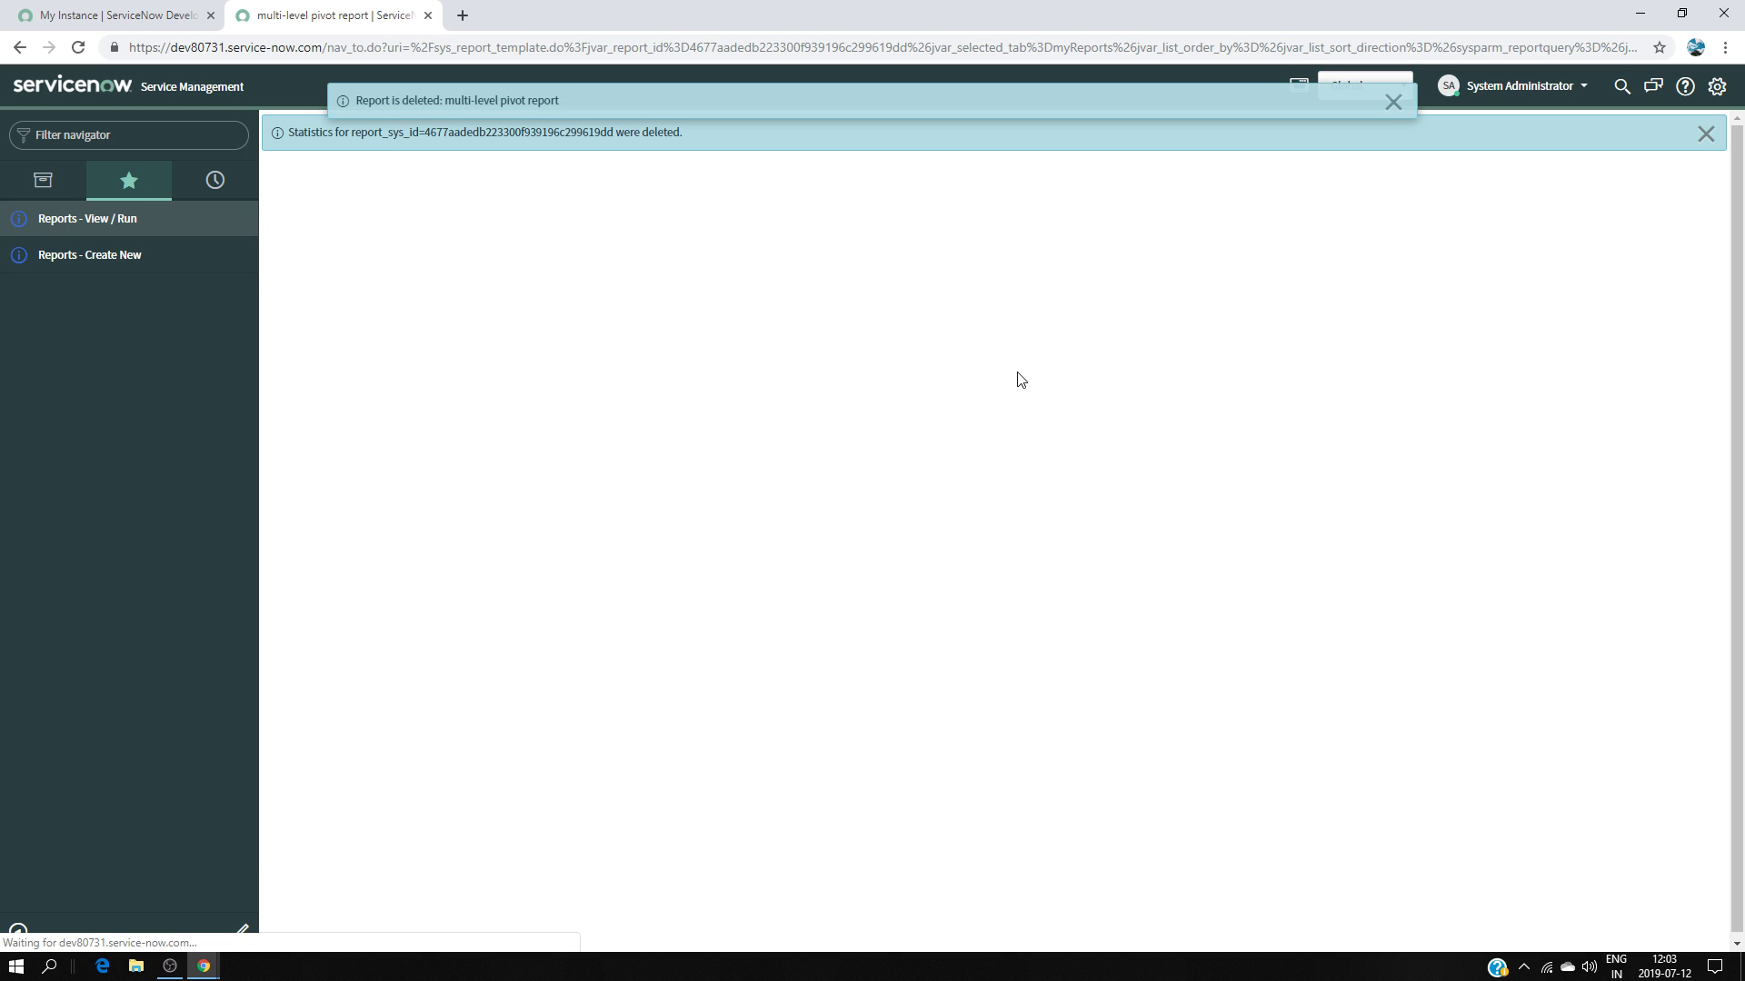
left_click(1392, 101)
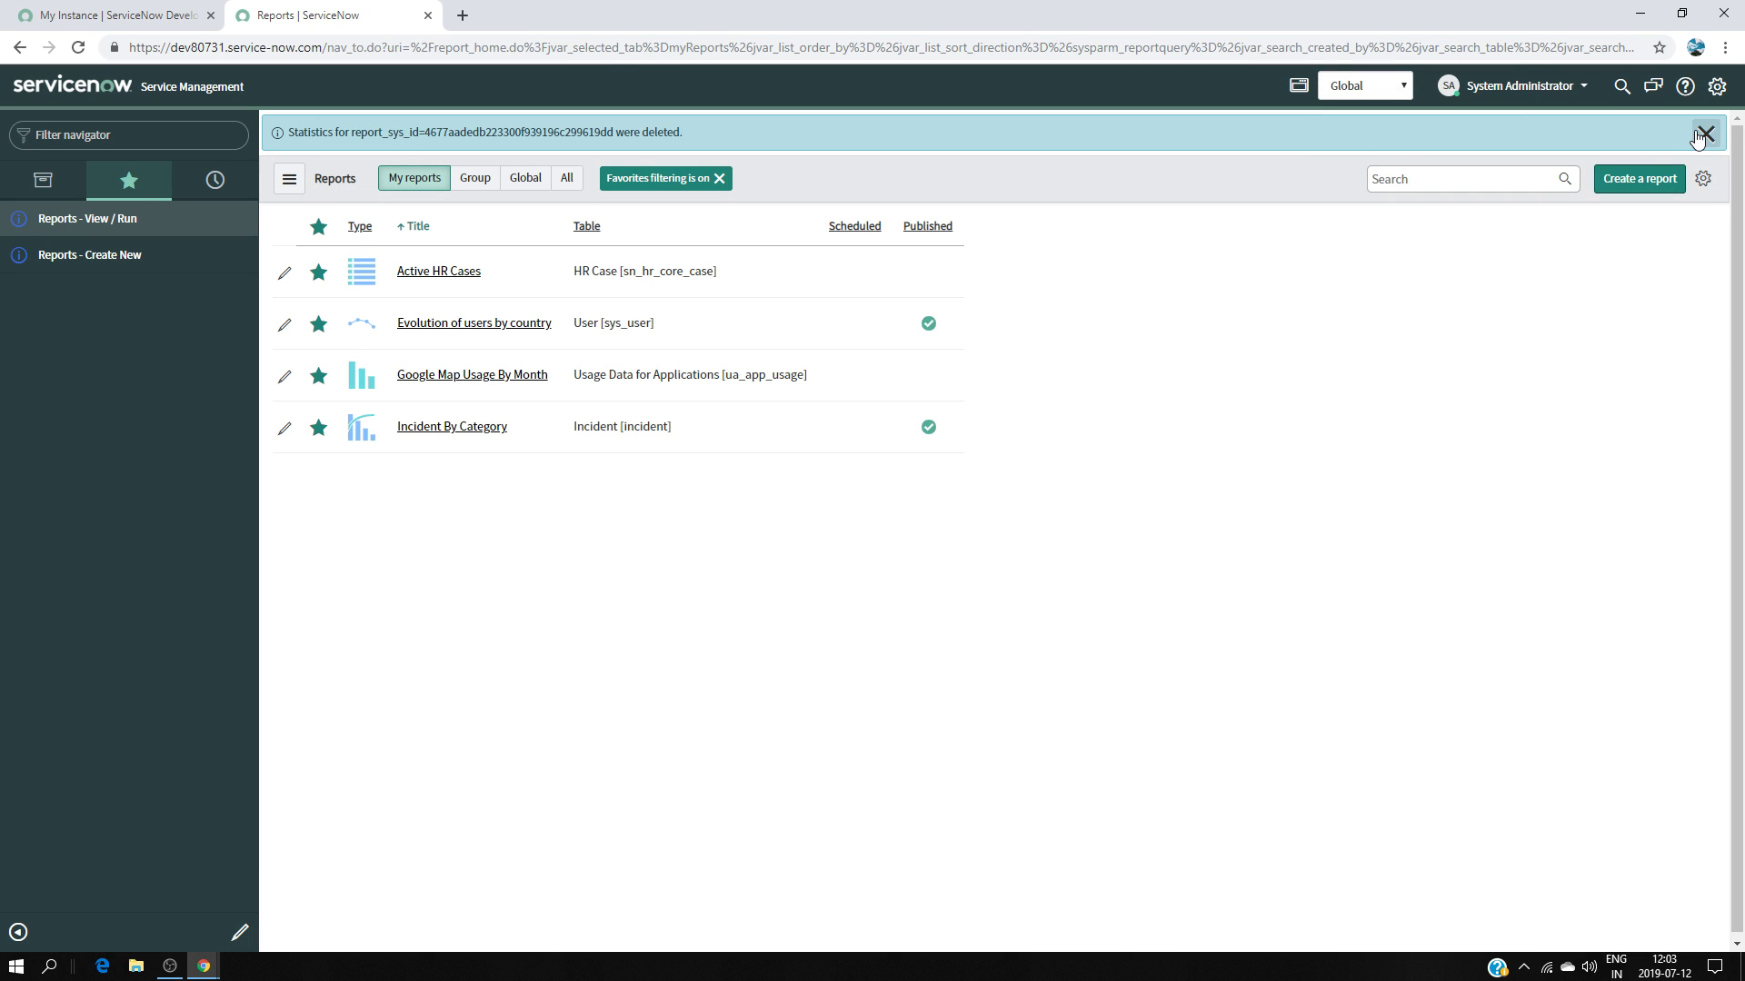
left_click(1704, 134)
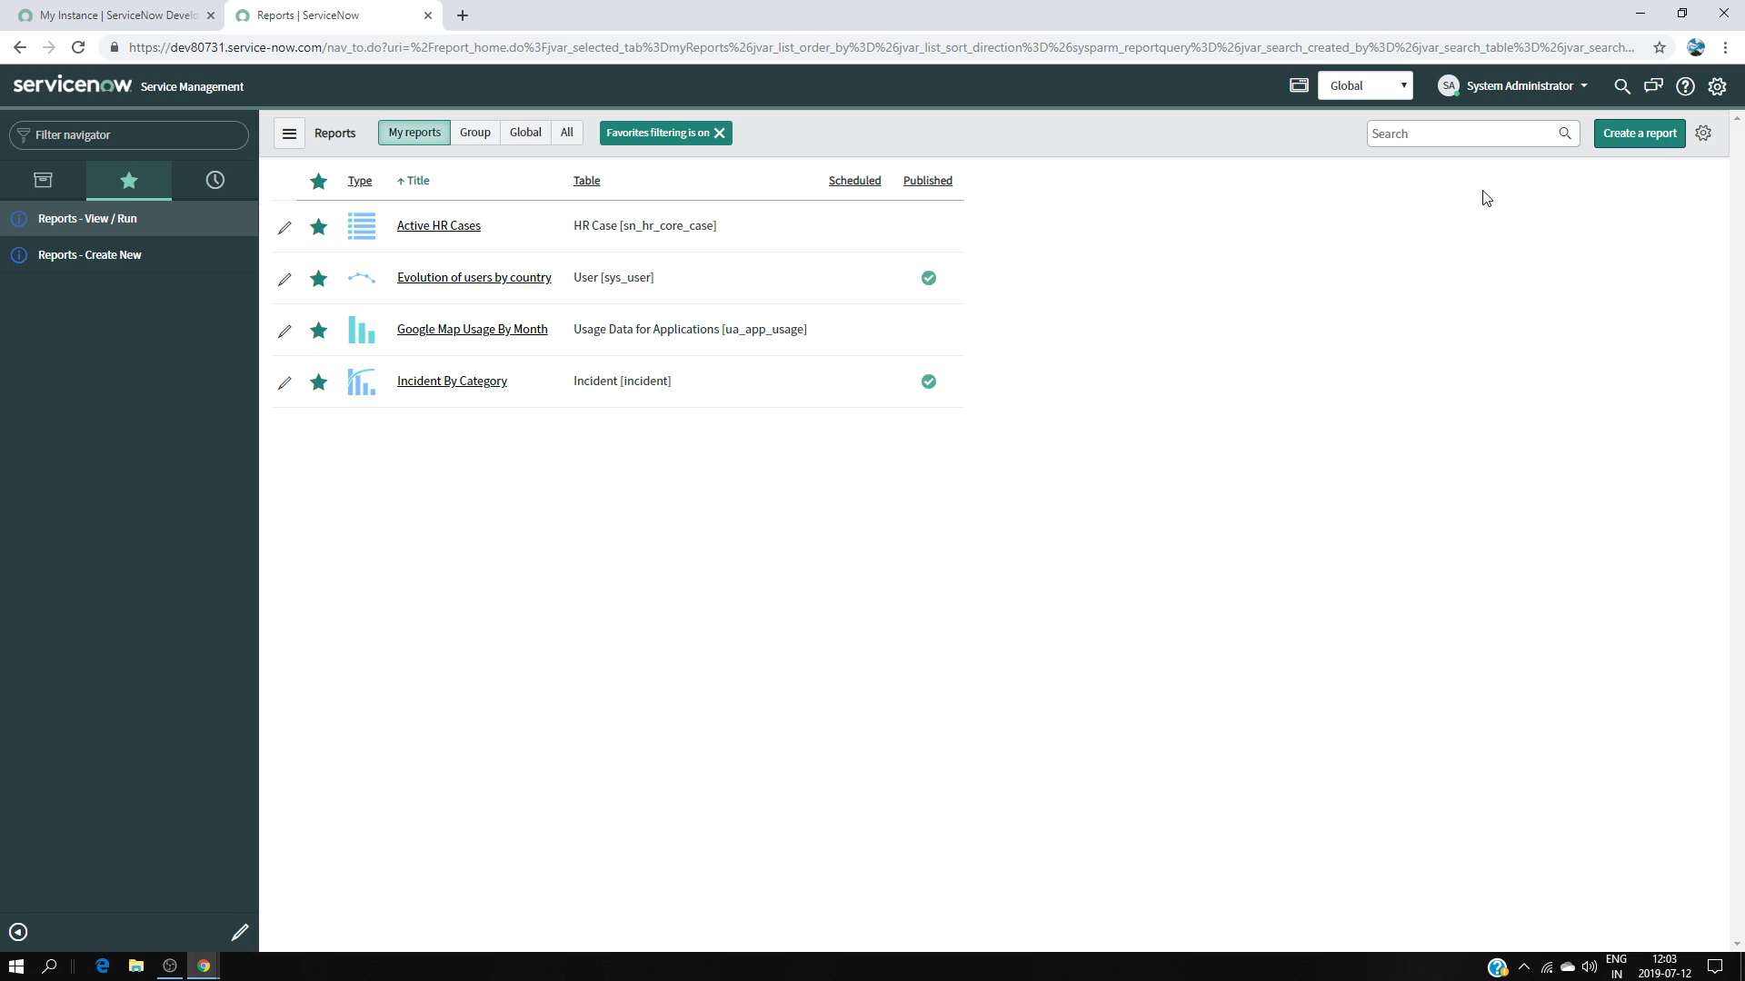
left_click(719, 133)
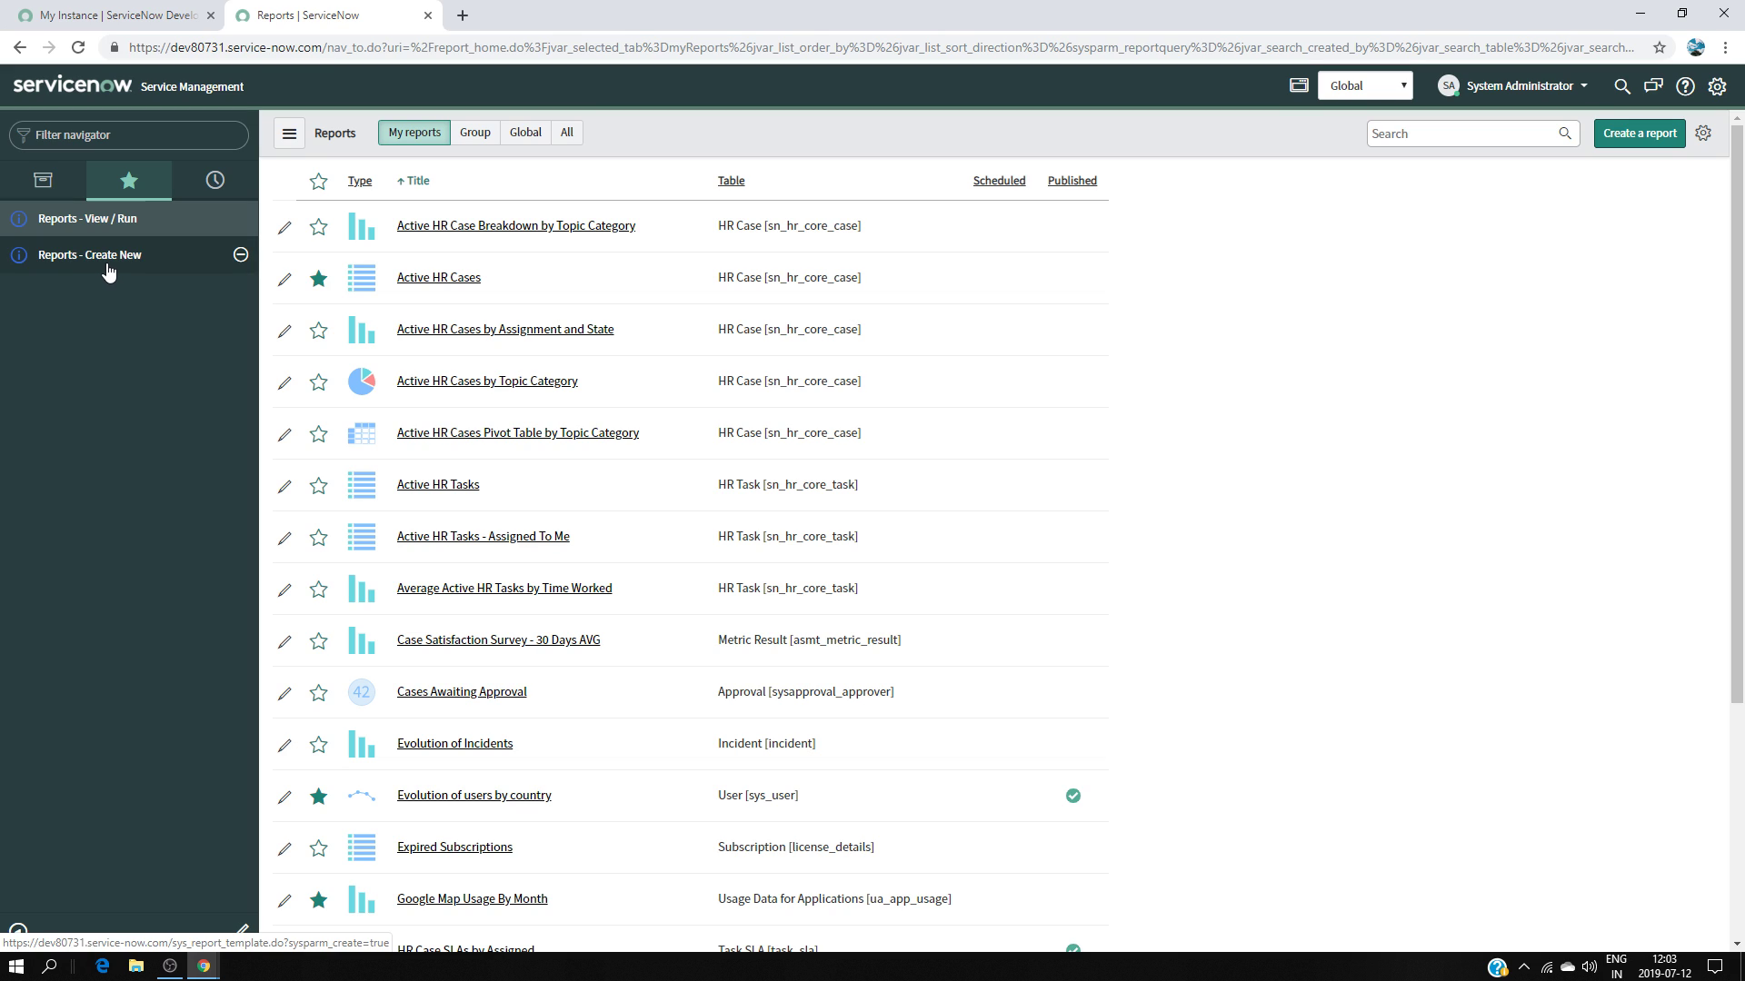
Create a new report named 'multi-level pivot report' on the Incident [incident] table.
left_click(146, 258)
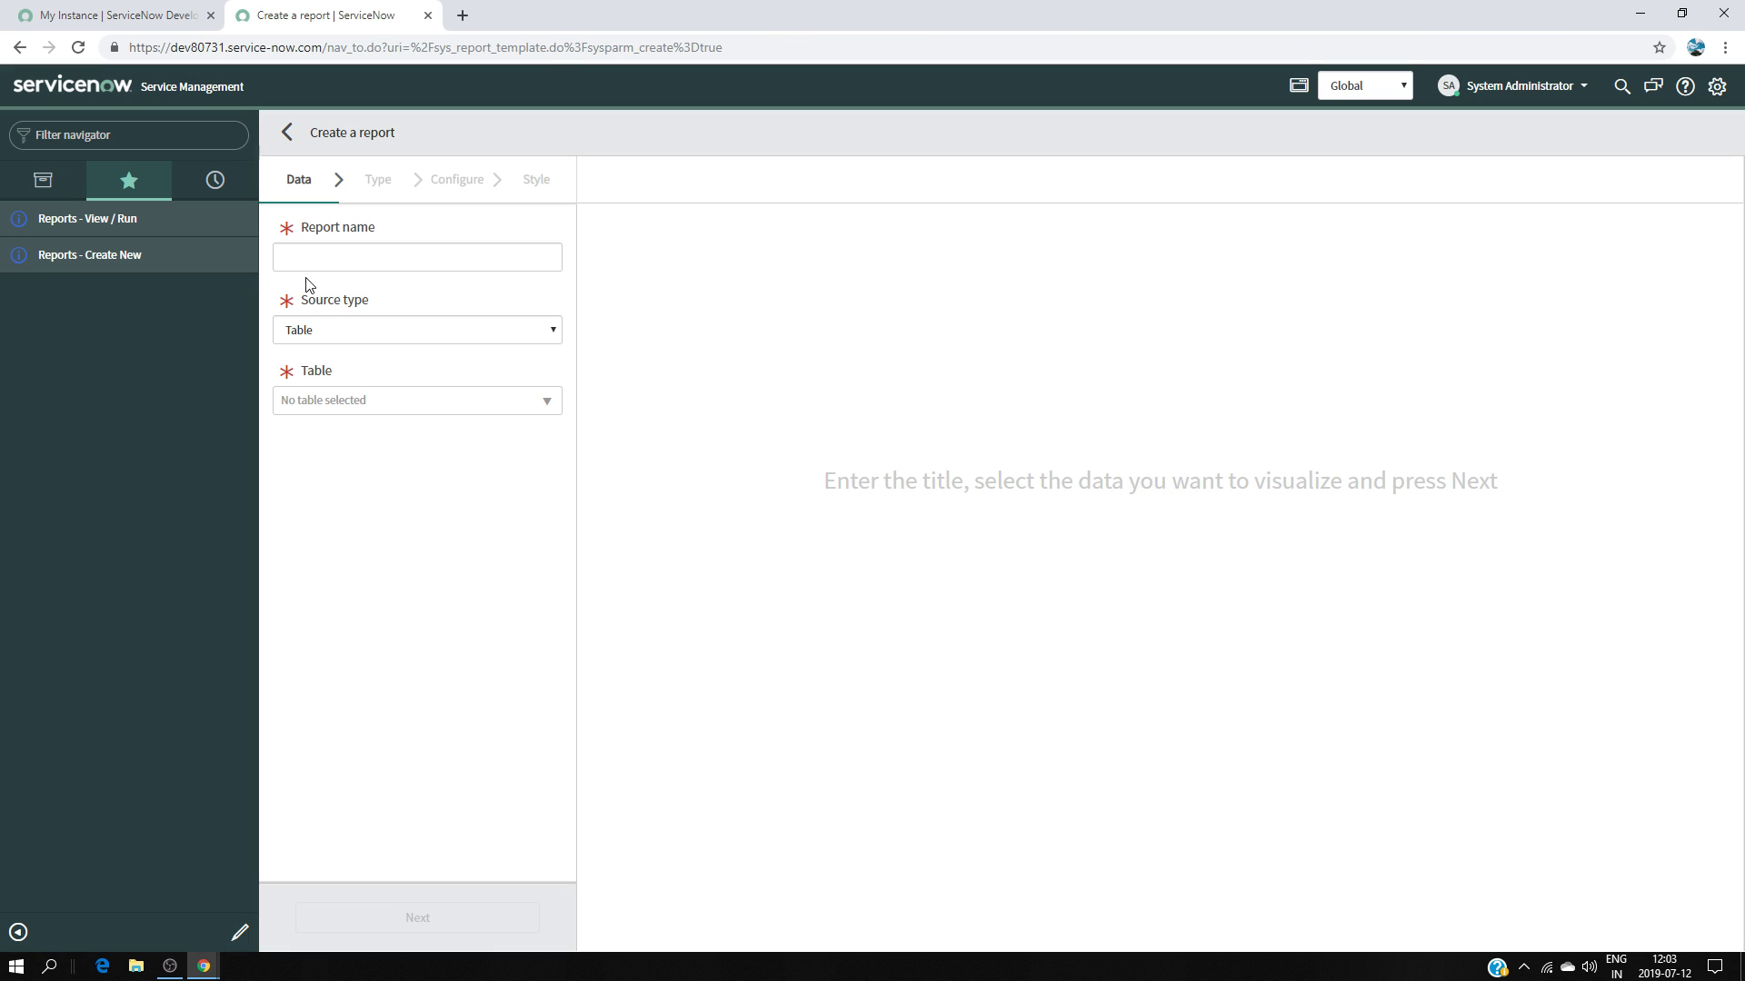
left_click(315, 256)
type("m")
key("Down")
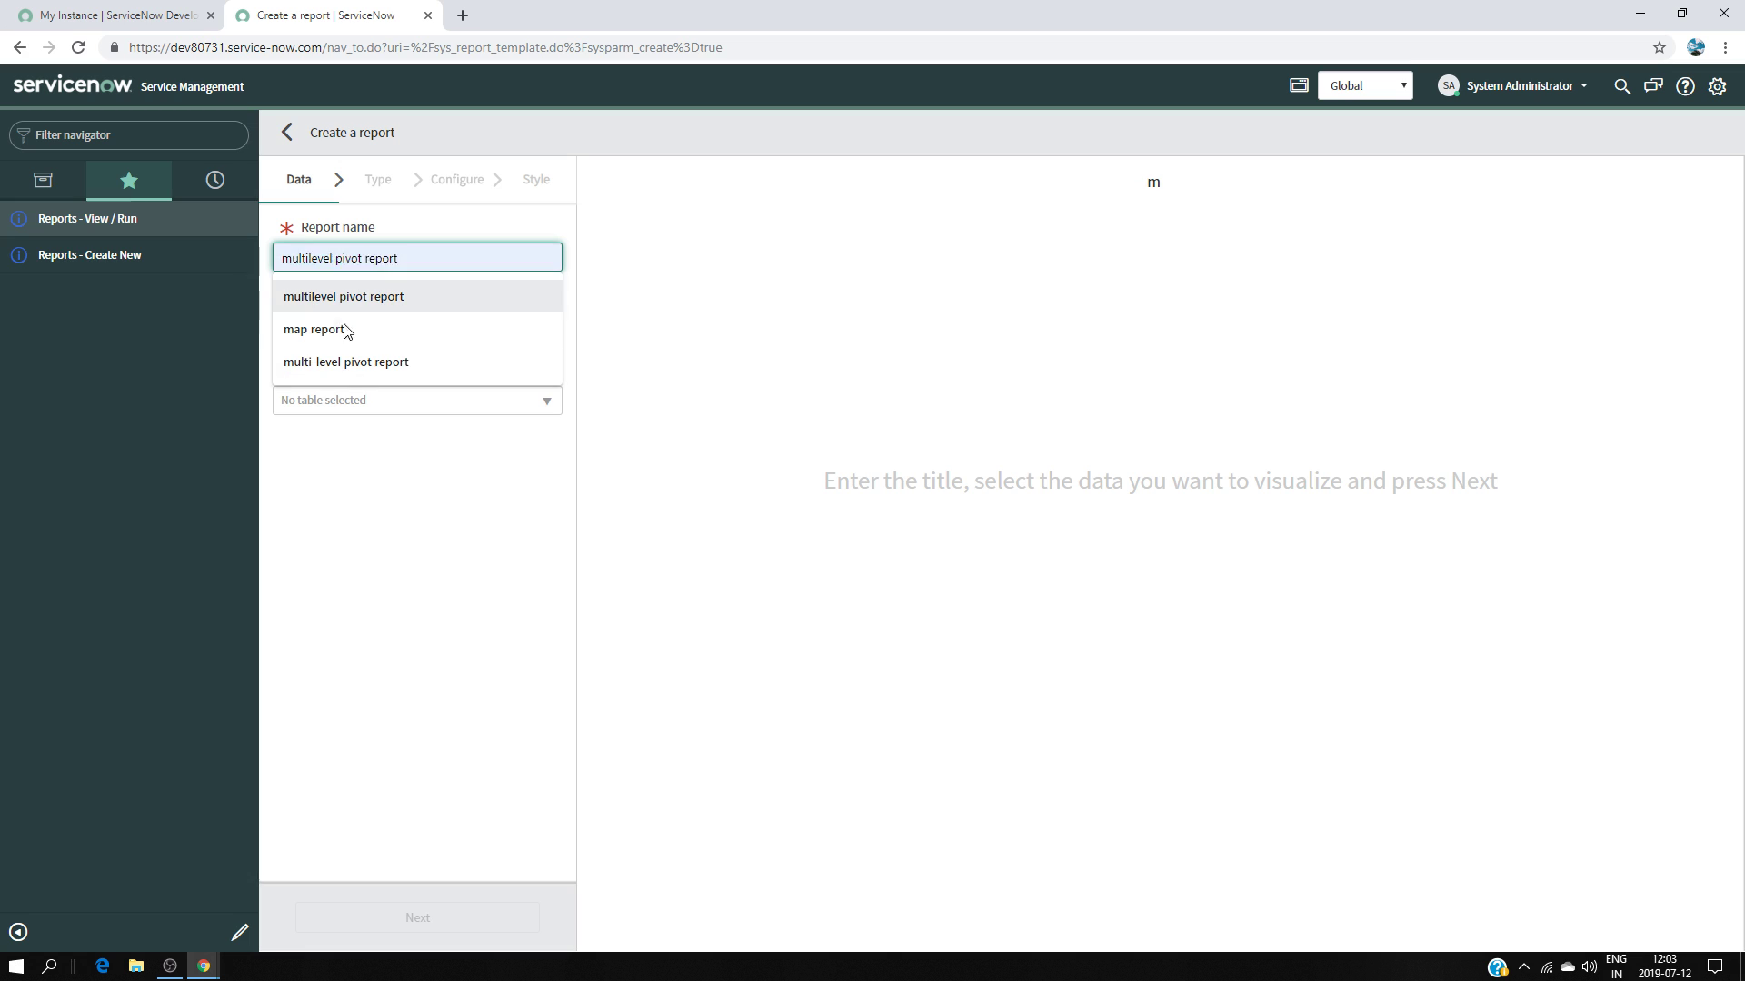
left_click(348, 363)
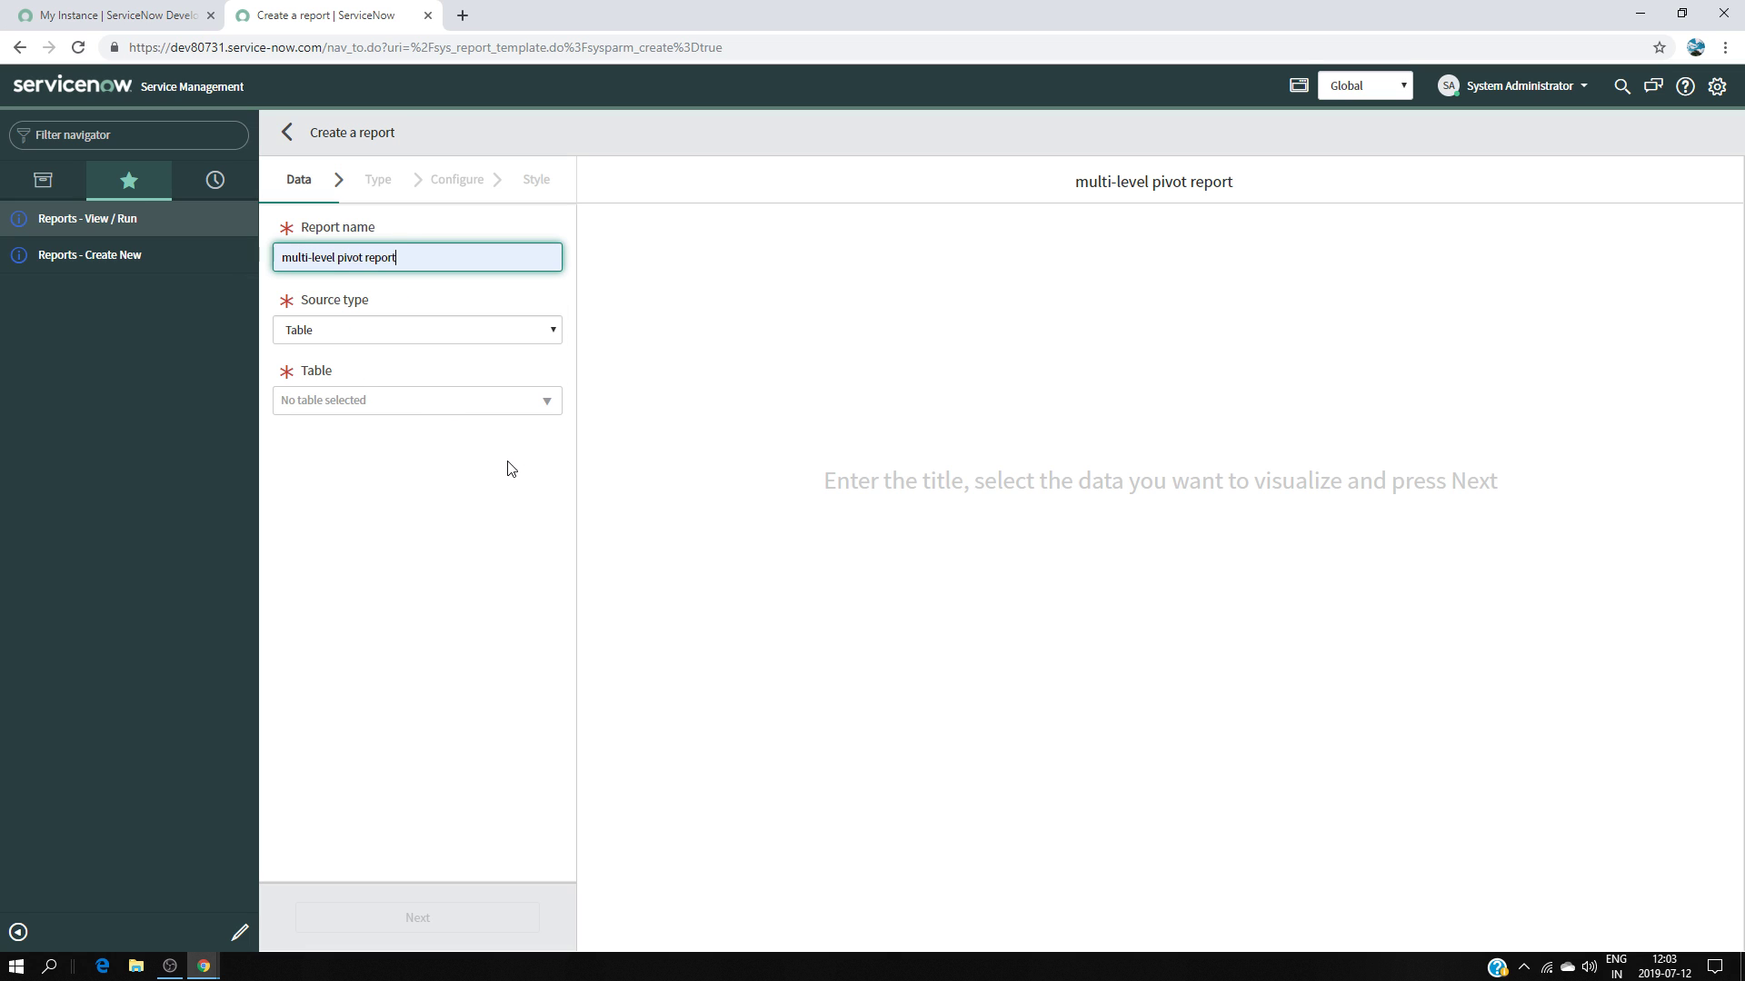
left_click(505, 406)
type("in")
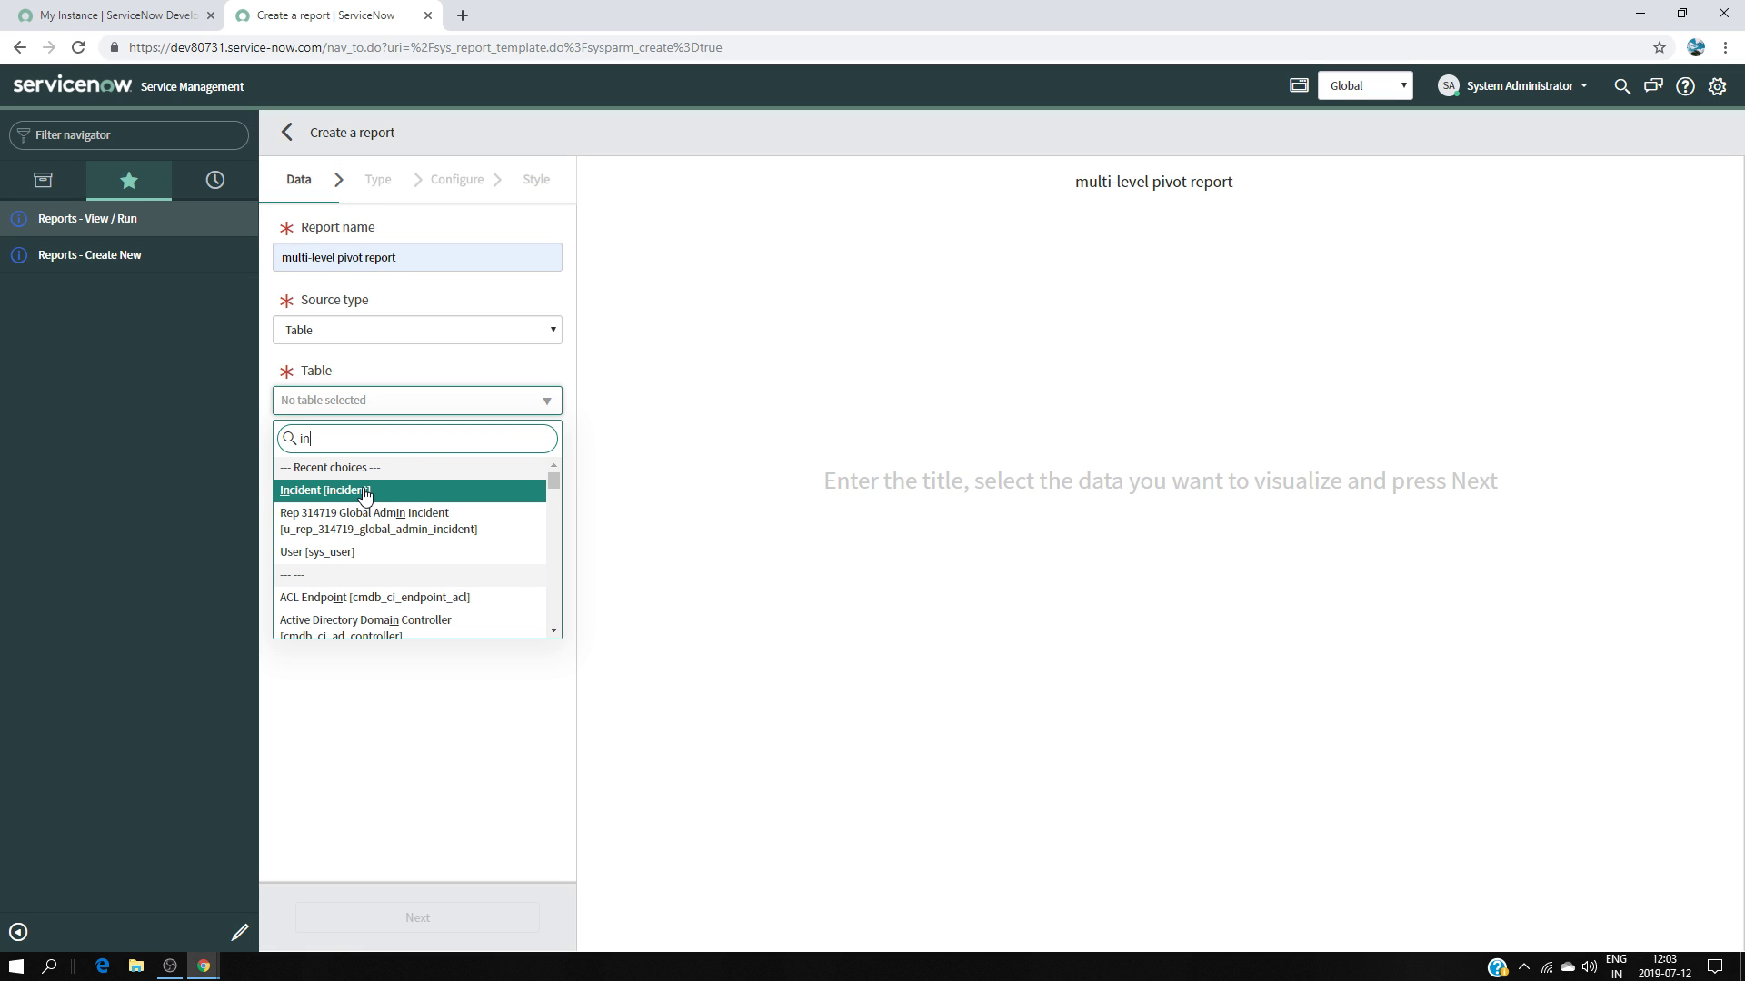
left_click(373, 491)
left_click(420, 916)
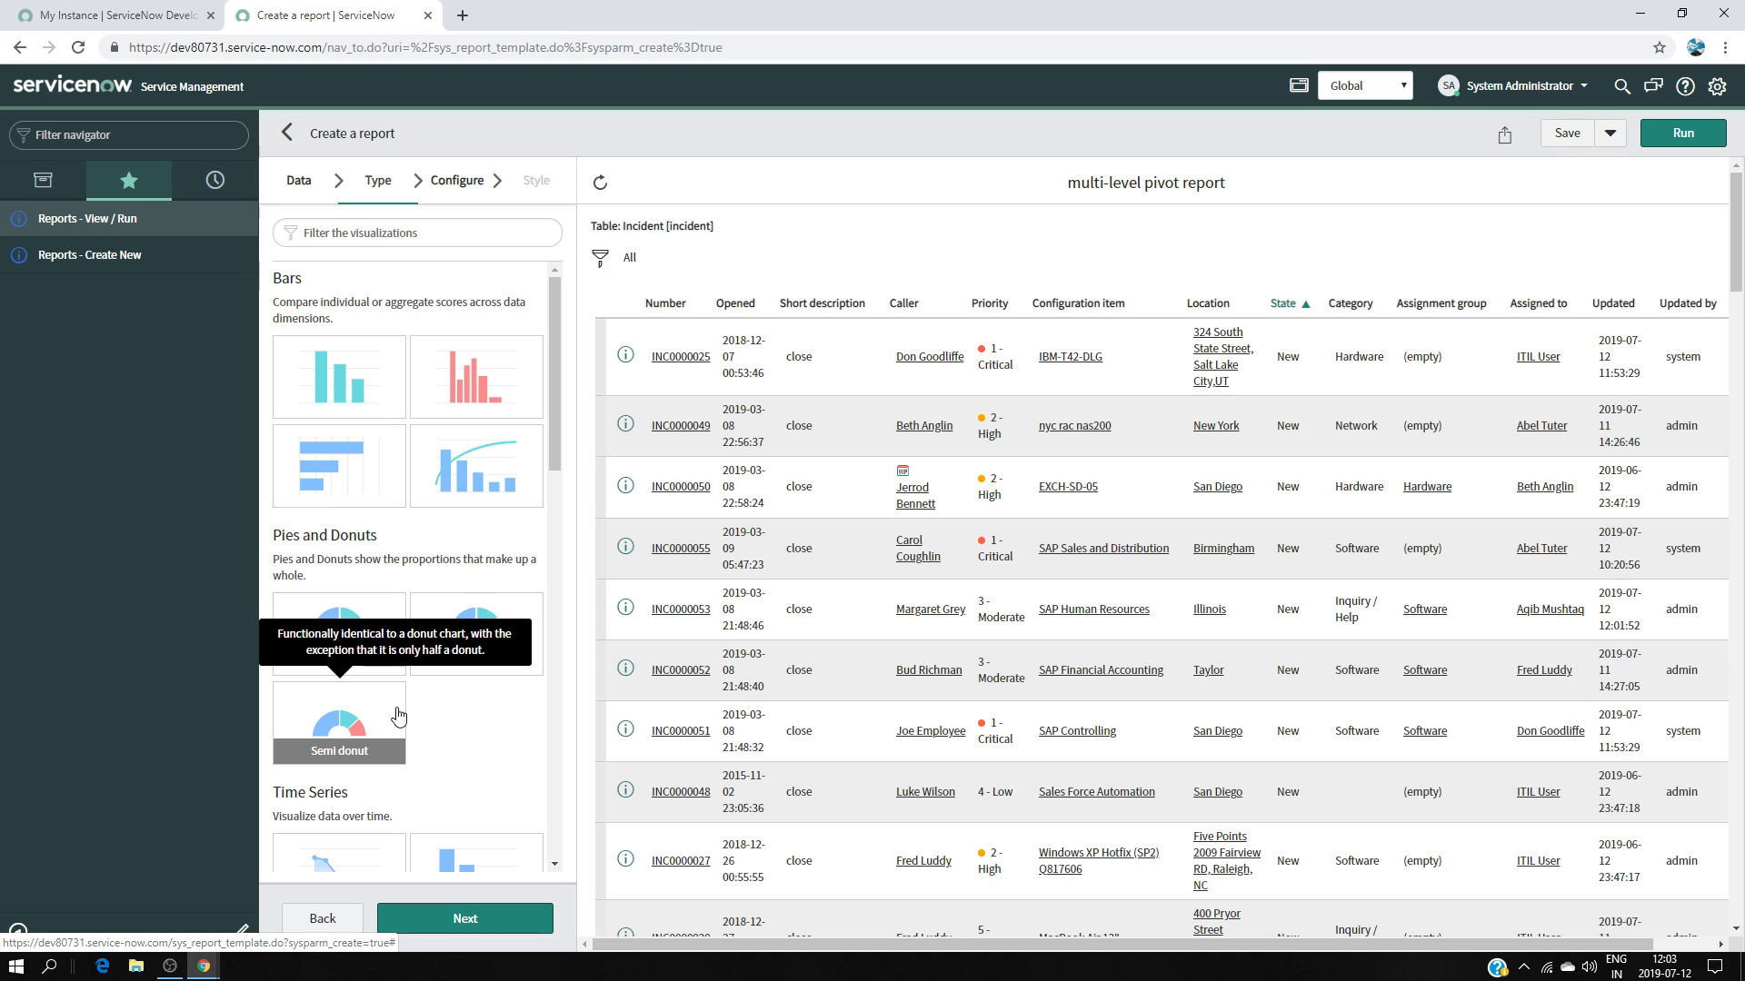
Choose the Multi-level pivot table visualization under Multidimensional reports and continue.
scroll(398, 717, "down", 3)
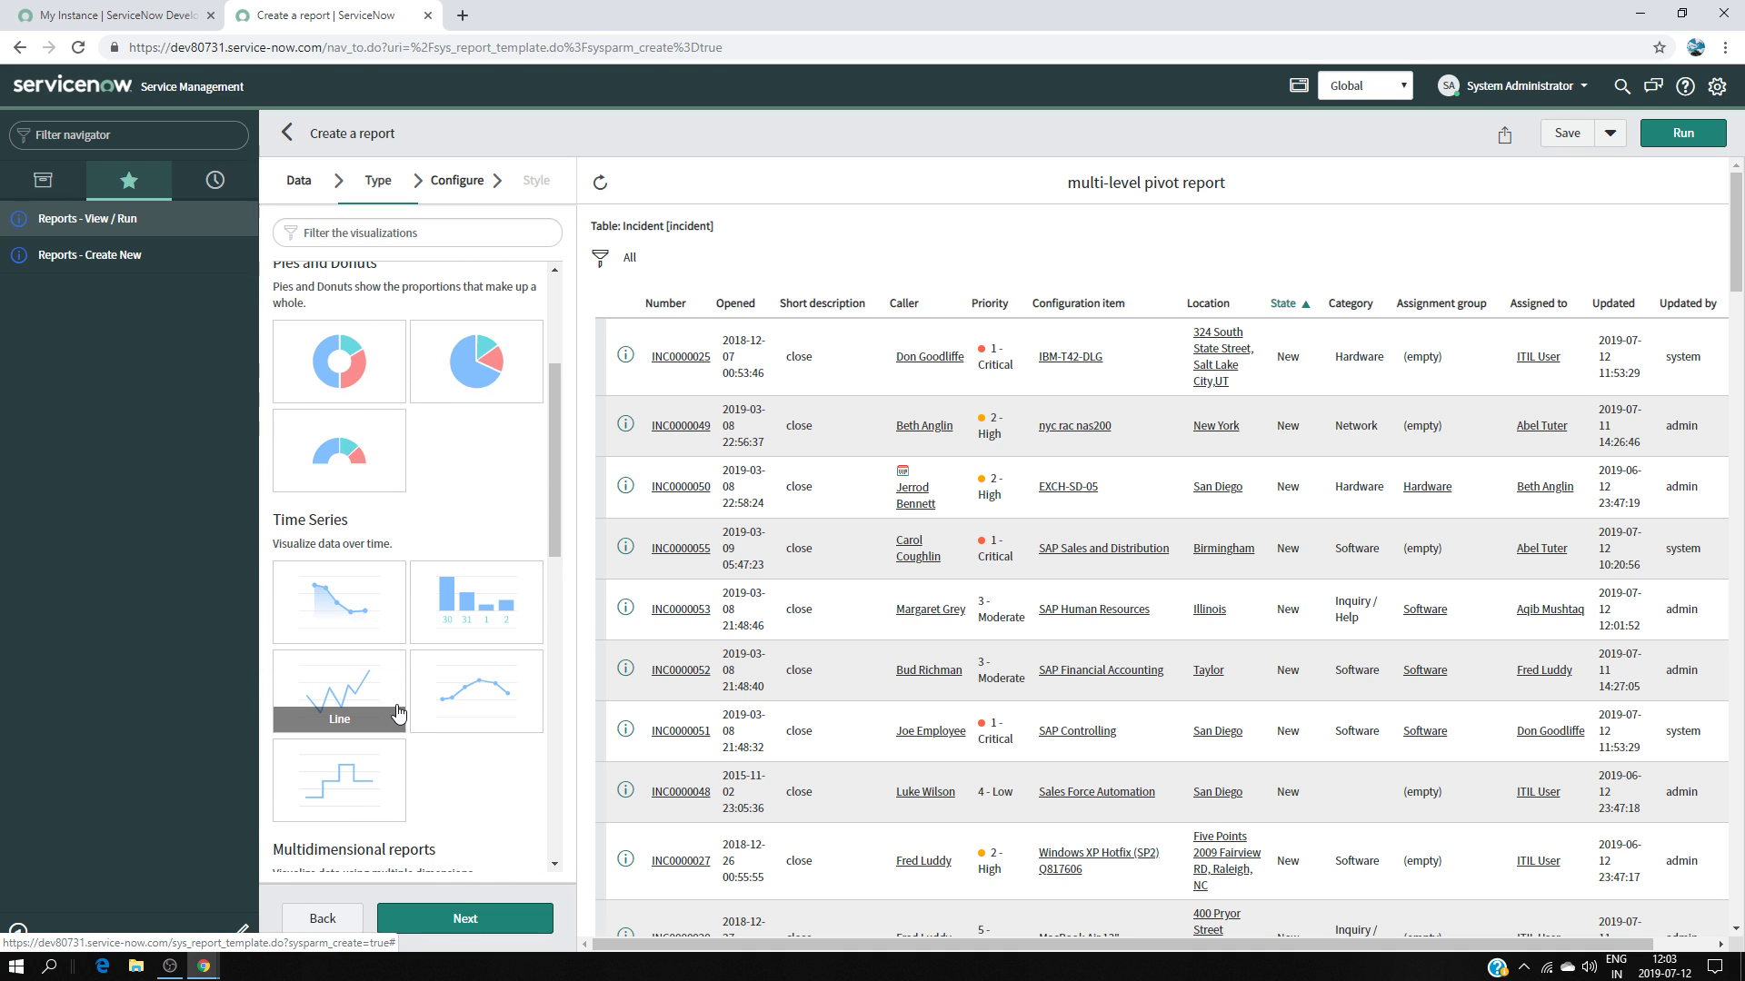
scroll(398, 717, "down", 8)
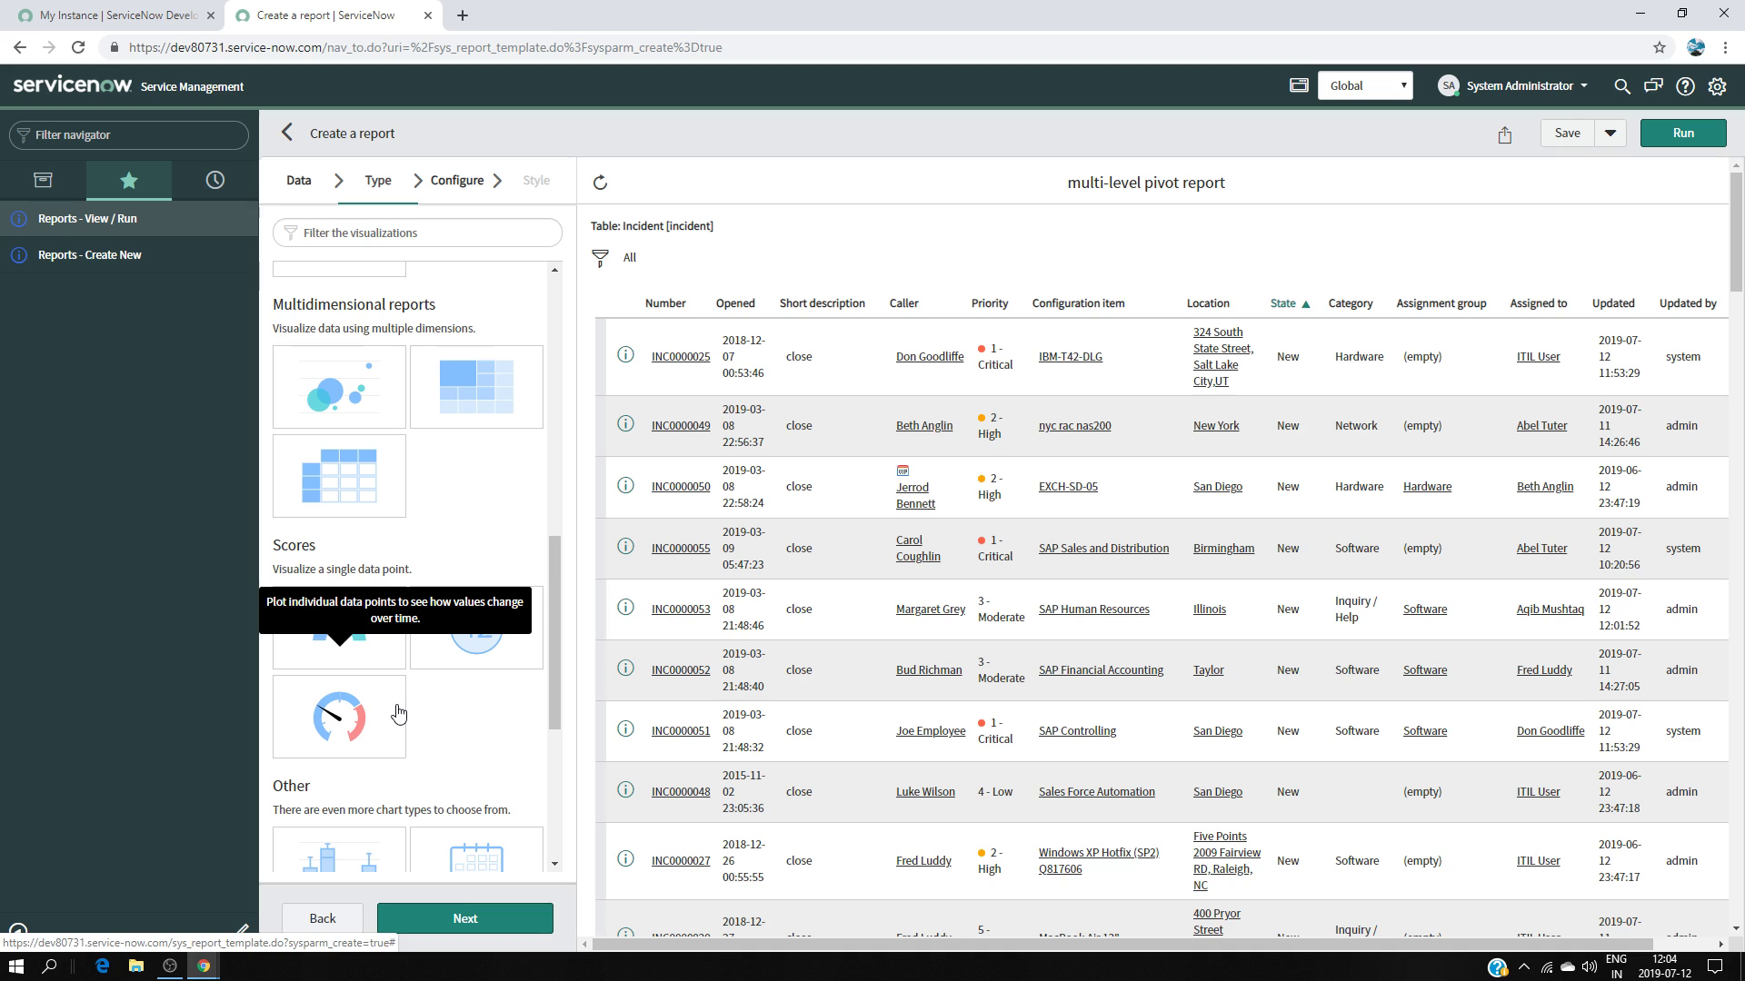
scroll(381, 690, "down", 3)
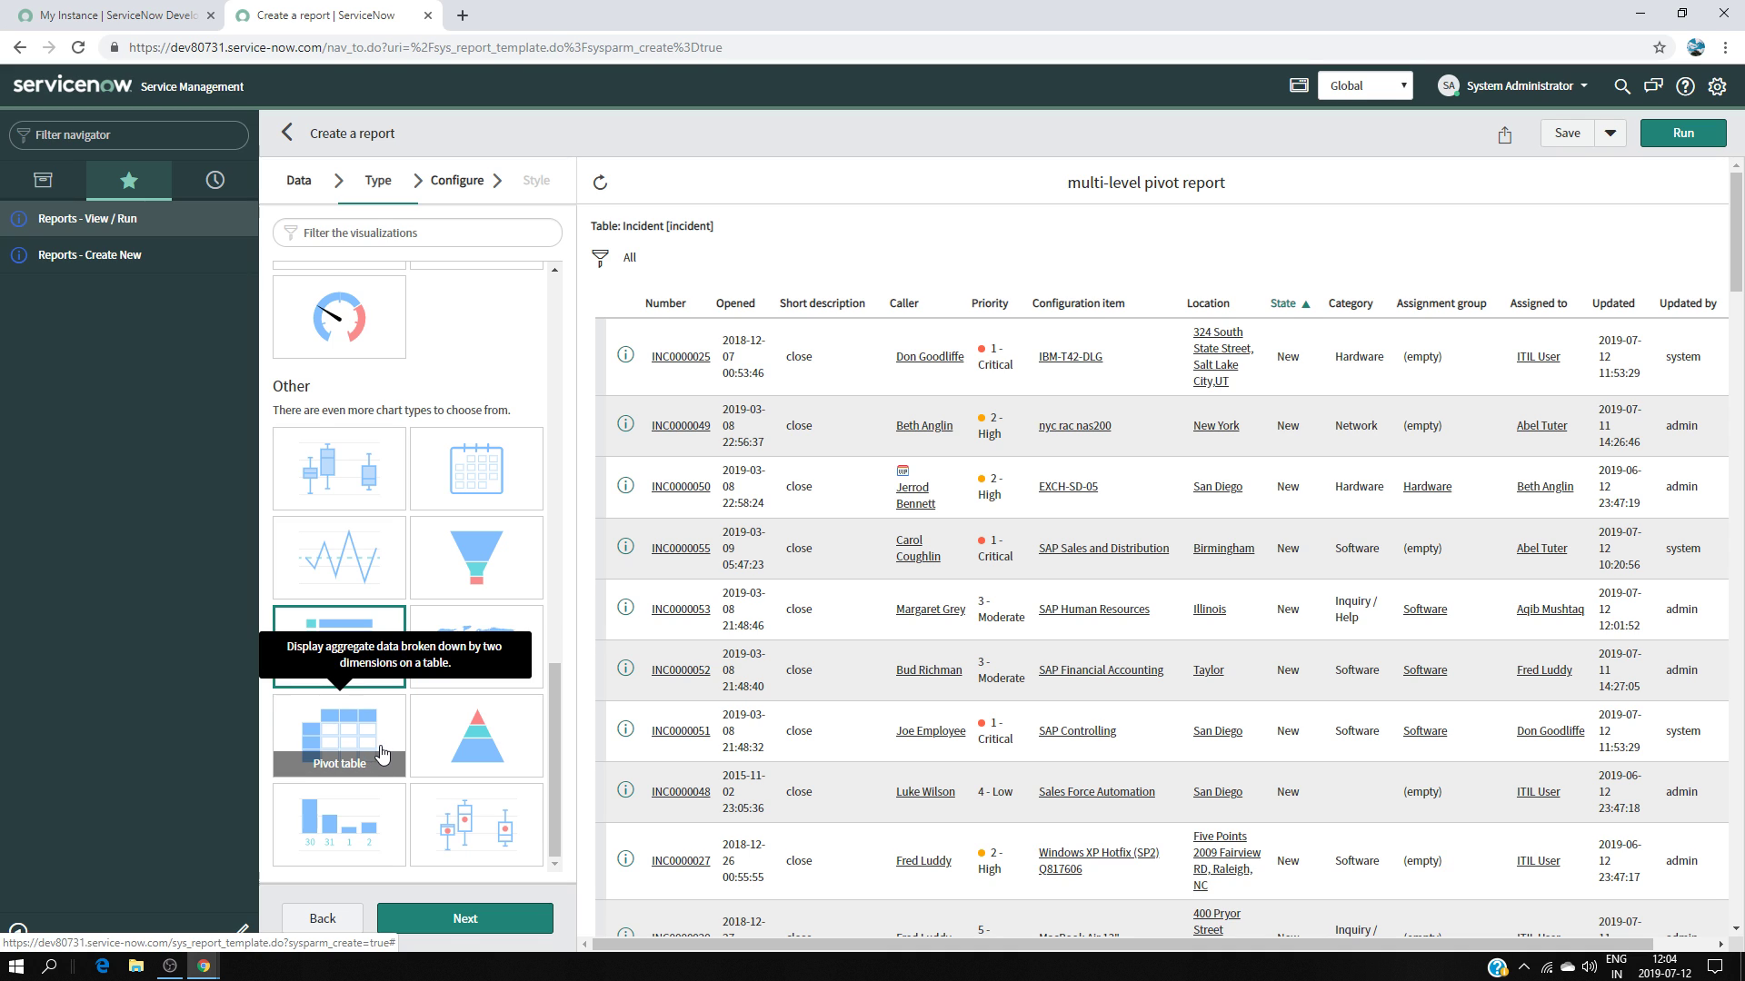
scroll(373, 755, "up", 5)
scroll(398, 727, "up", 3)
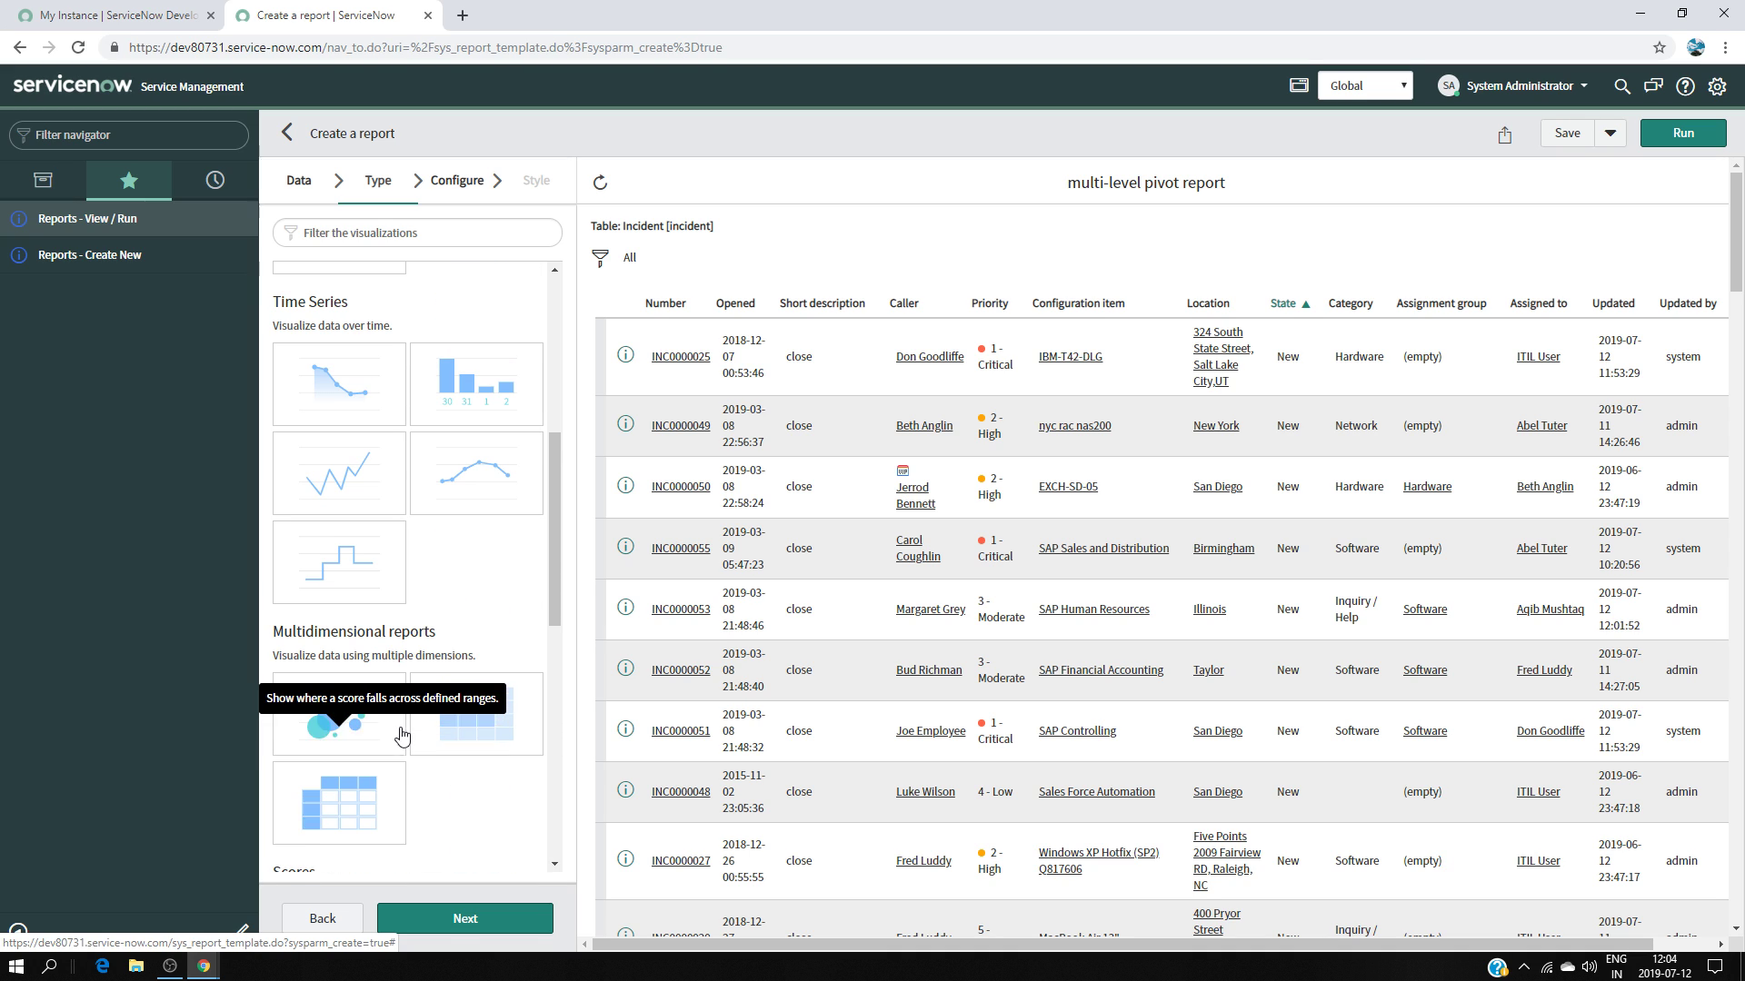
scroll(391, 636, "down", 3)
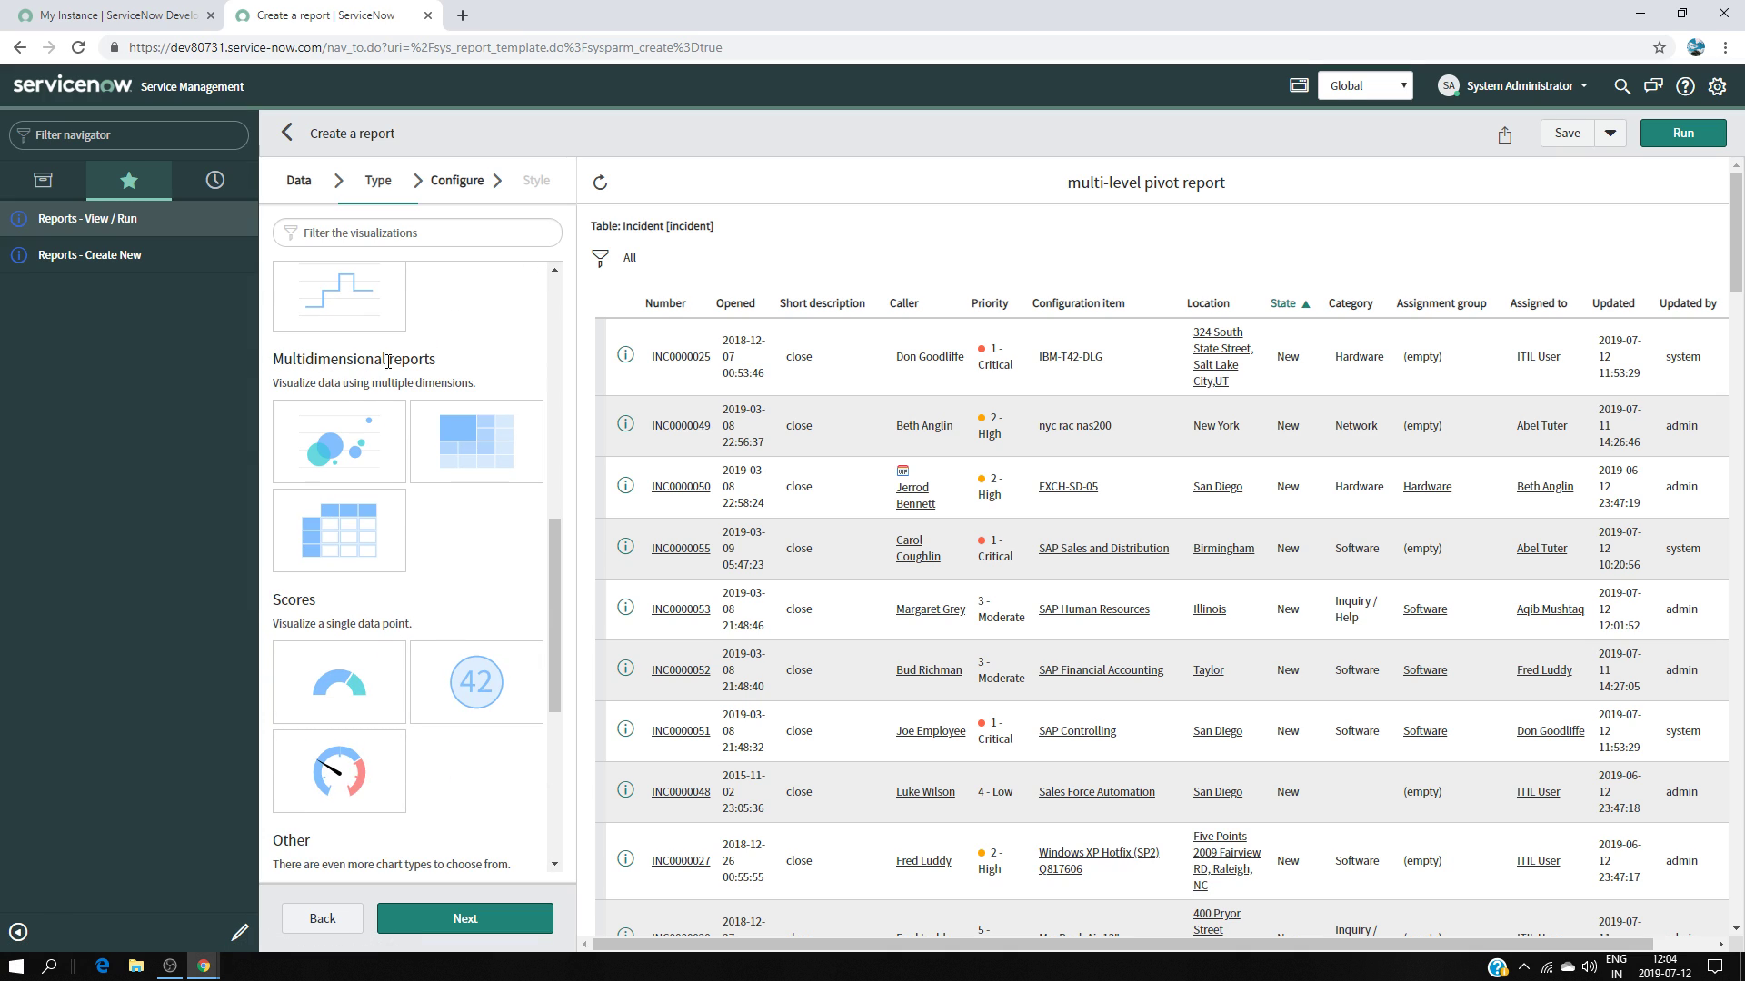
left_click(362, 519)
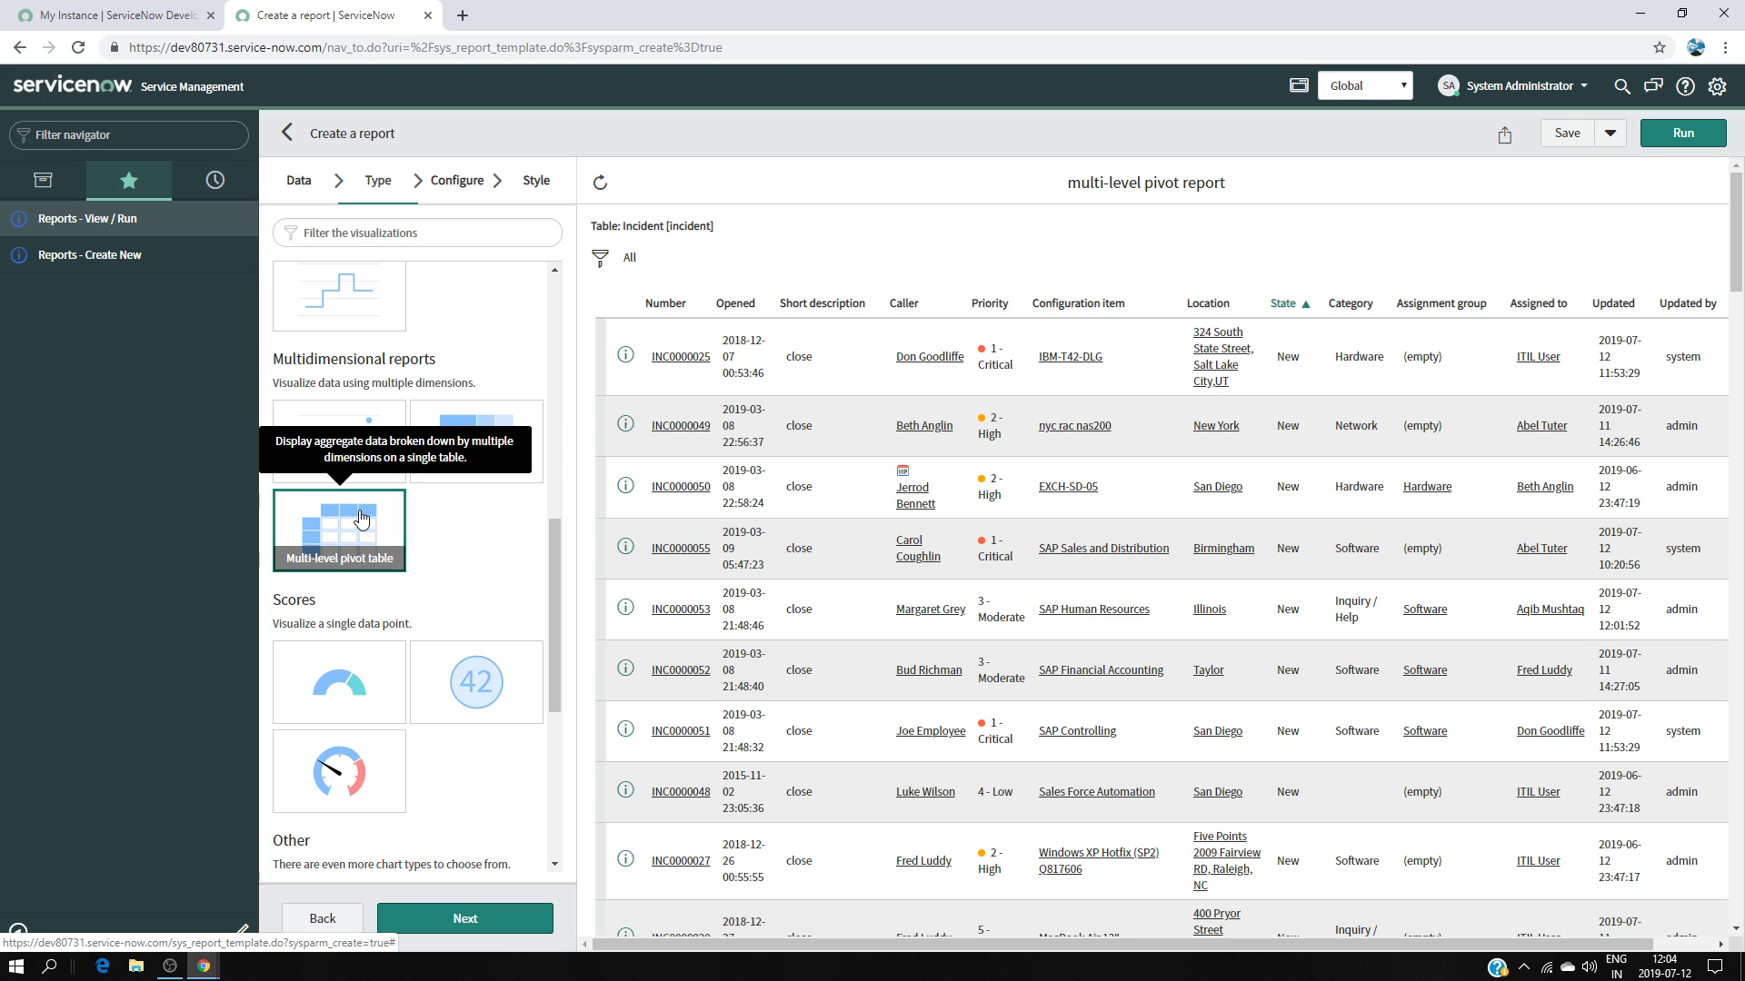
left_click(465, 919)
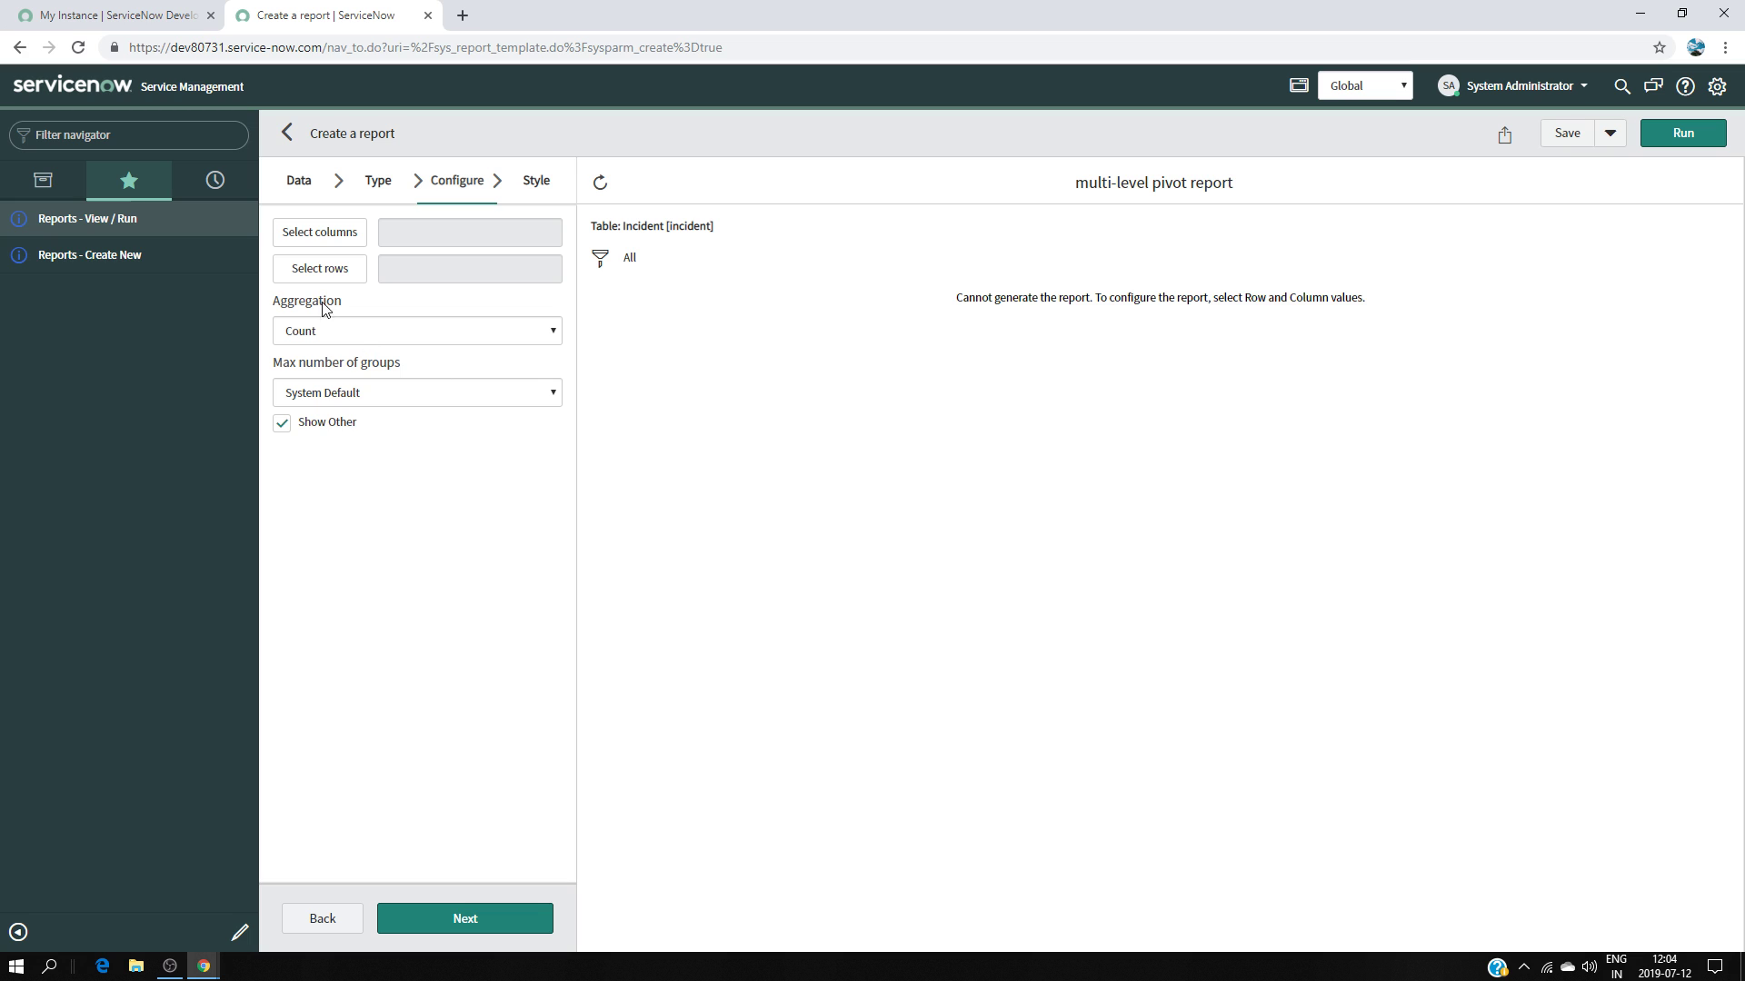
Add Priority as the first pivot row field.
left_click(342, 276)
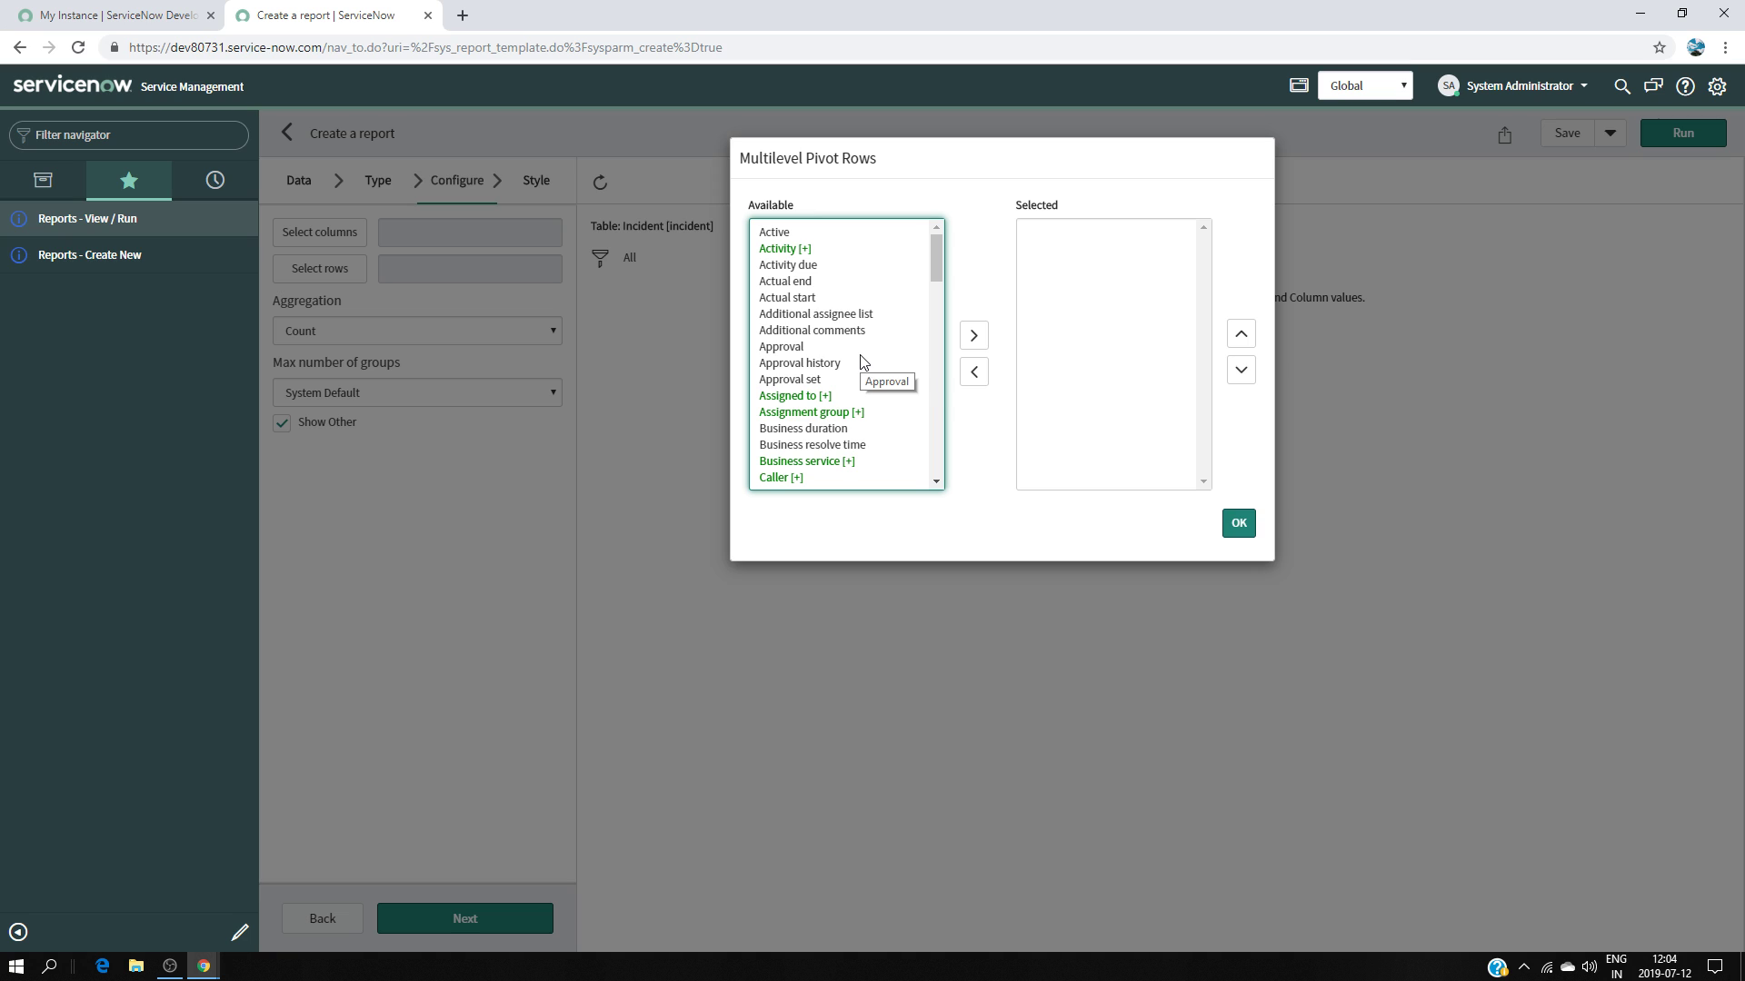
scroll(863, 359, "down", 2)
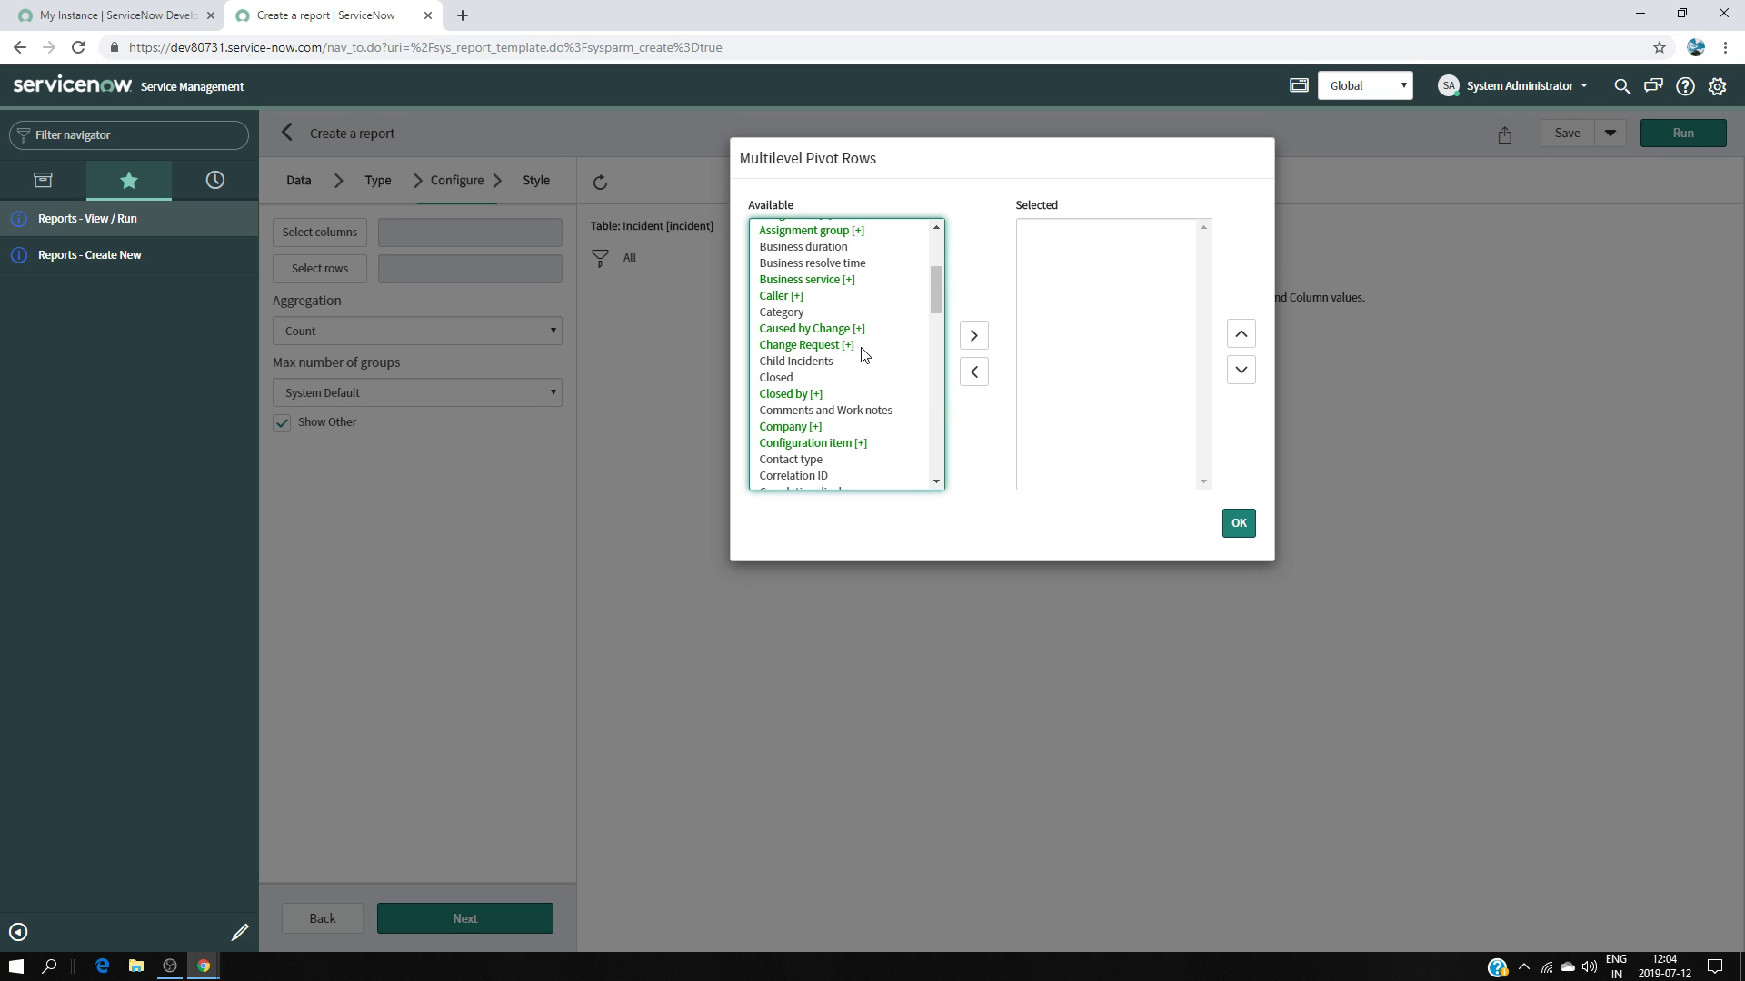
scroll(863, 355, "down", 1)
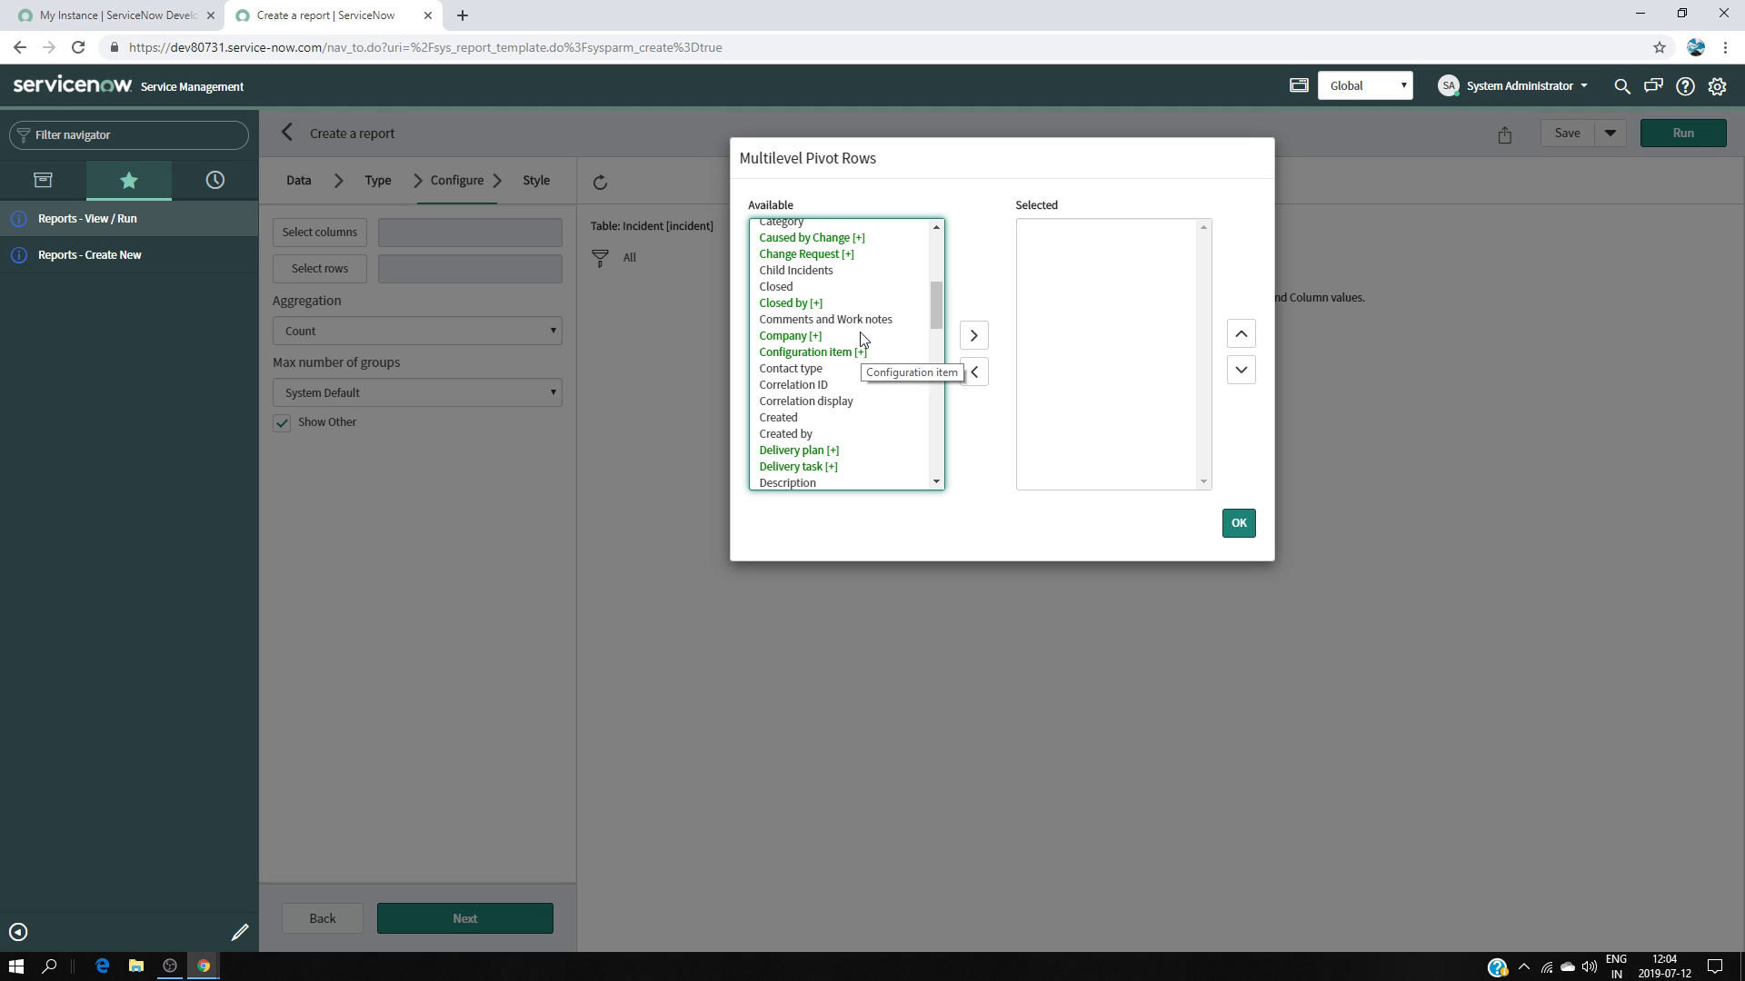
key("p")
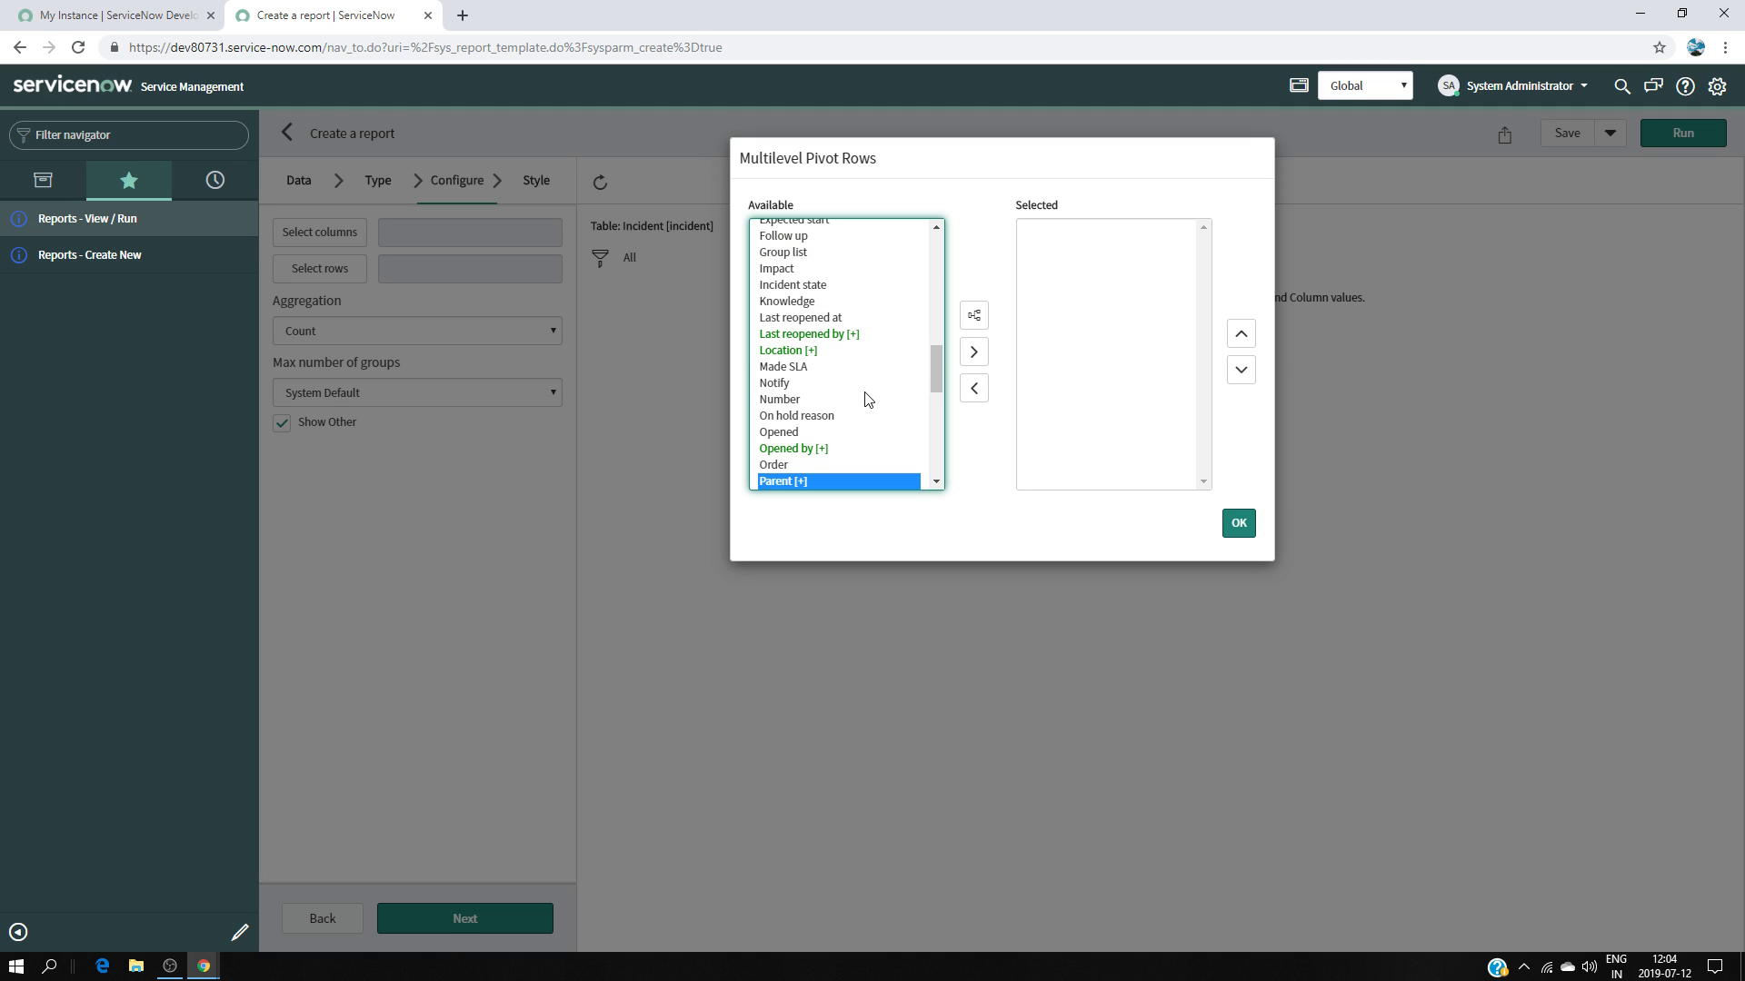
scroll(845, 381, "down", 1)
left_click(789, 425)
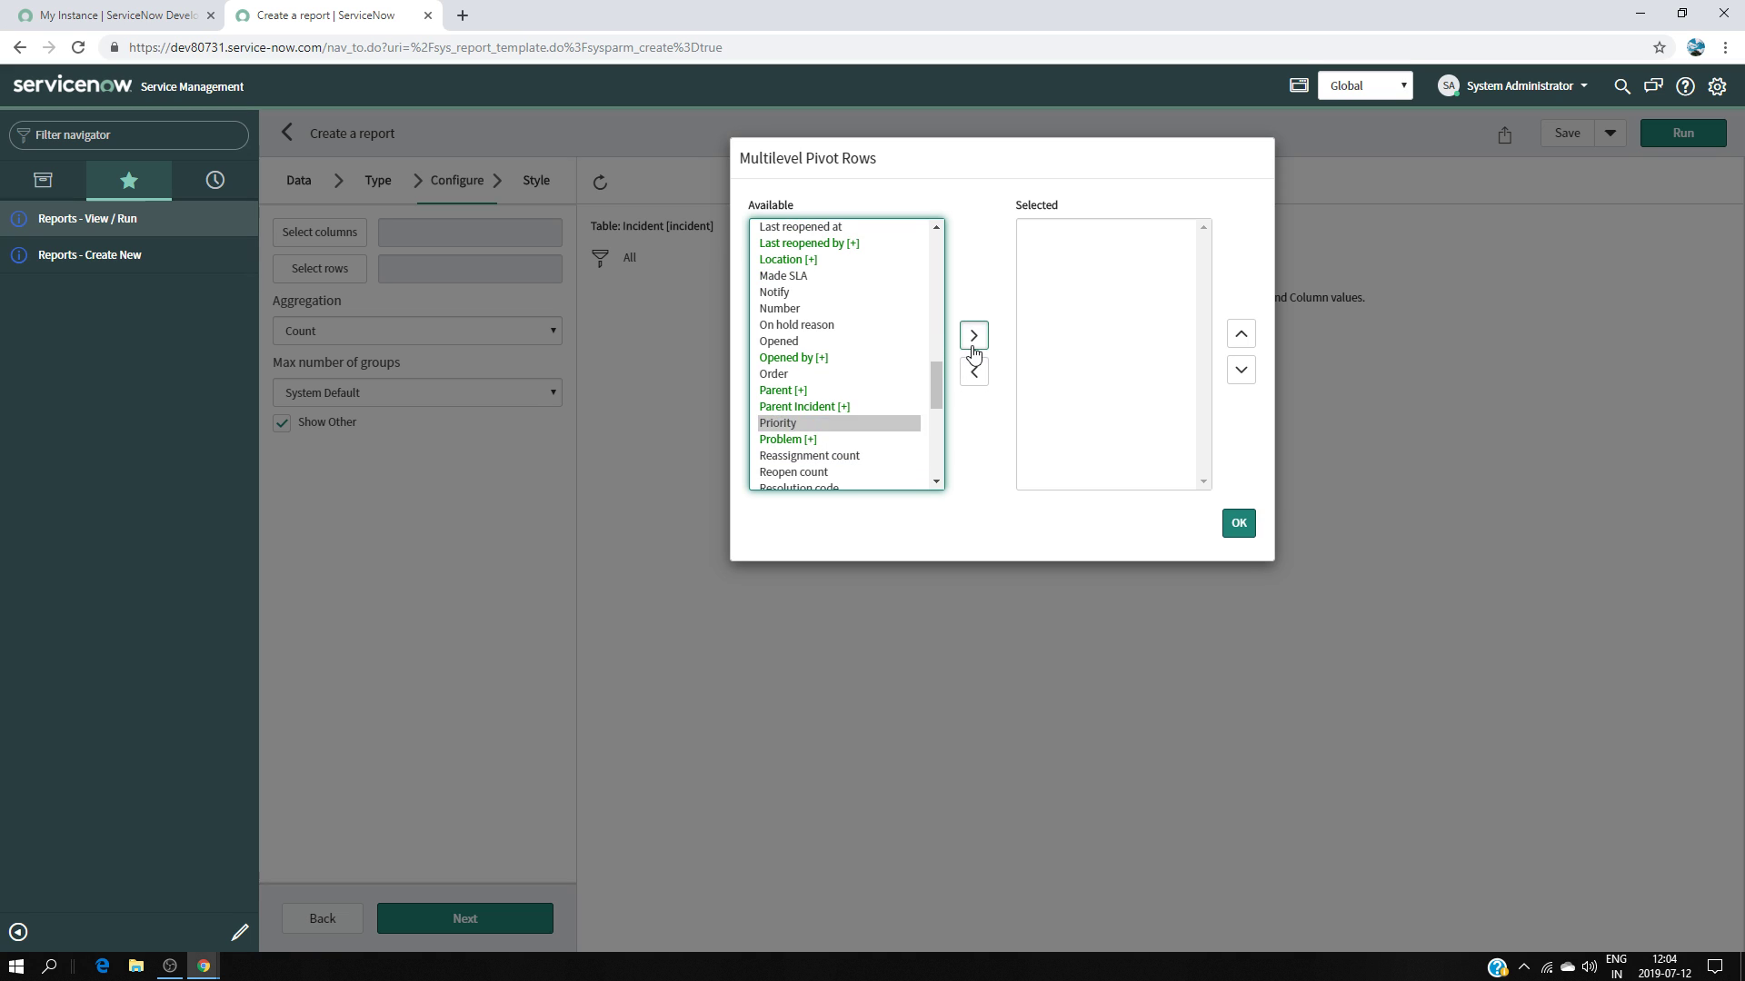
left_click(973, 352)
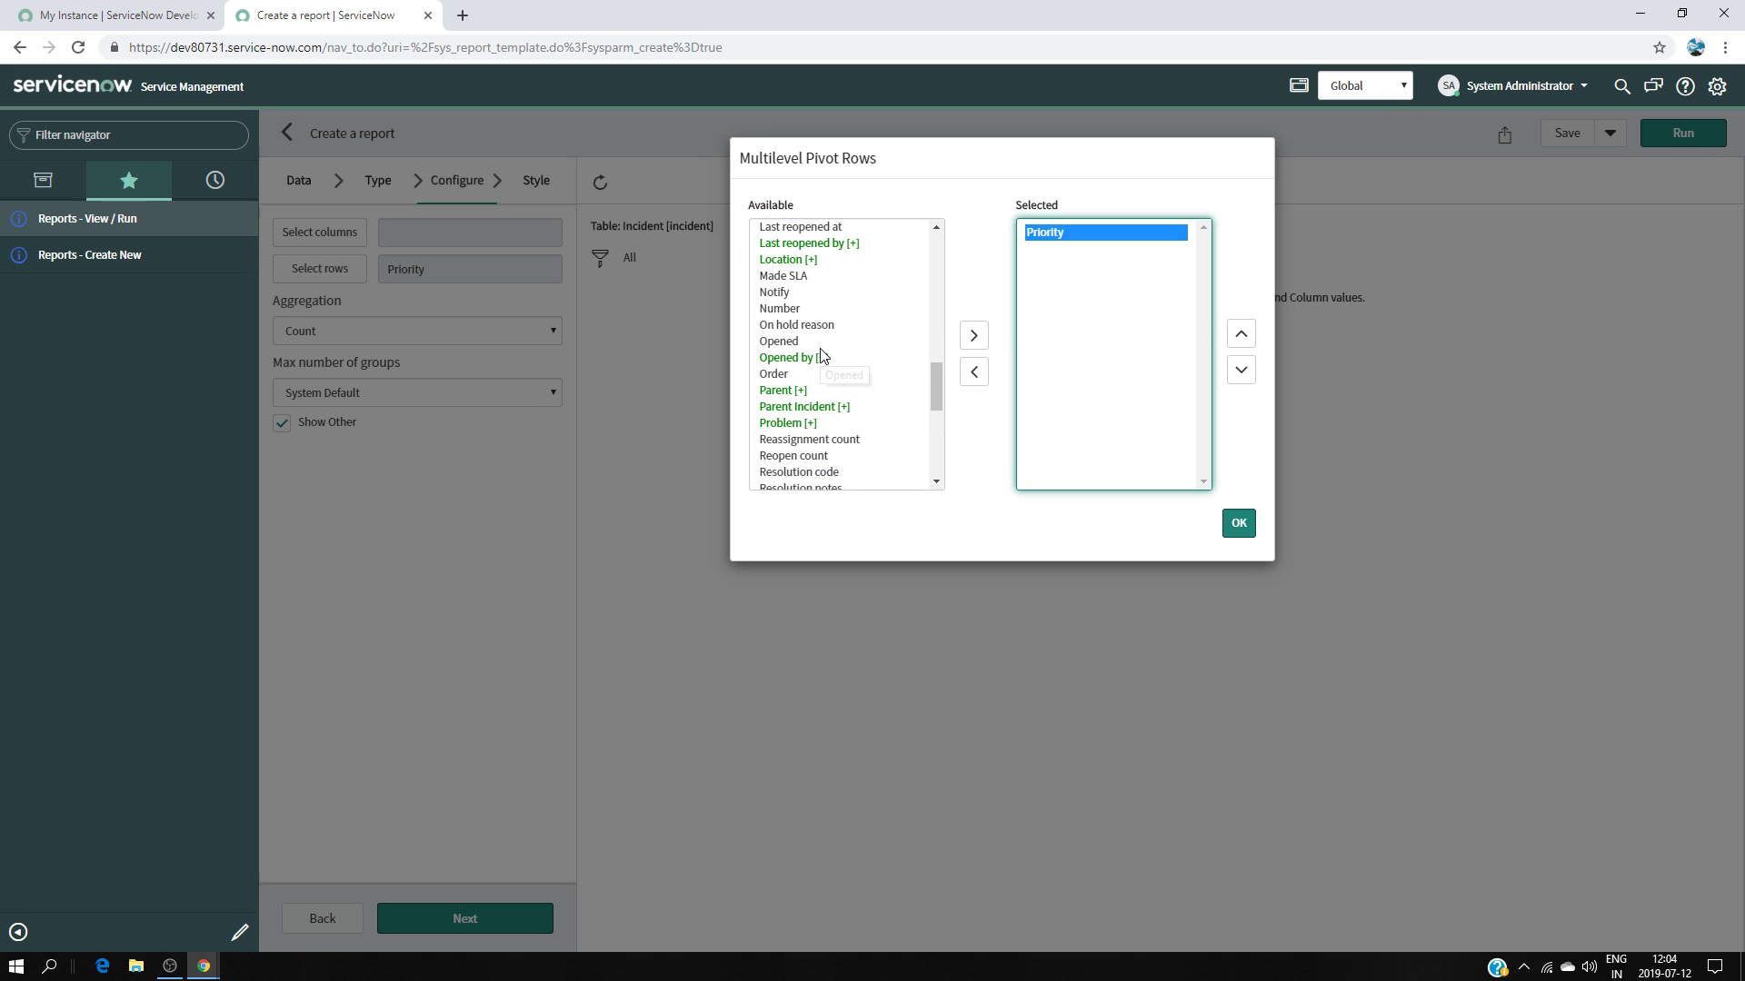
Add State as the second row field and confirm the Priority, State row selection.
scroll(821, 363, "down", 1)
left_click(879, 336)
key("s")
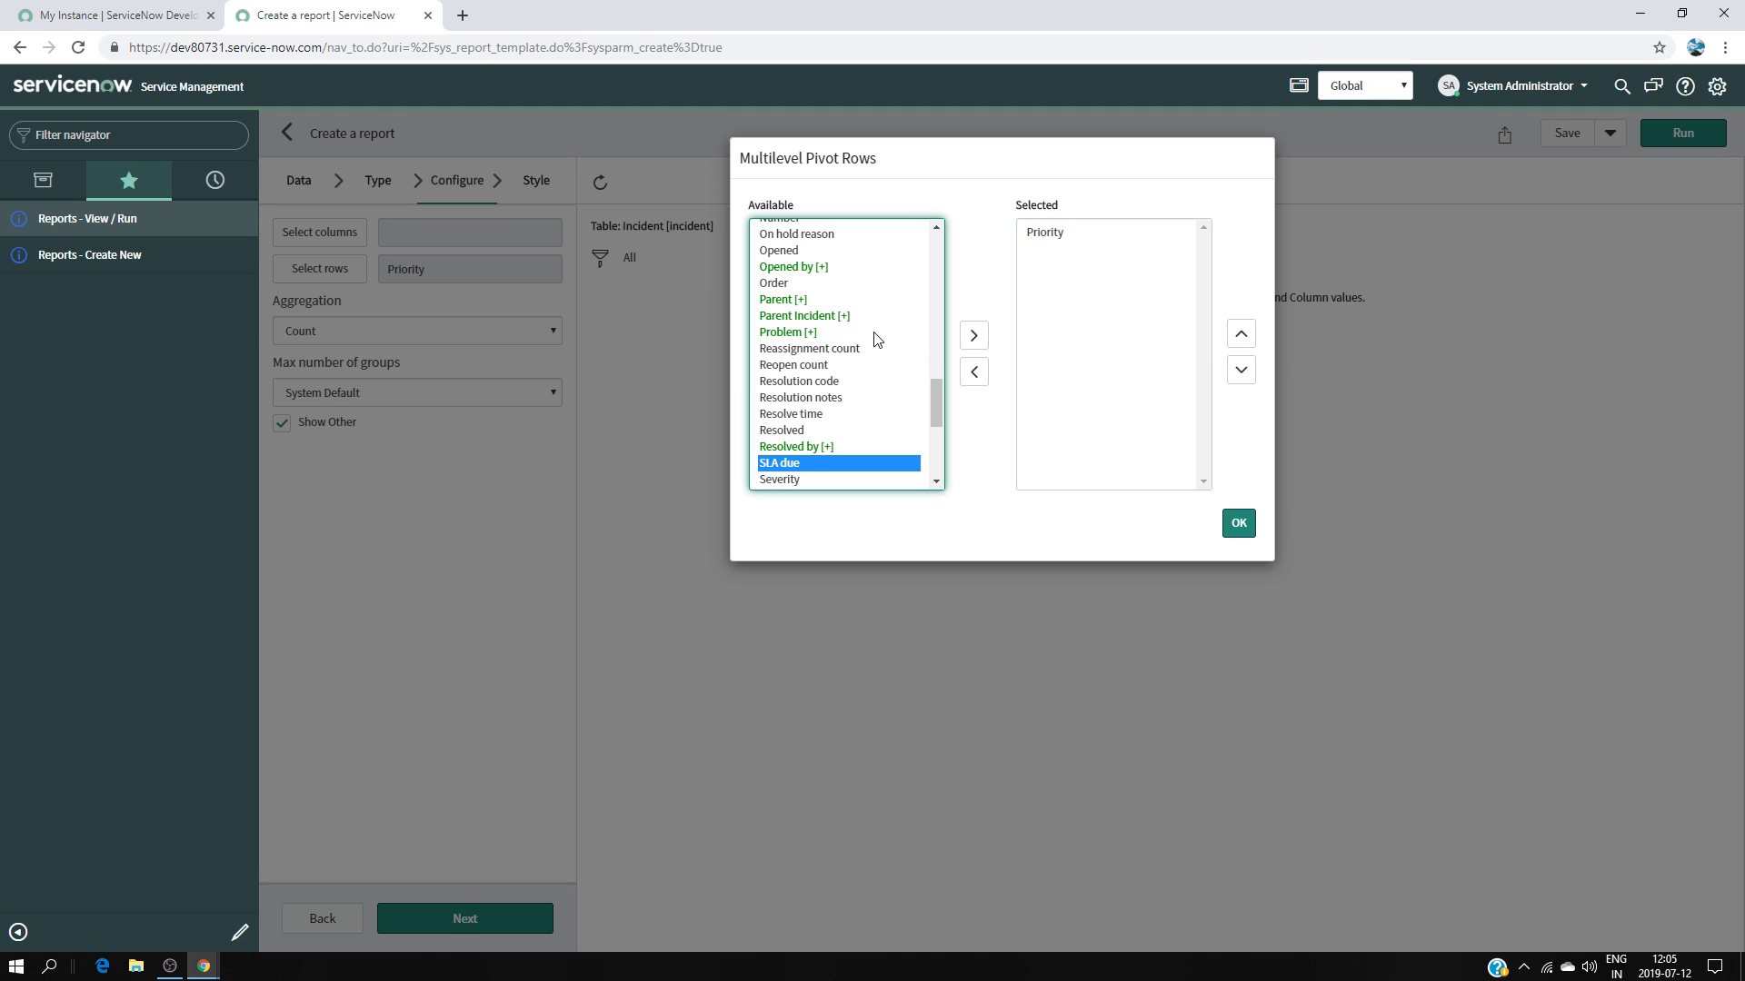
scroll(863, 350, "down", 1)
left_click(782, 437)
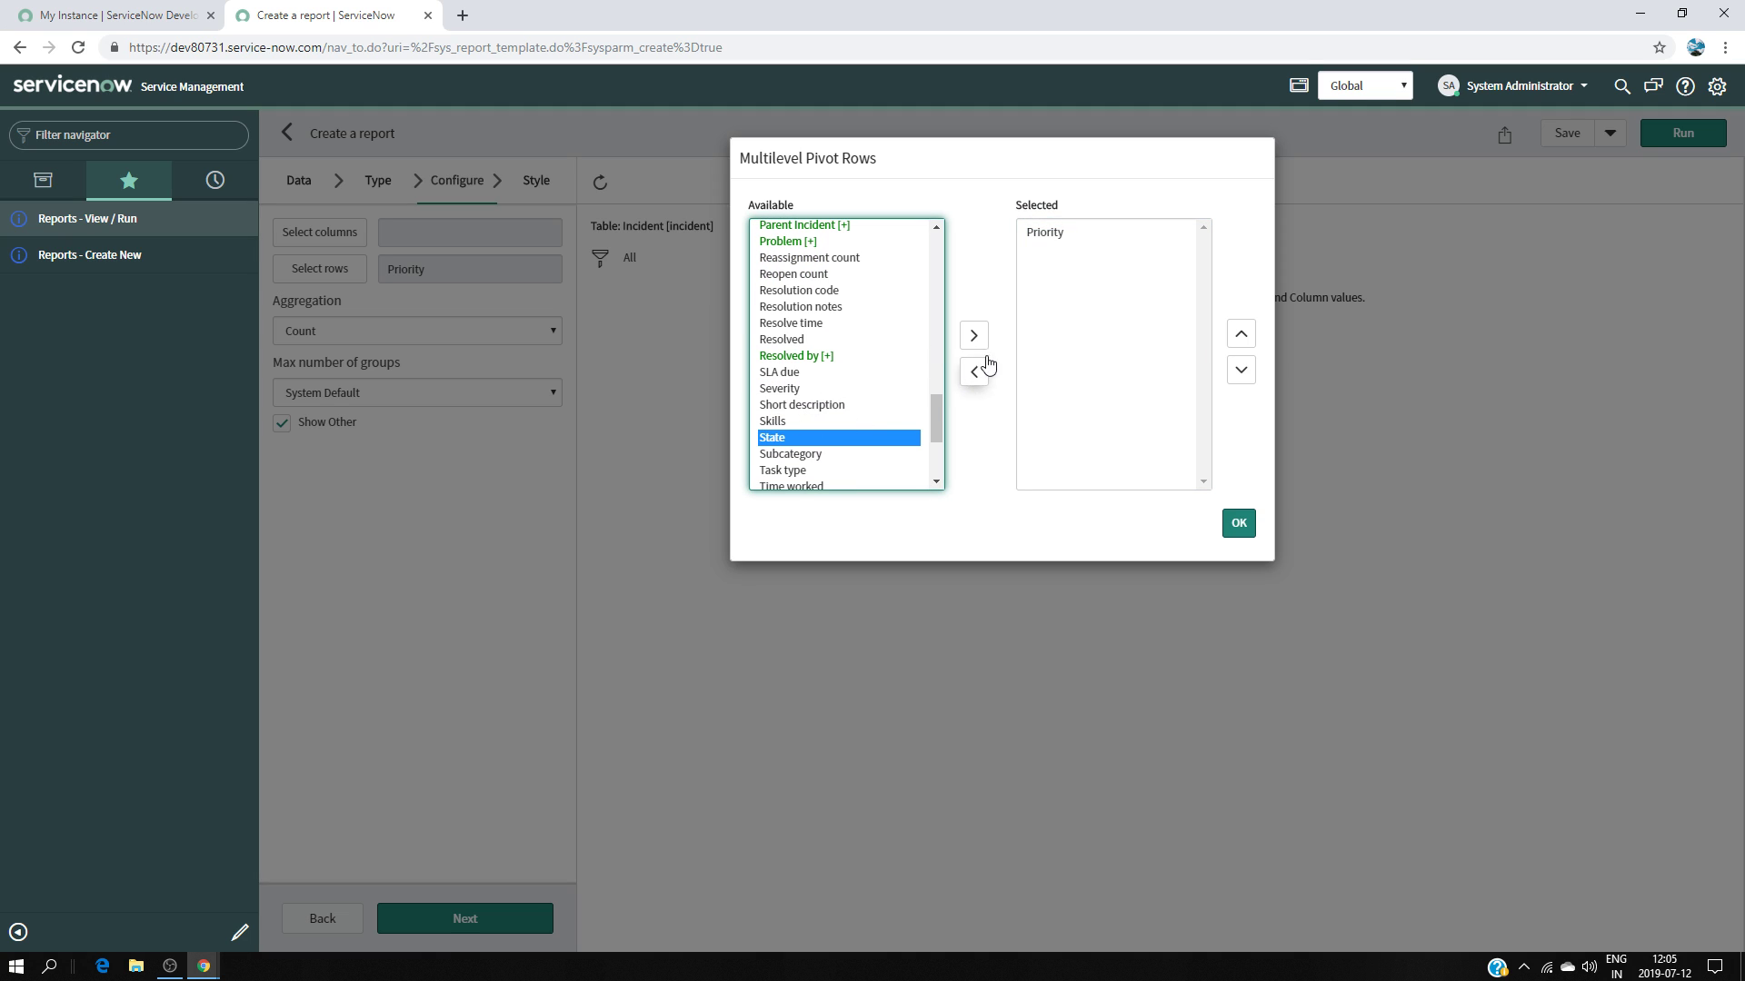
left_click(973, 338)
left_click(1226, 529)
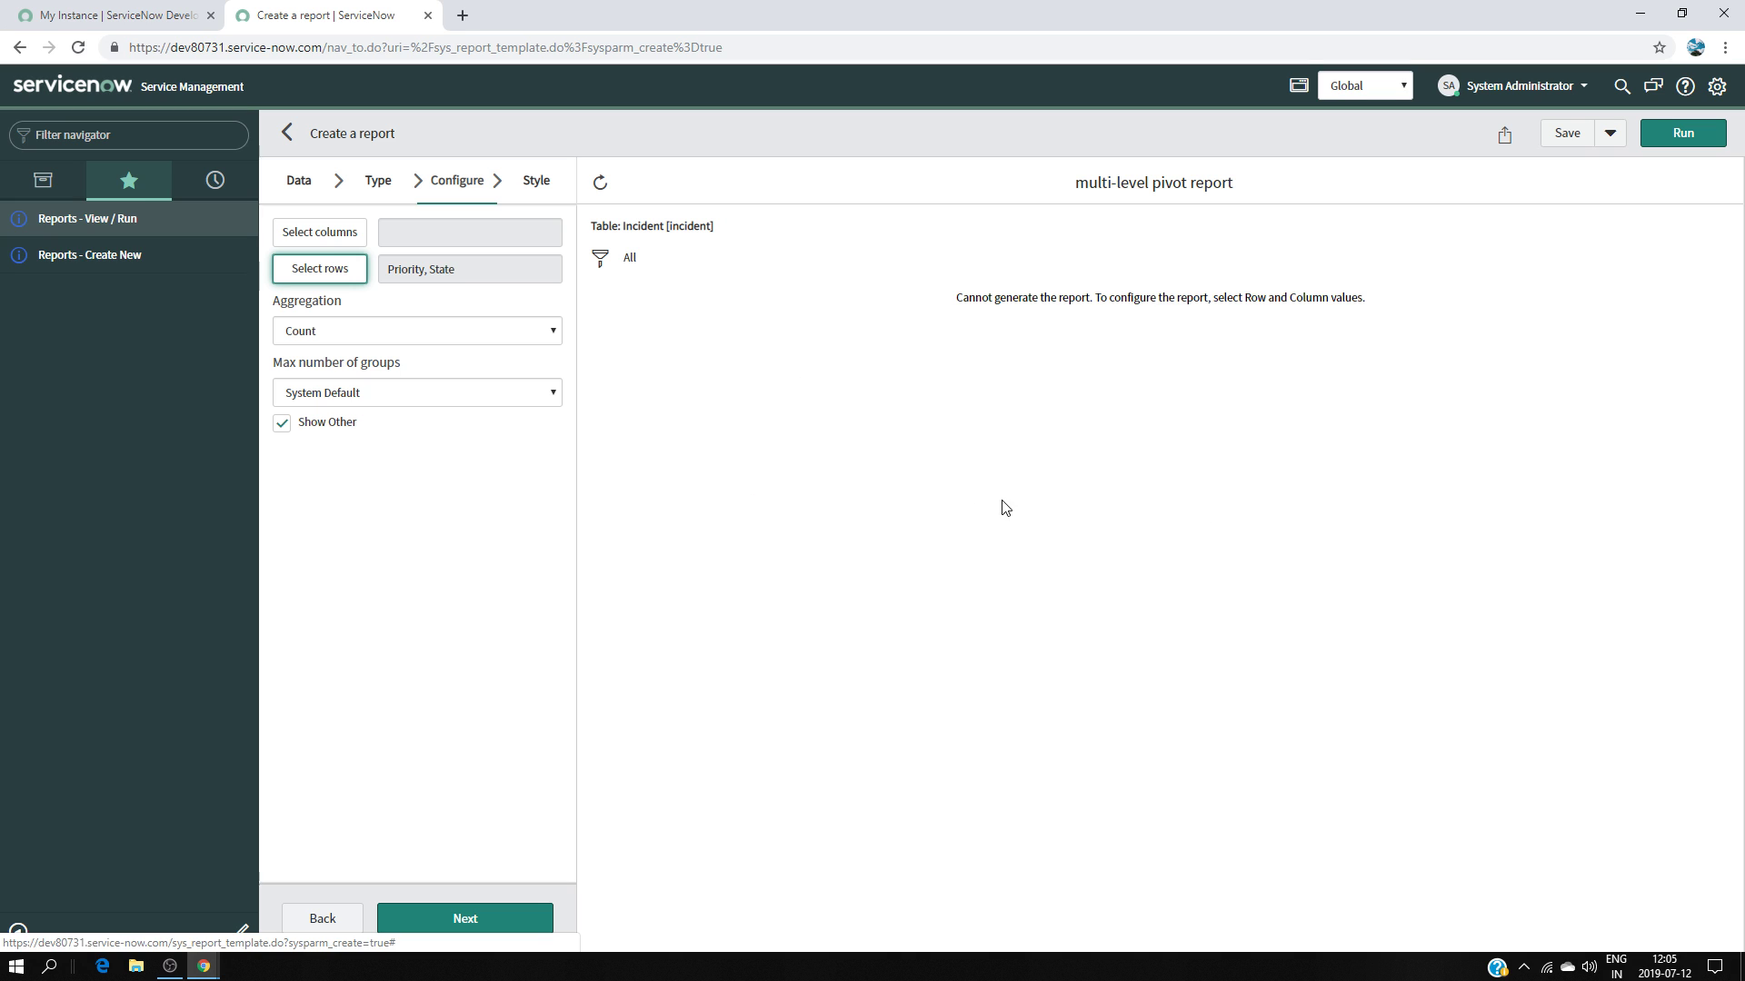
left_click(322, 234)
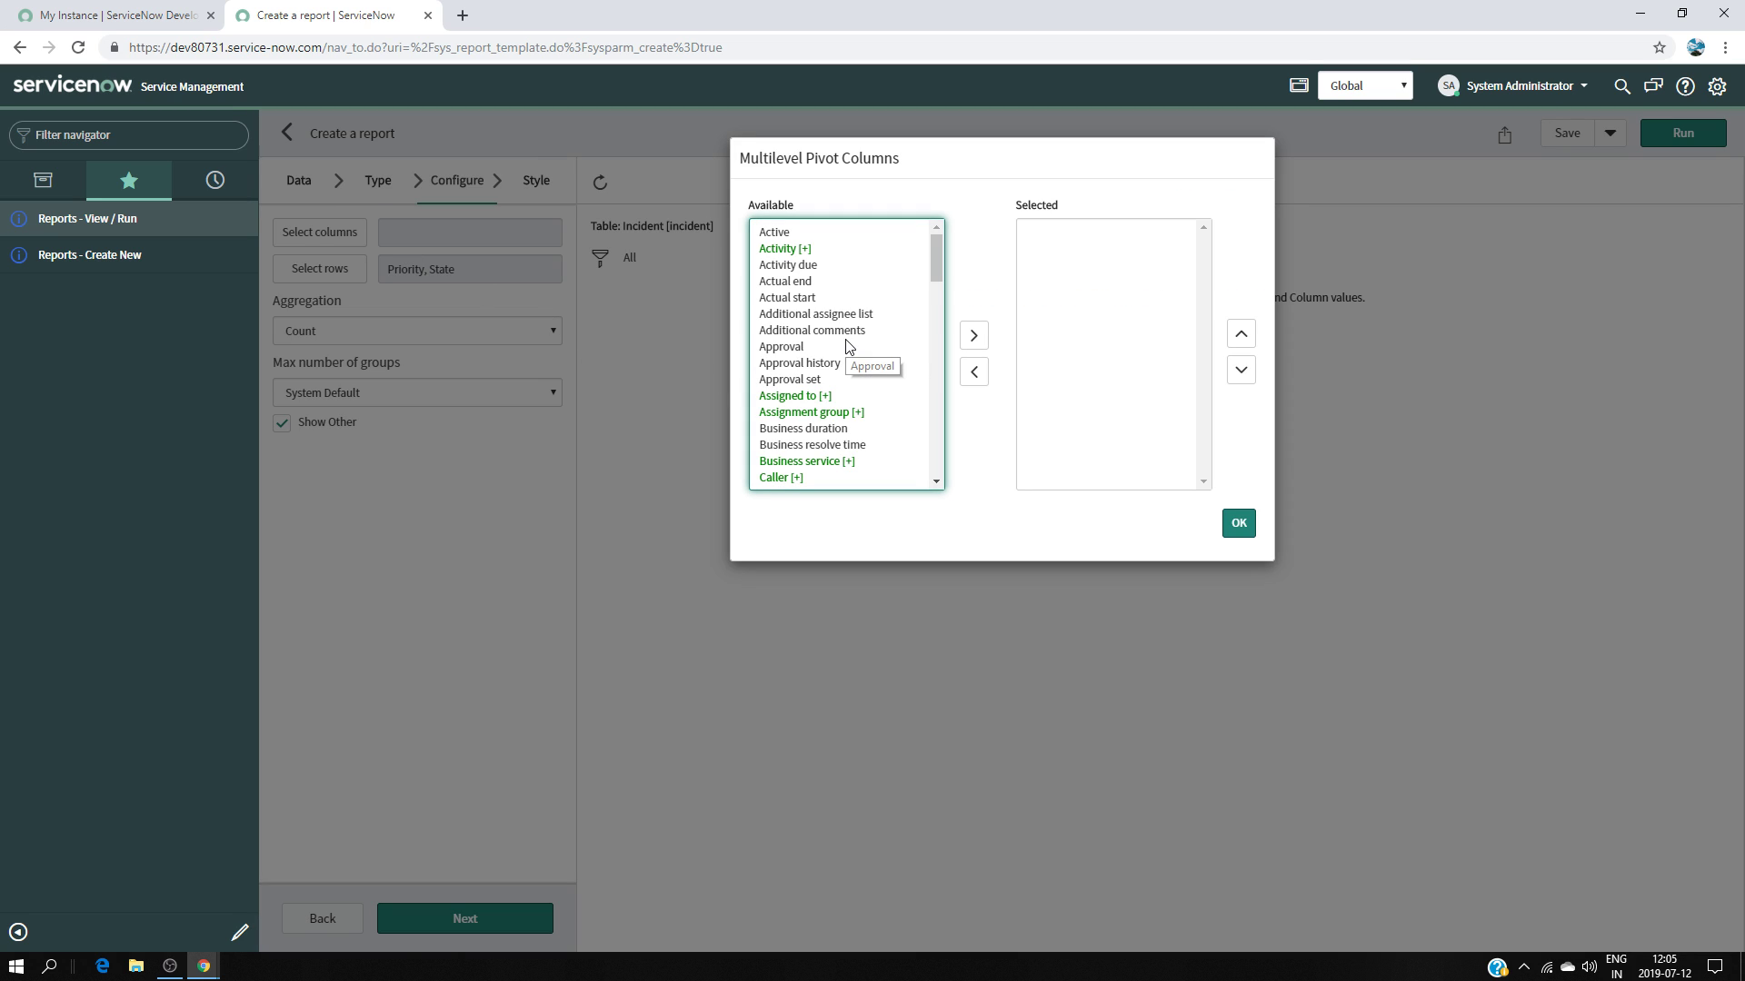
Add Assigned to and Category as the pivot column fields and confirm them.
scroll(846, 344, "down", 1)
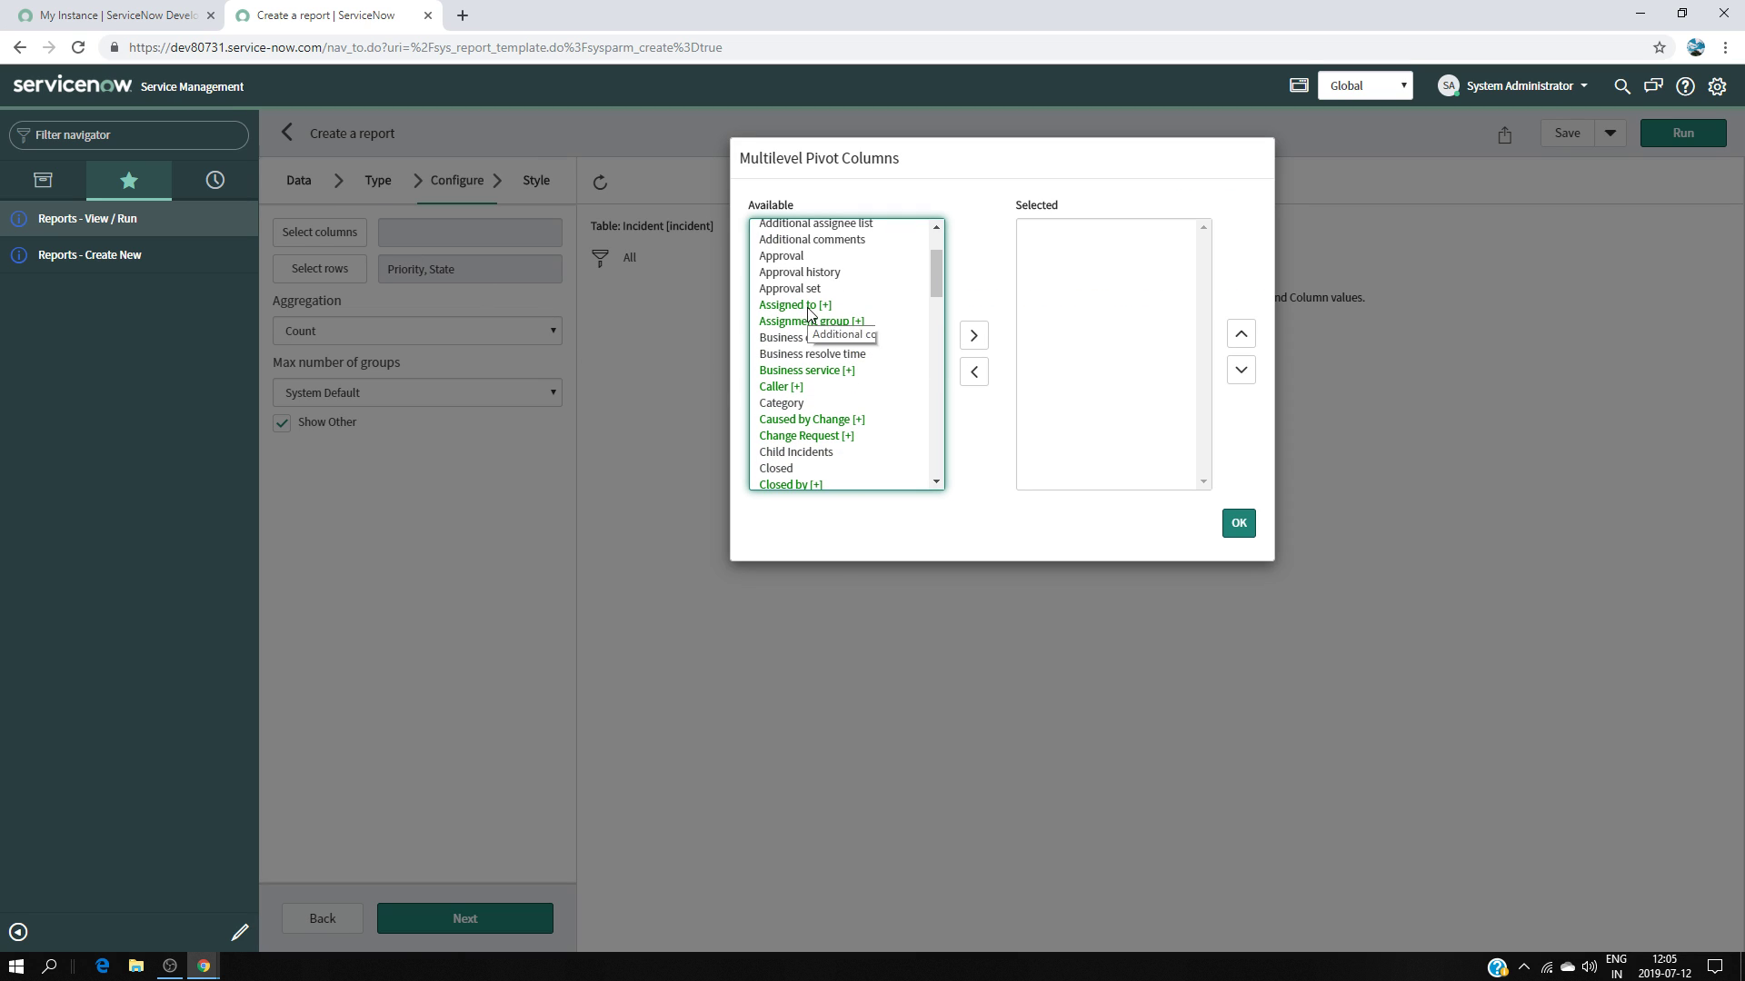
left_click(795, 306)
left_click(973, 351)
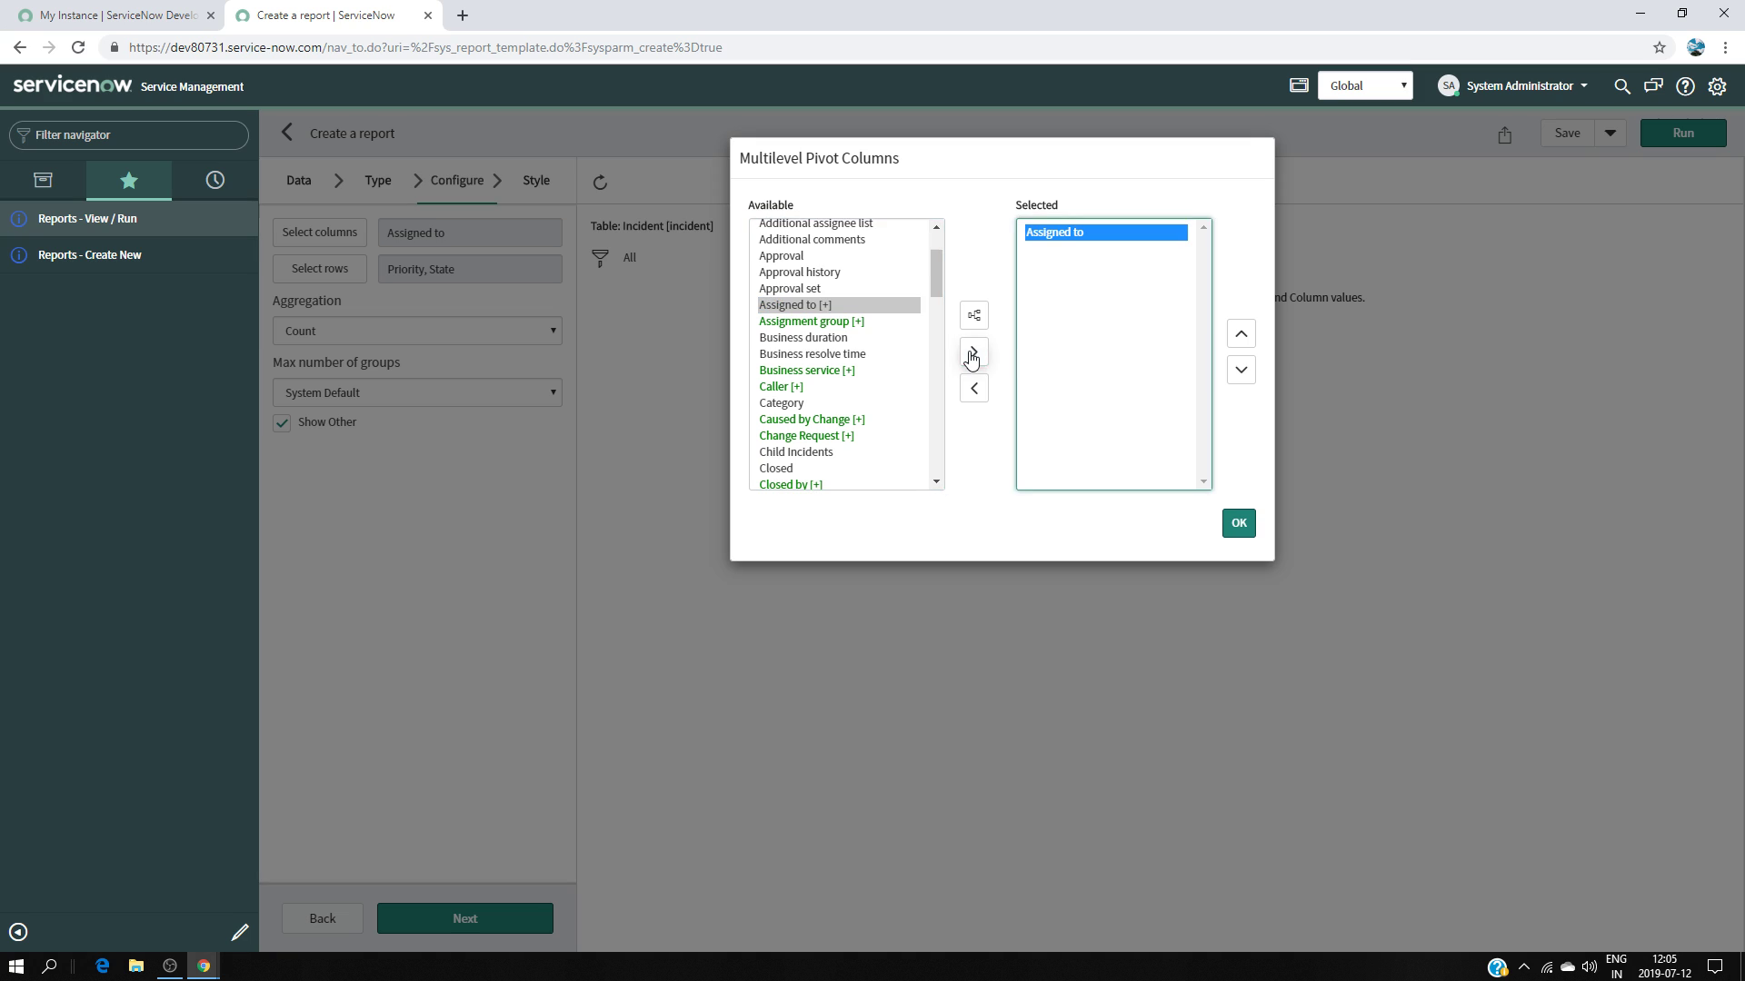
left_click(800, 402)
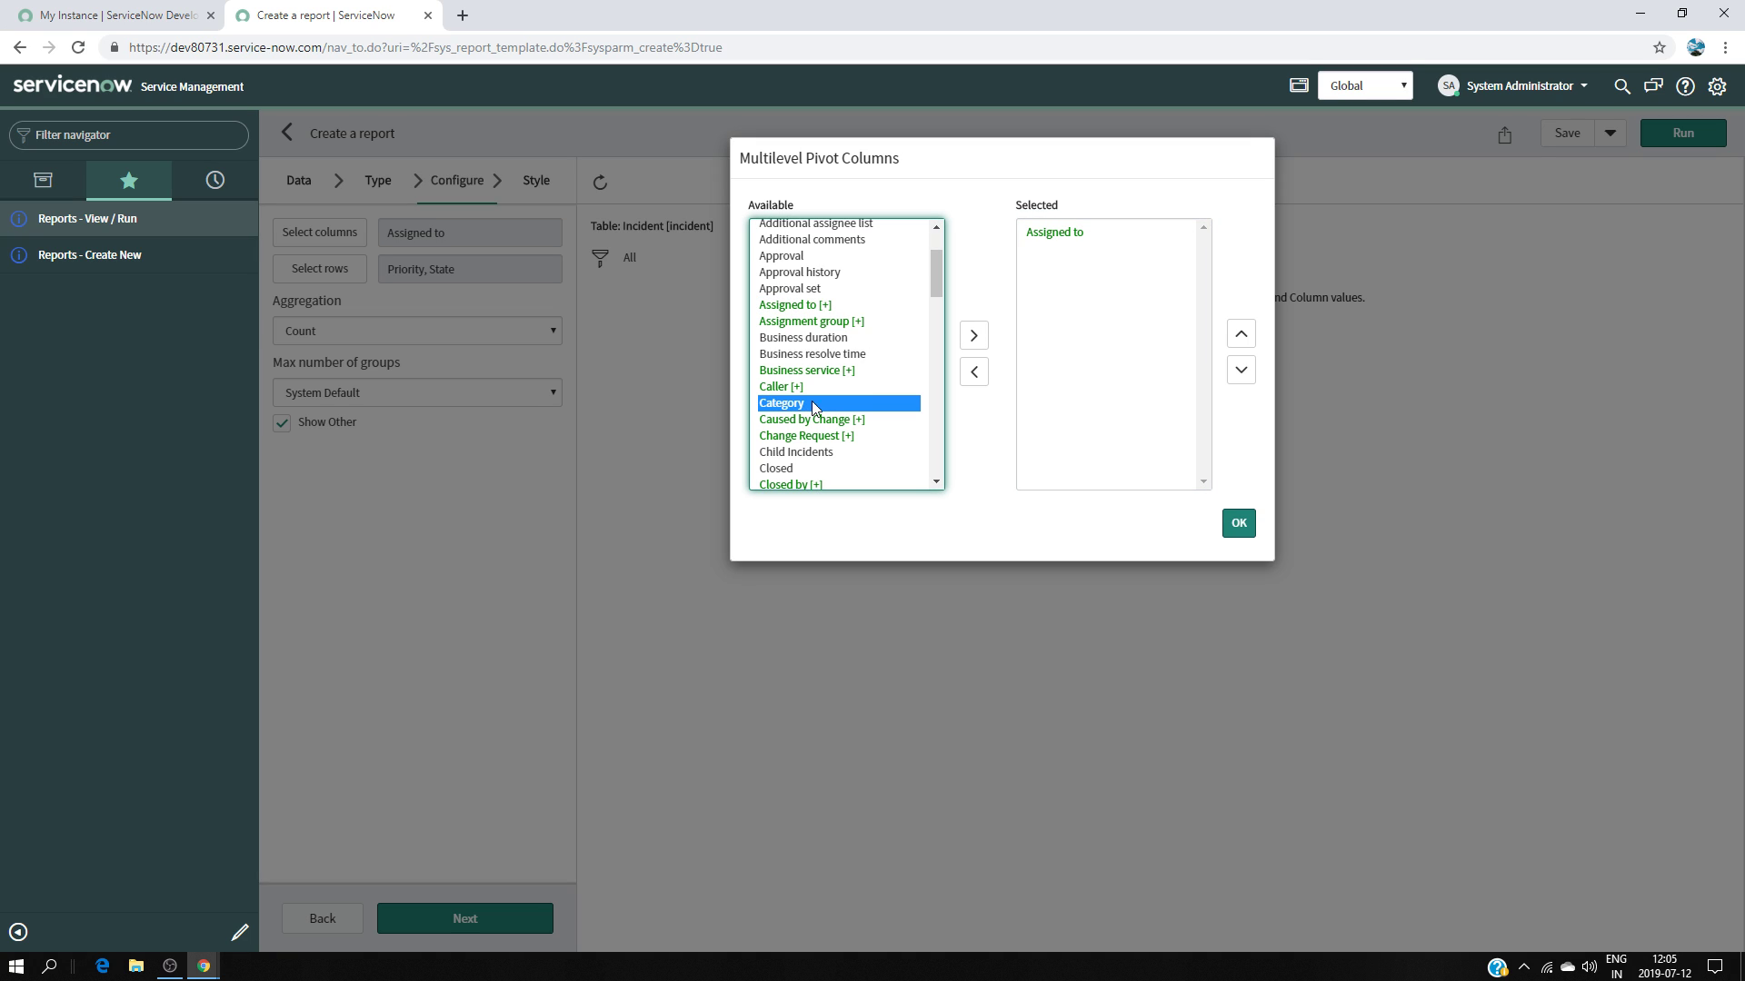
left_click(973, 337)
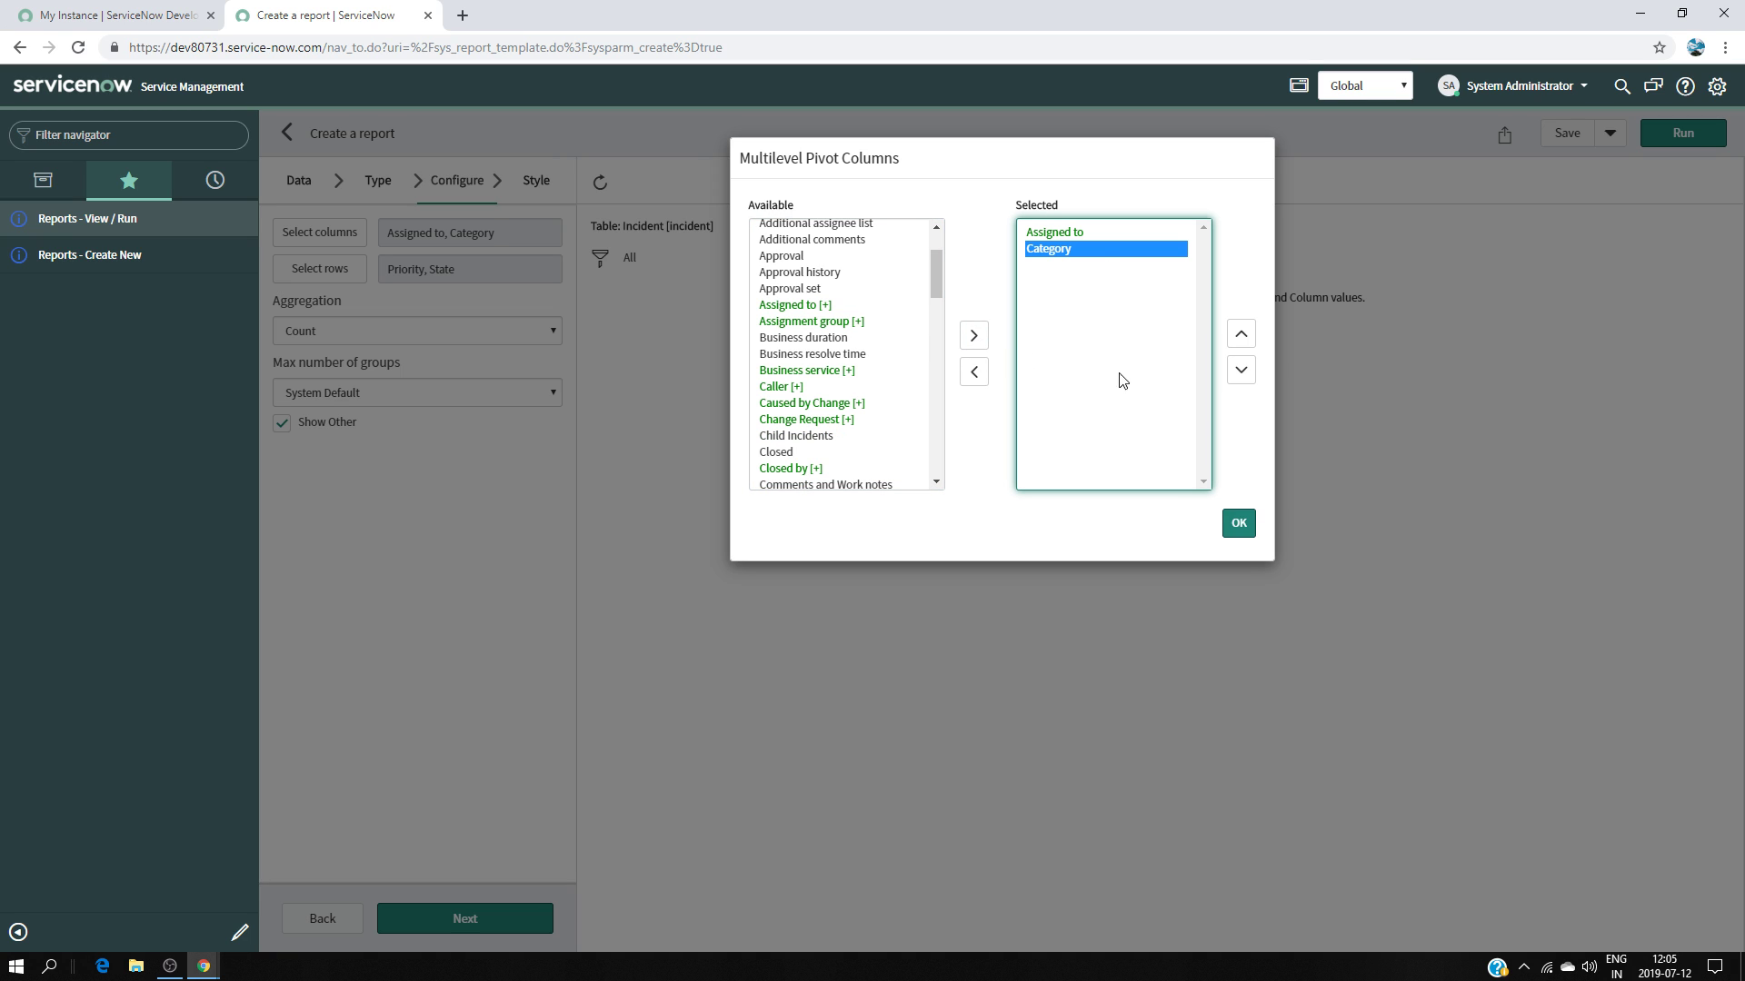
left_click(1239, 524)
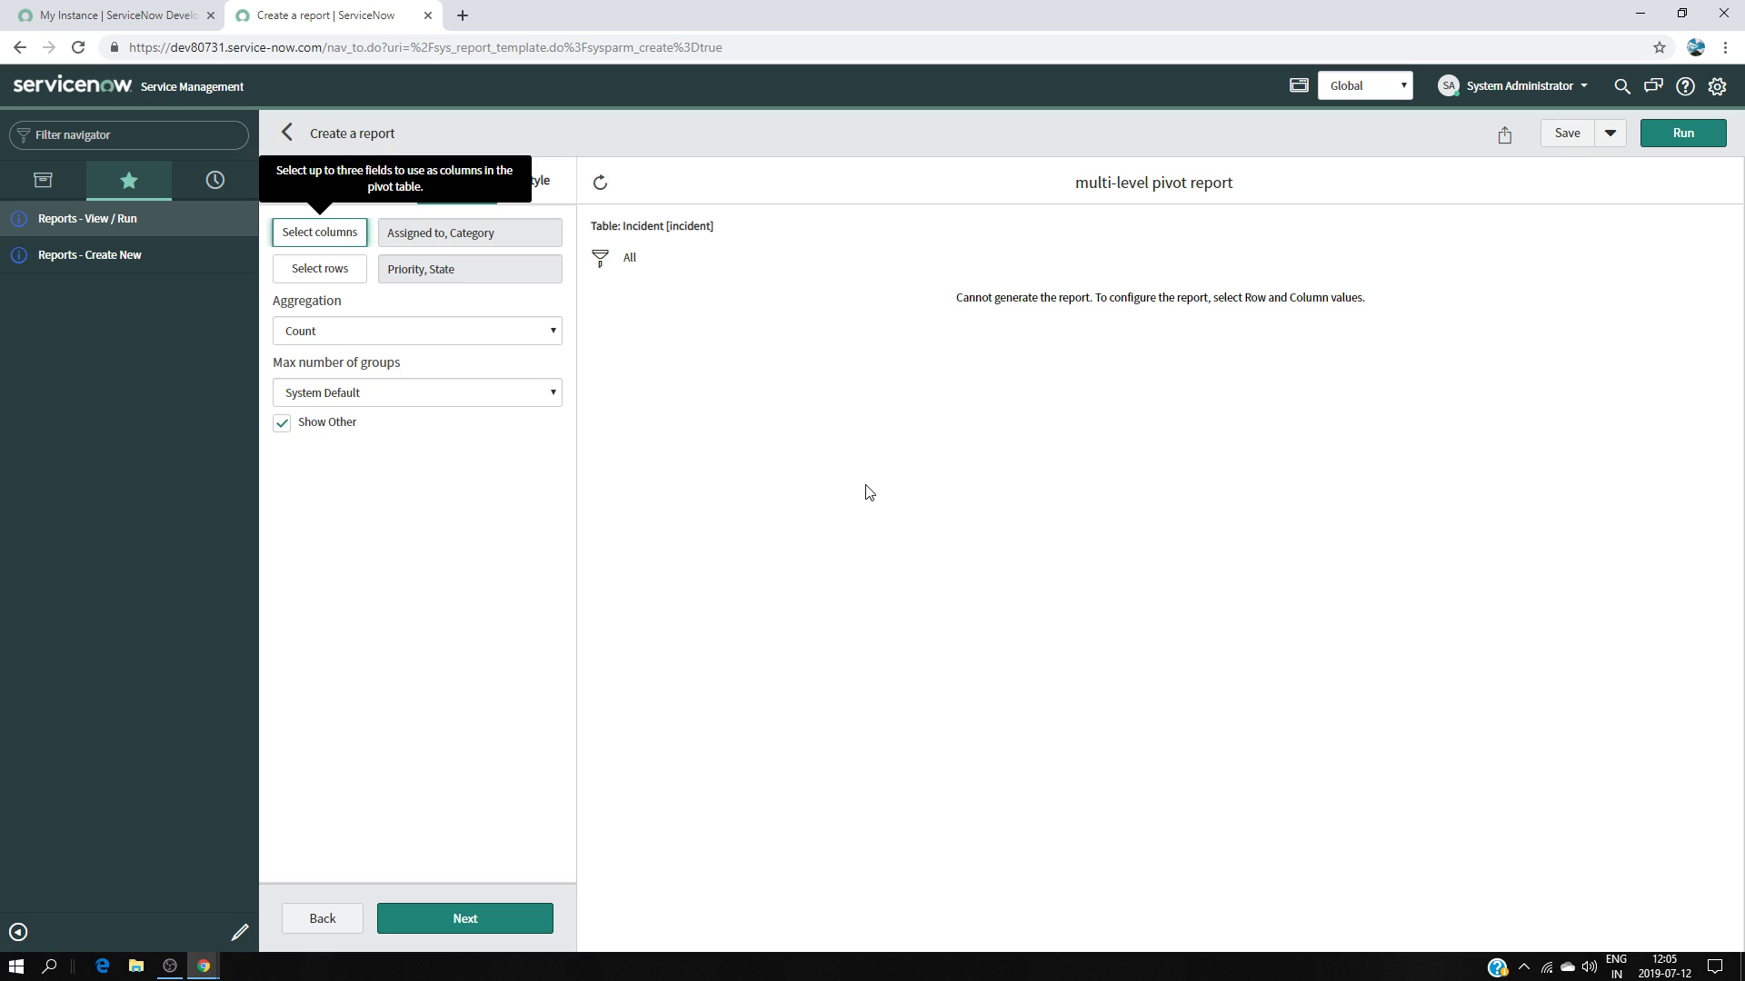
left_click(419, 394)
Set Max number of groups to Show all and move on to the Style step.
left_click(419, 441)
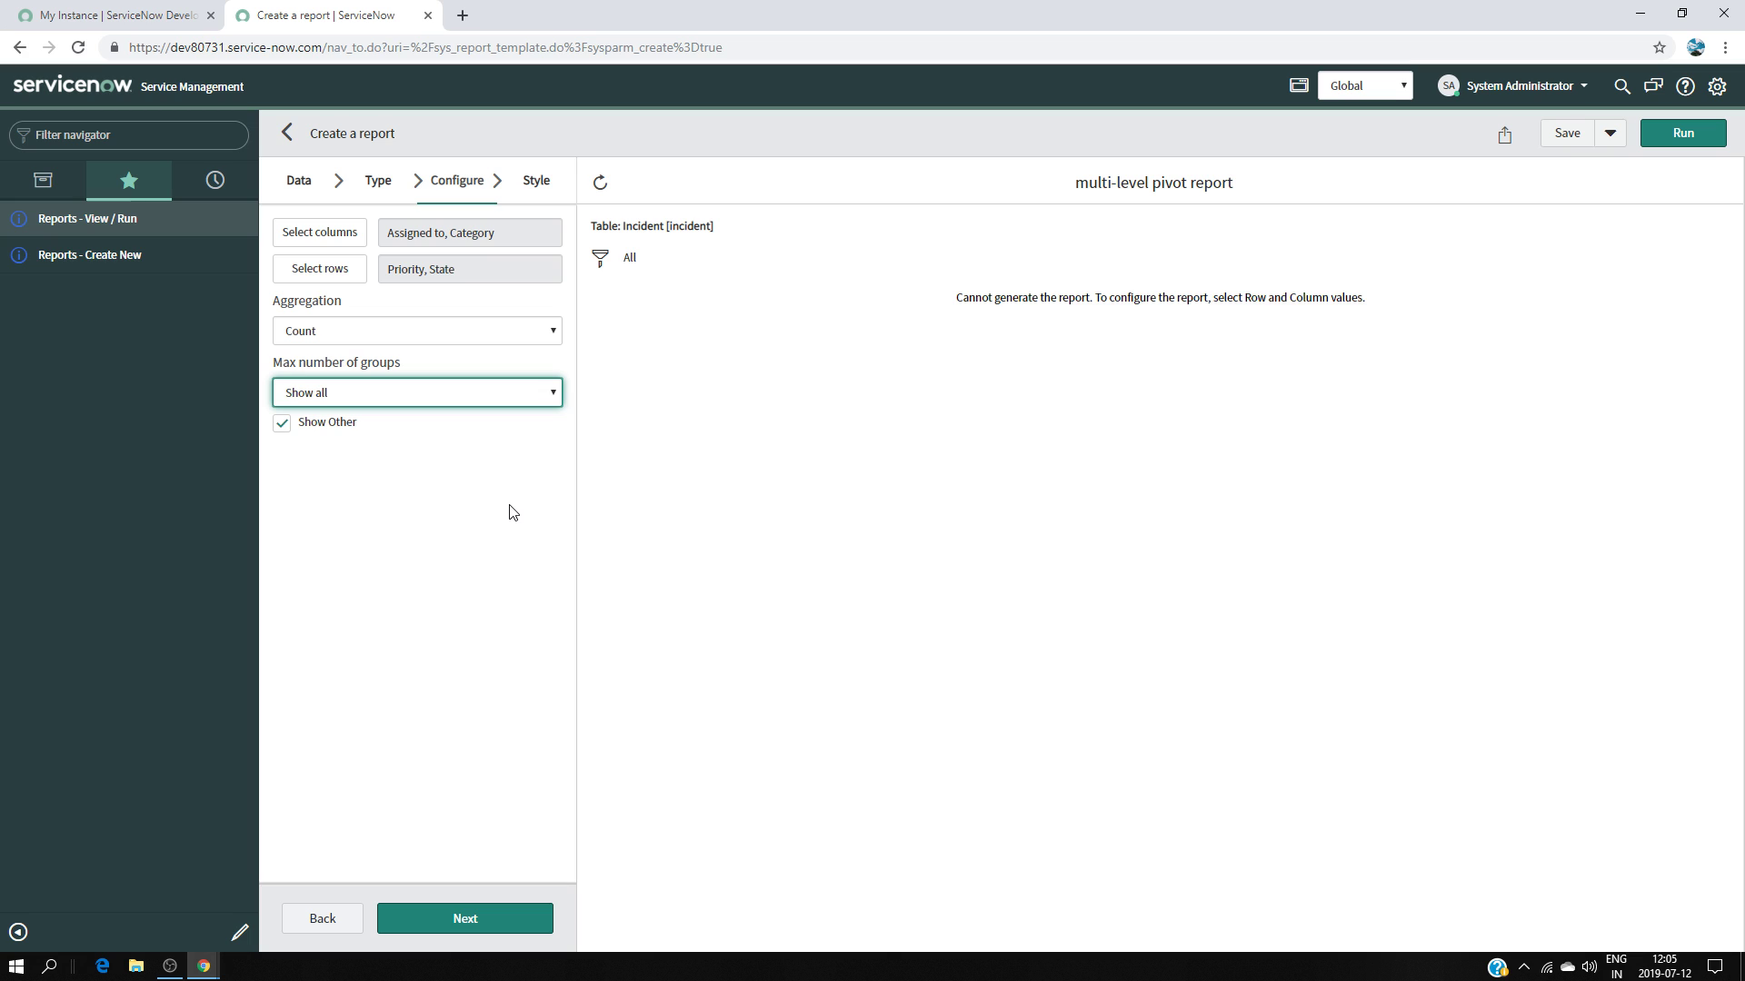
left_click(456, 922)
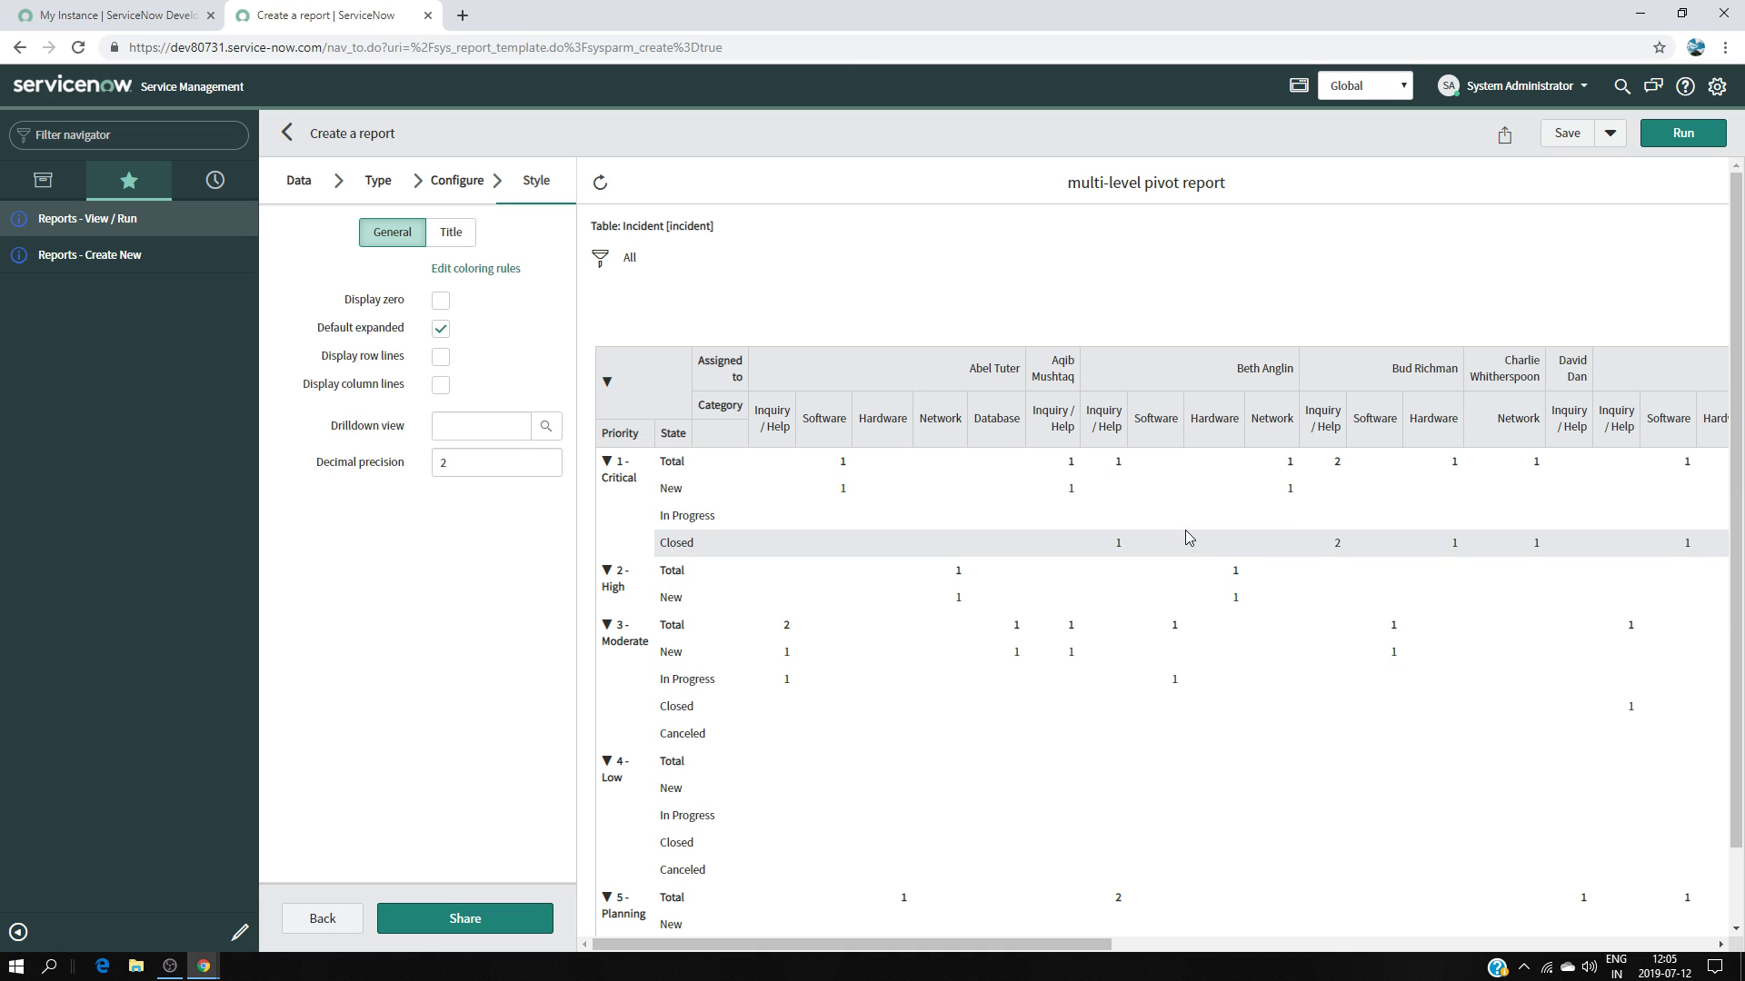
Save the multi-level pivot report.
scroll(1212, 532, "down", 1)
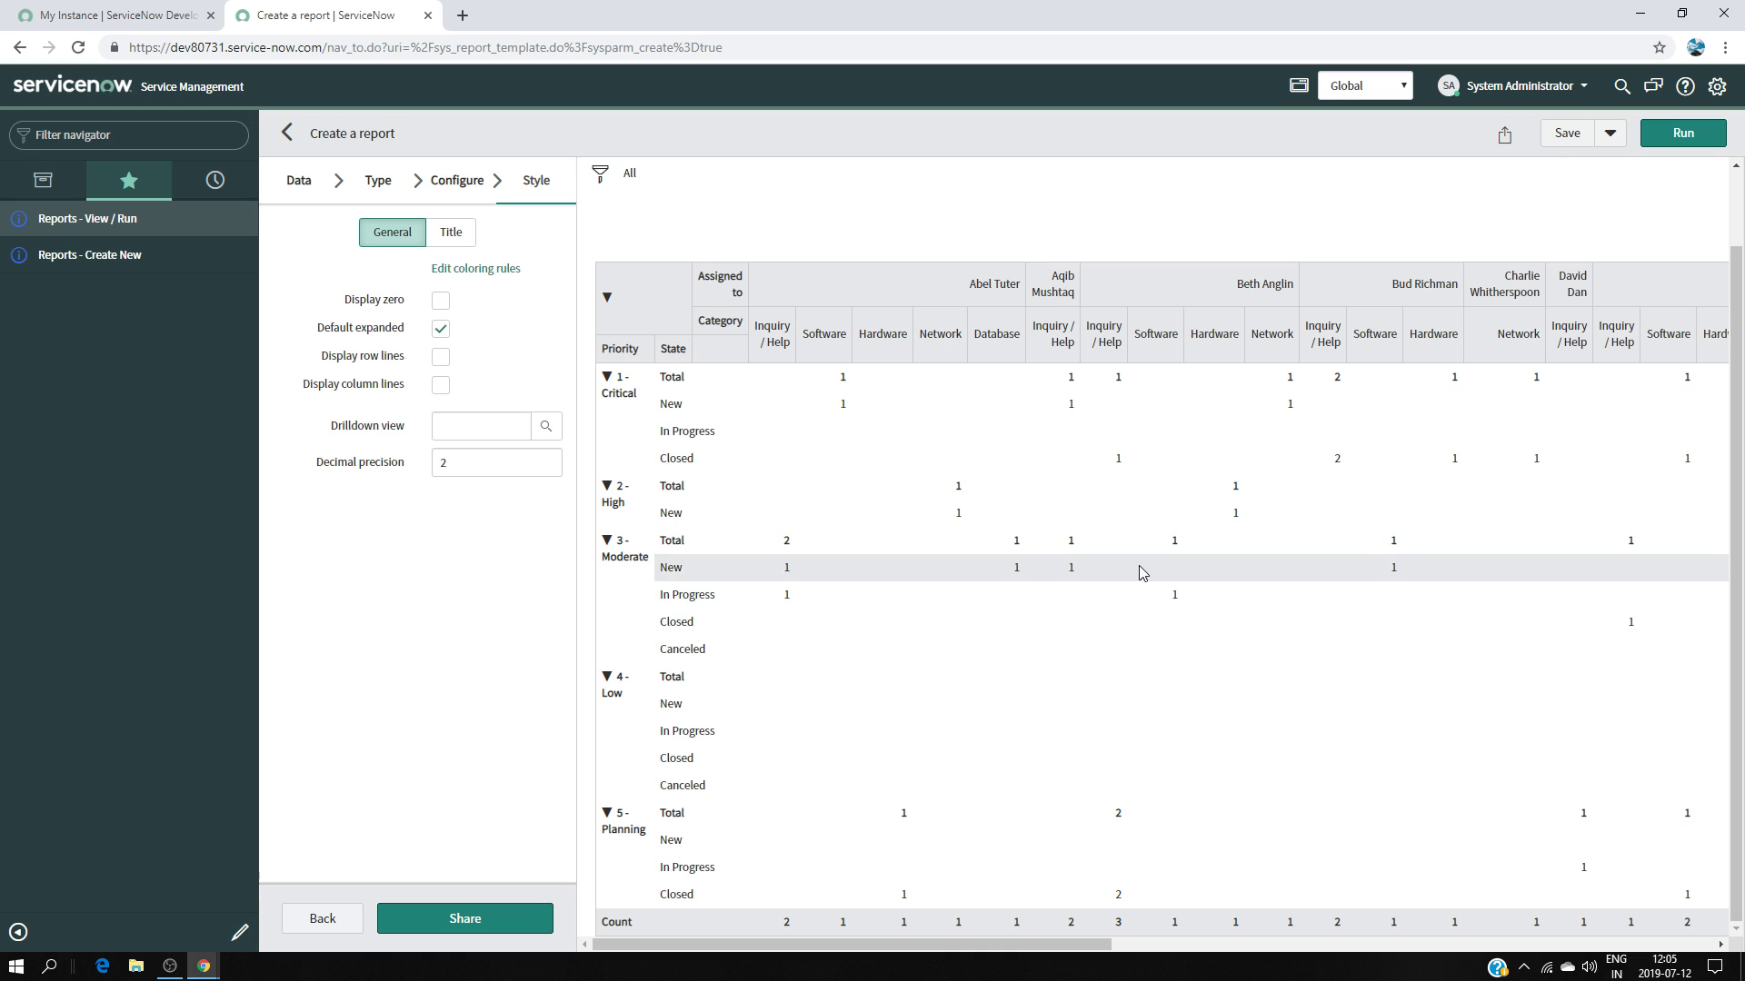
left_click_drag(1088, 950, 1738, 954)
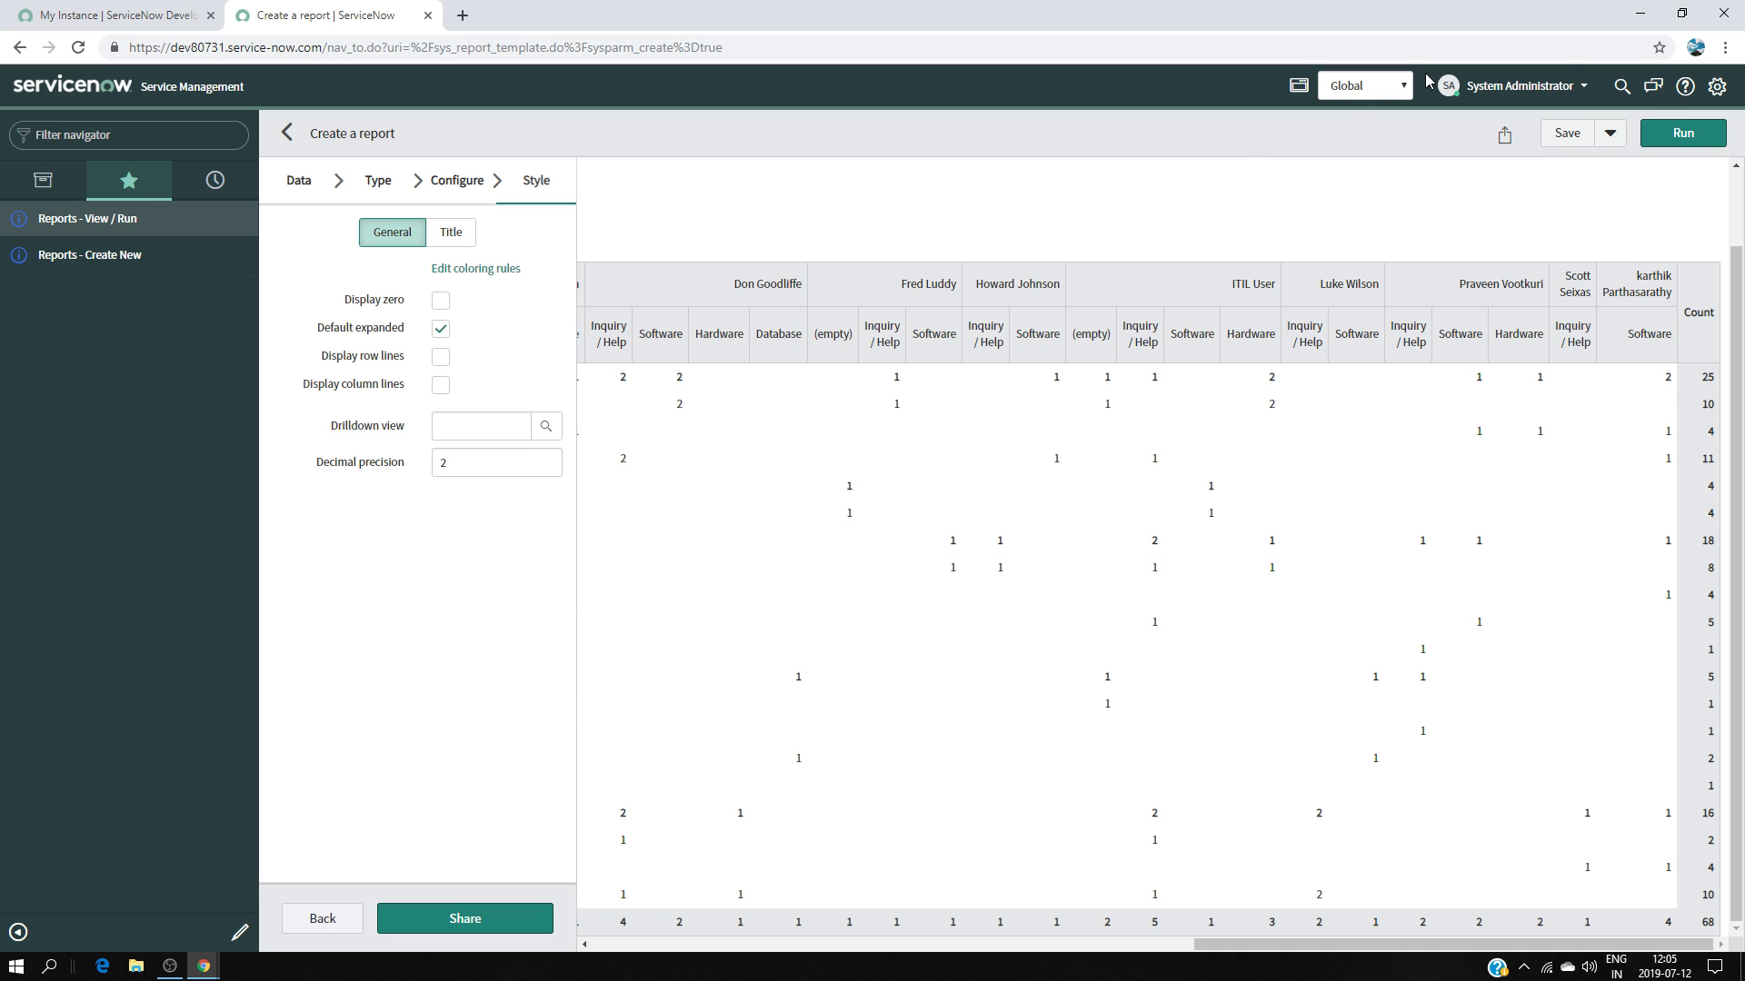
left_click(1563, 141)
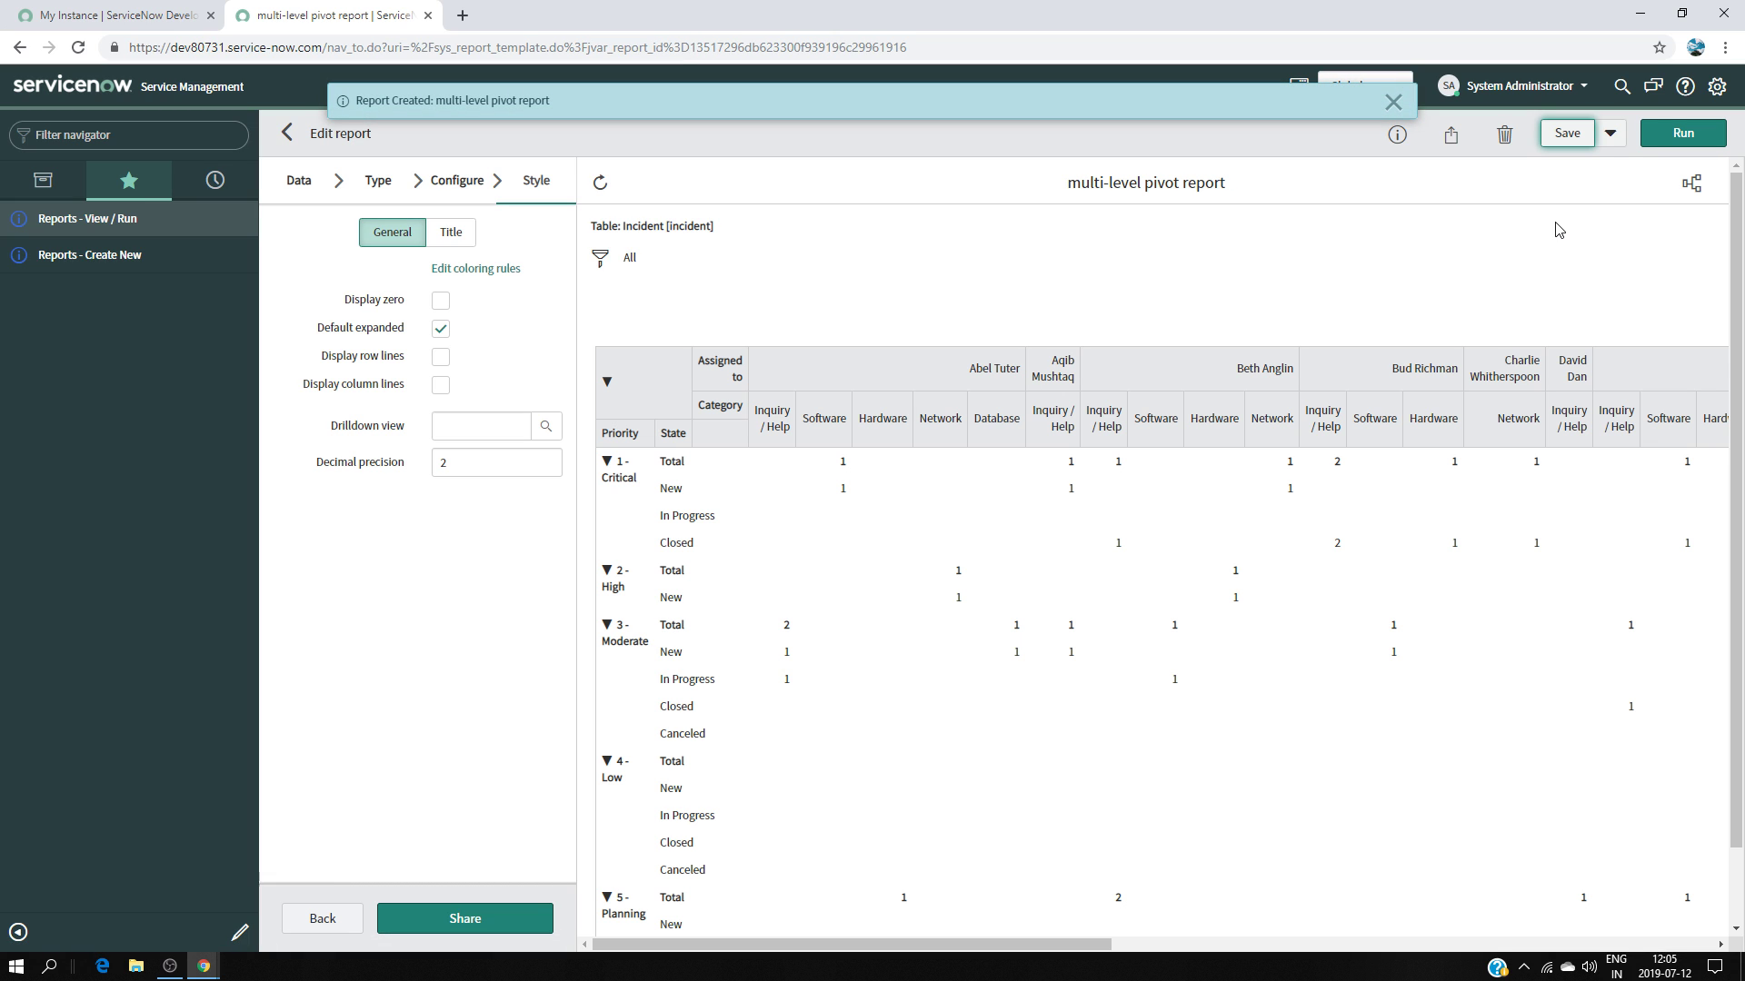
Publish the report from Sharing and return to the My reports list.
left_click(1451, 135)
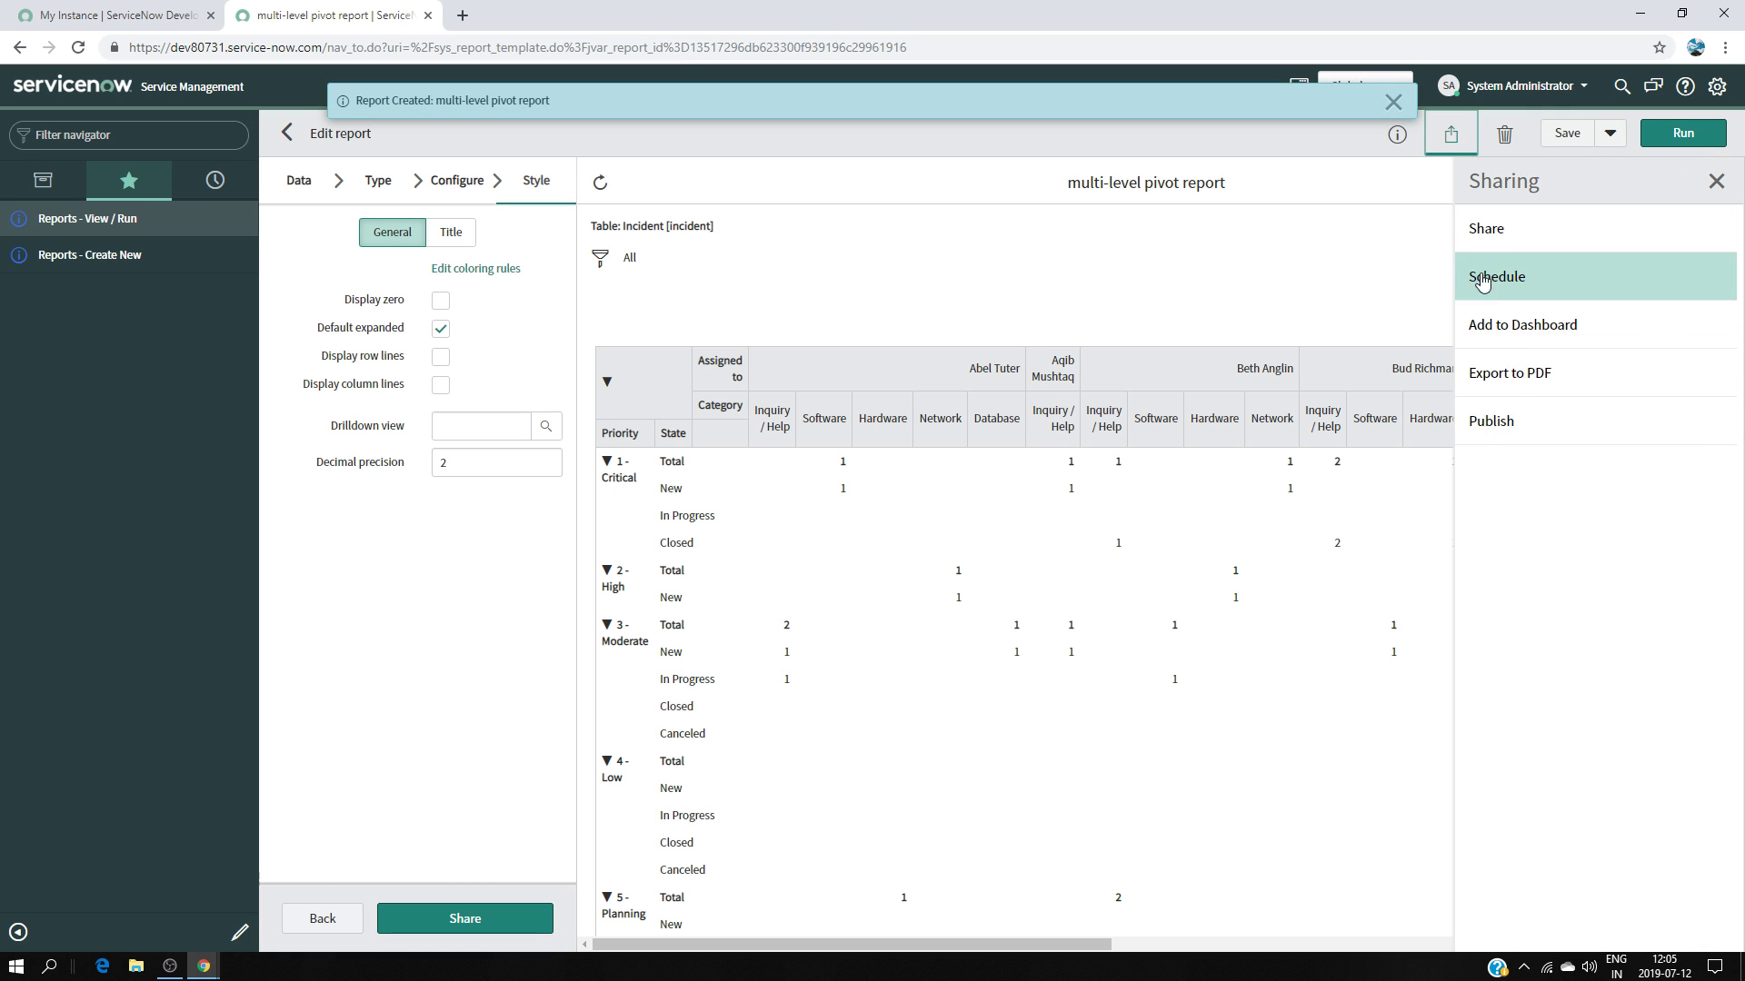
left_click(1517, 431)
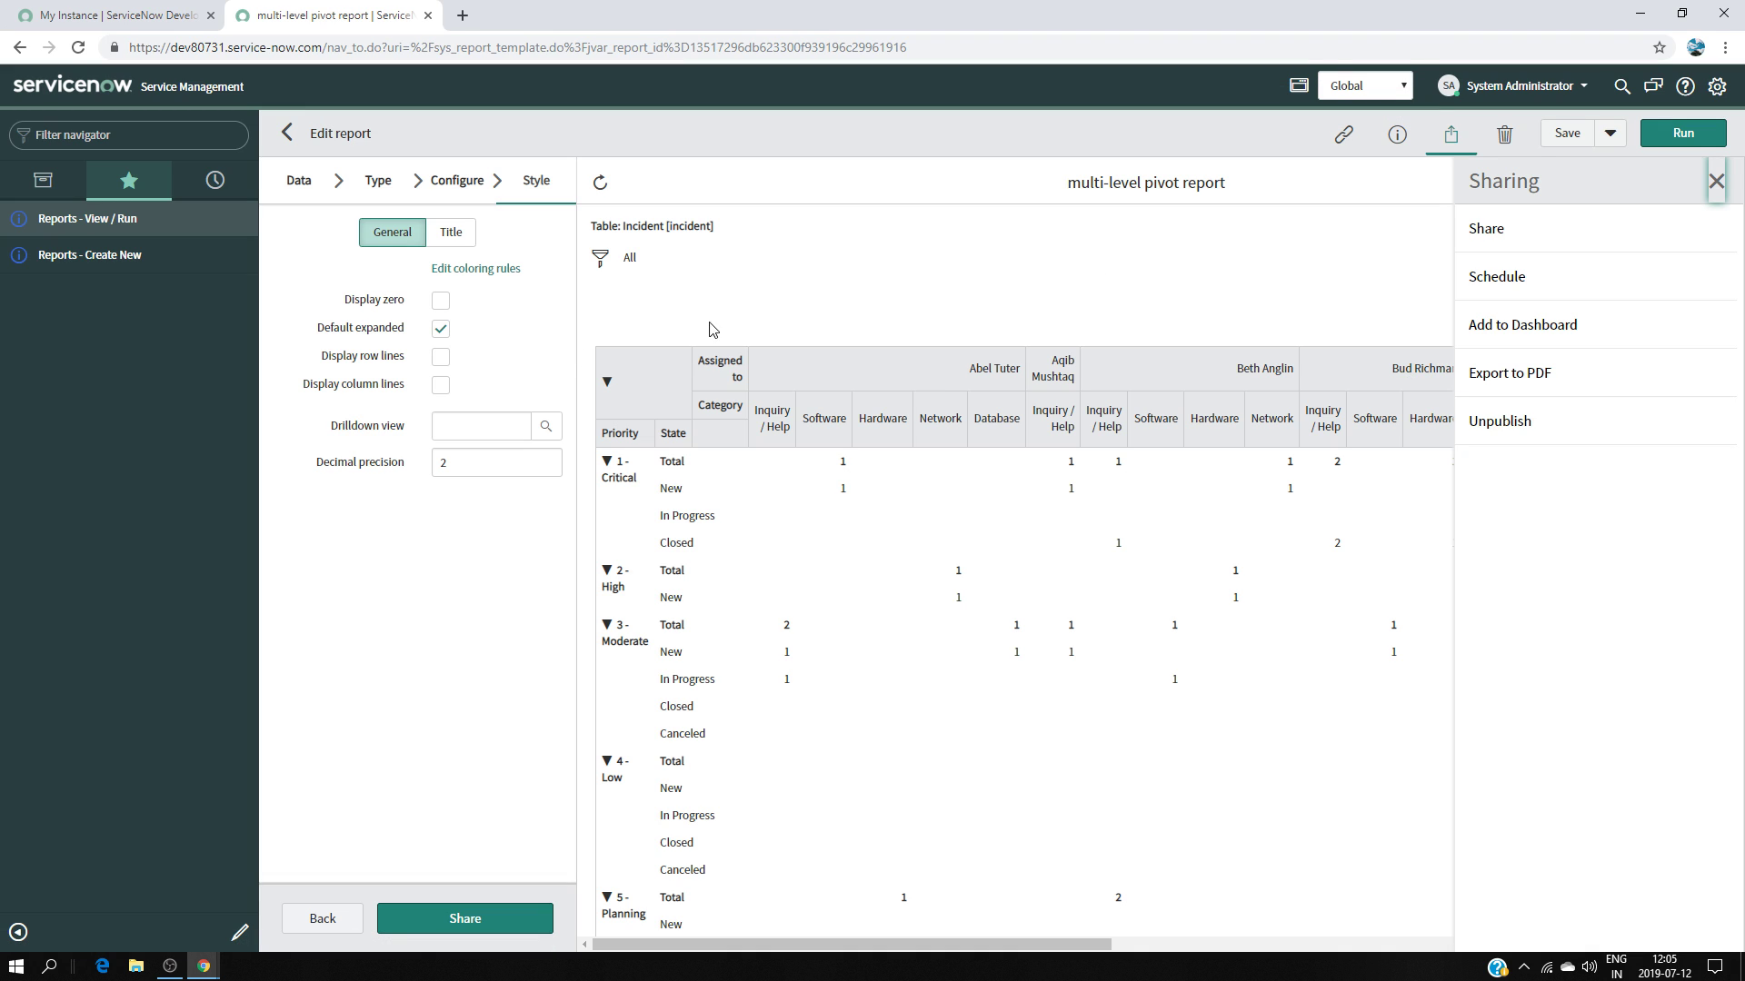
left_click(102, 227)
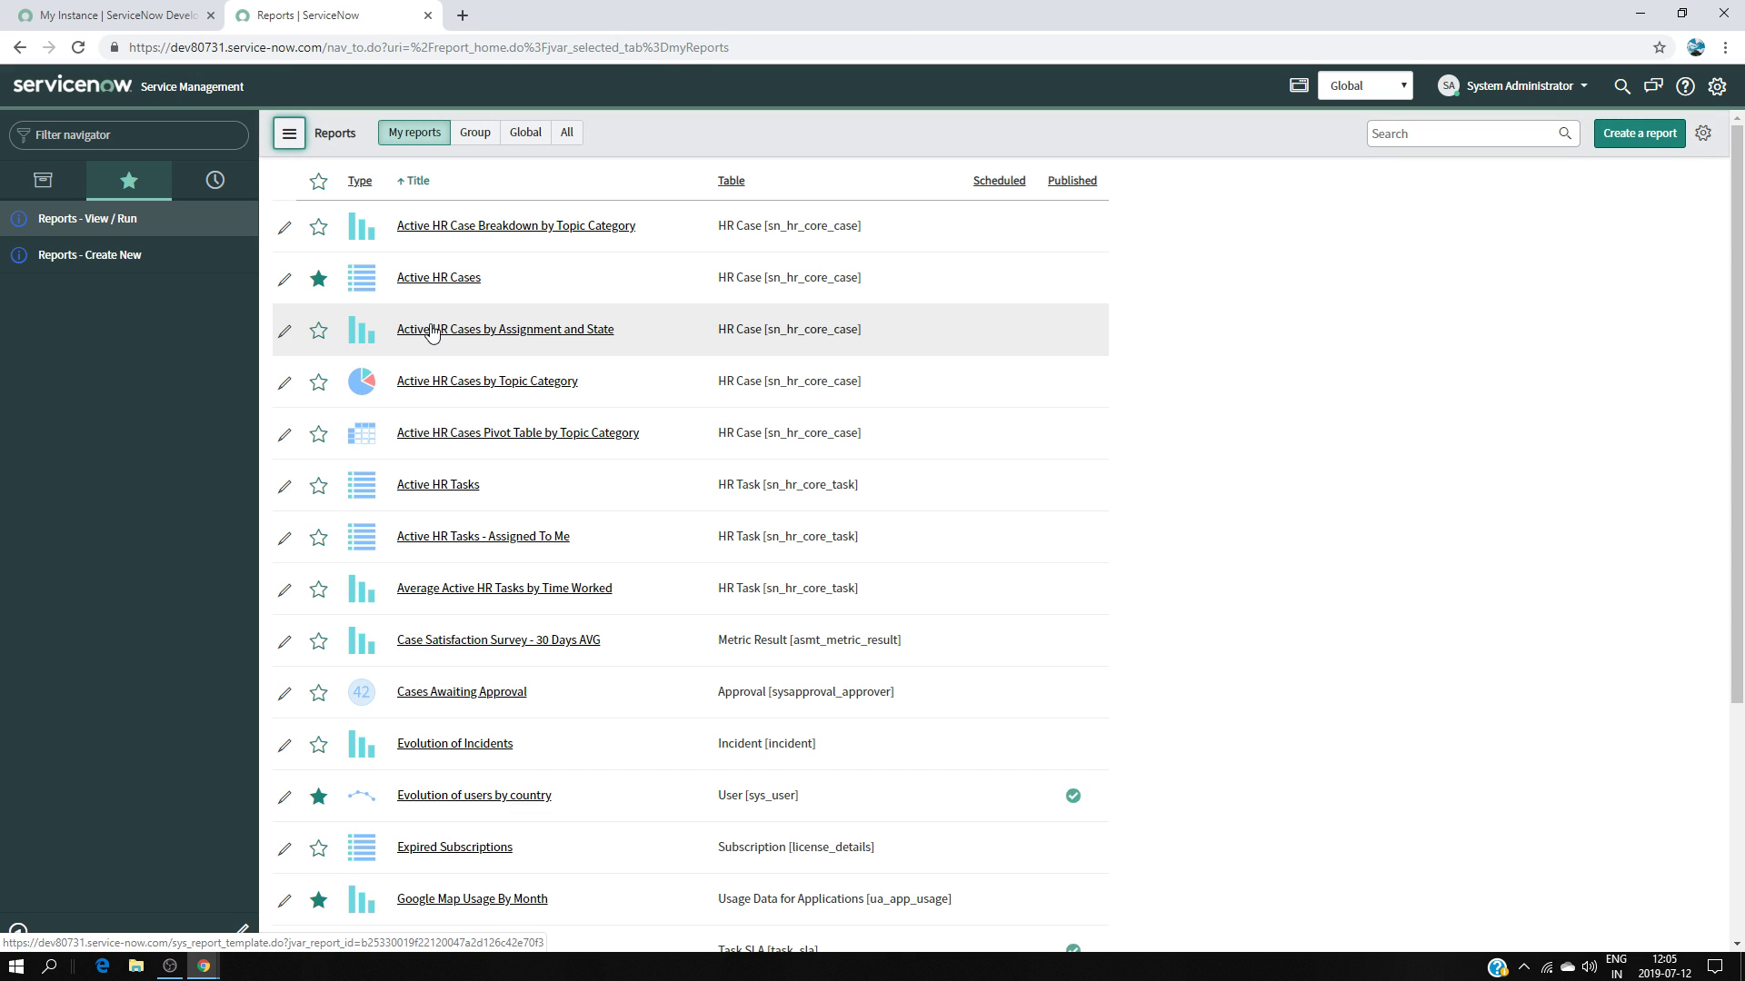
Filter the reports list to 'multi-level pivot report' and star it as a favourite.
left_click(1453, 140)
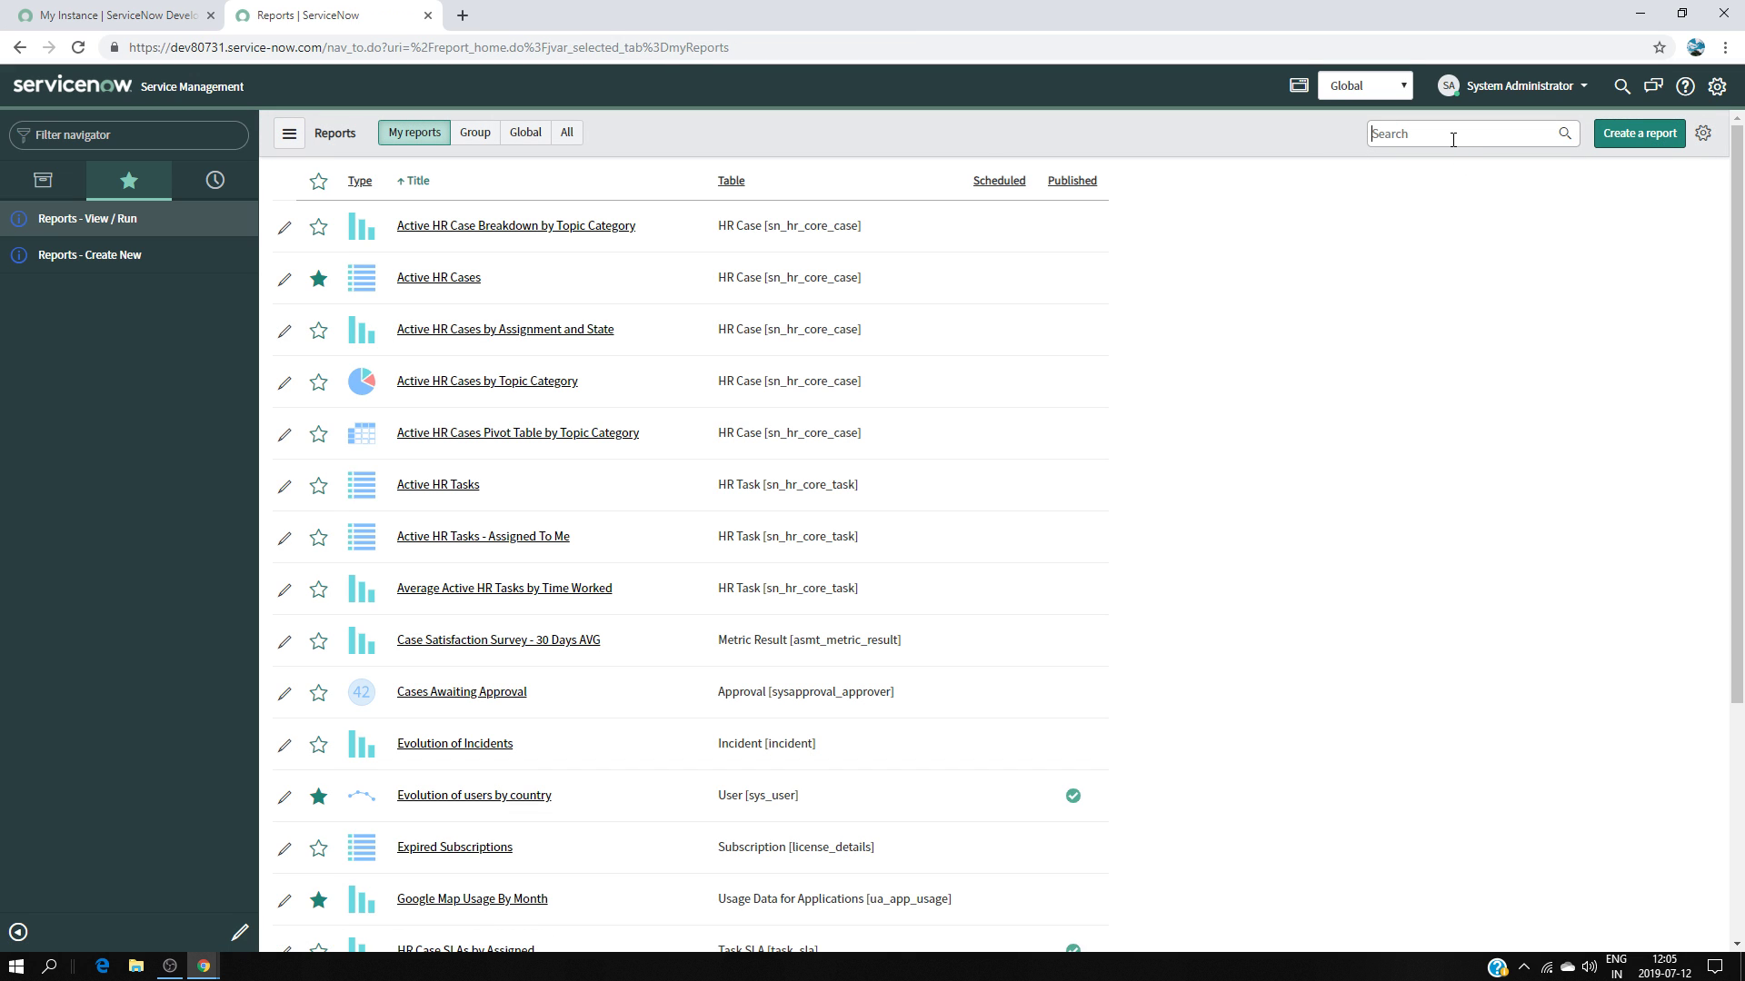
type("m")
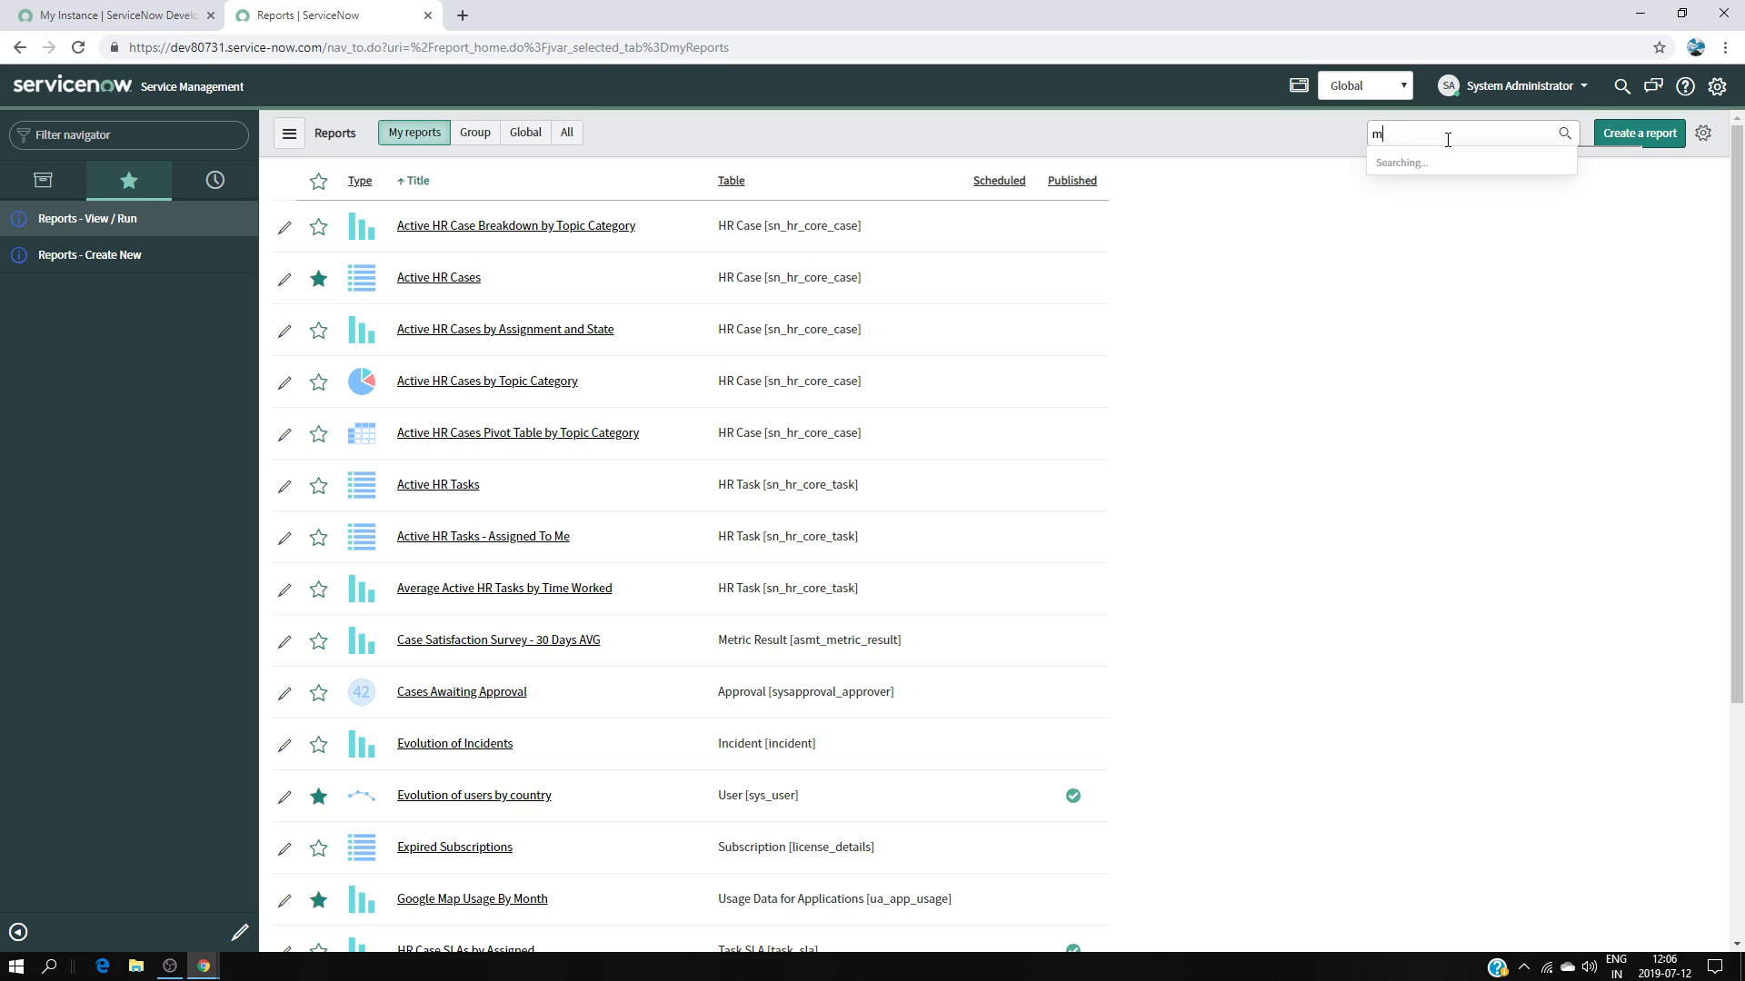
left_click(1450, 252)
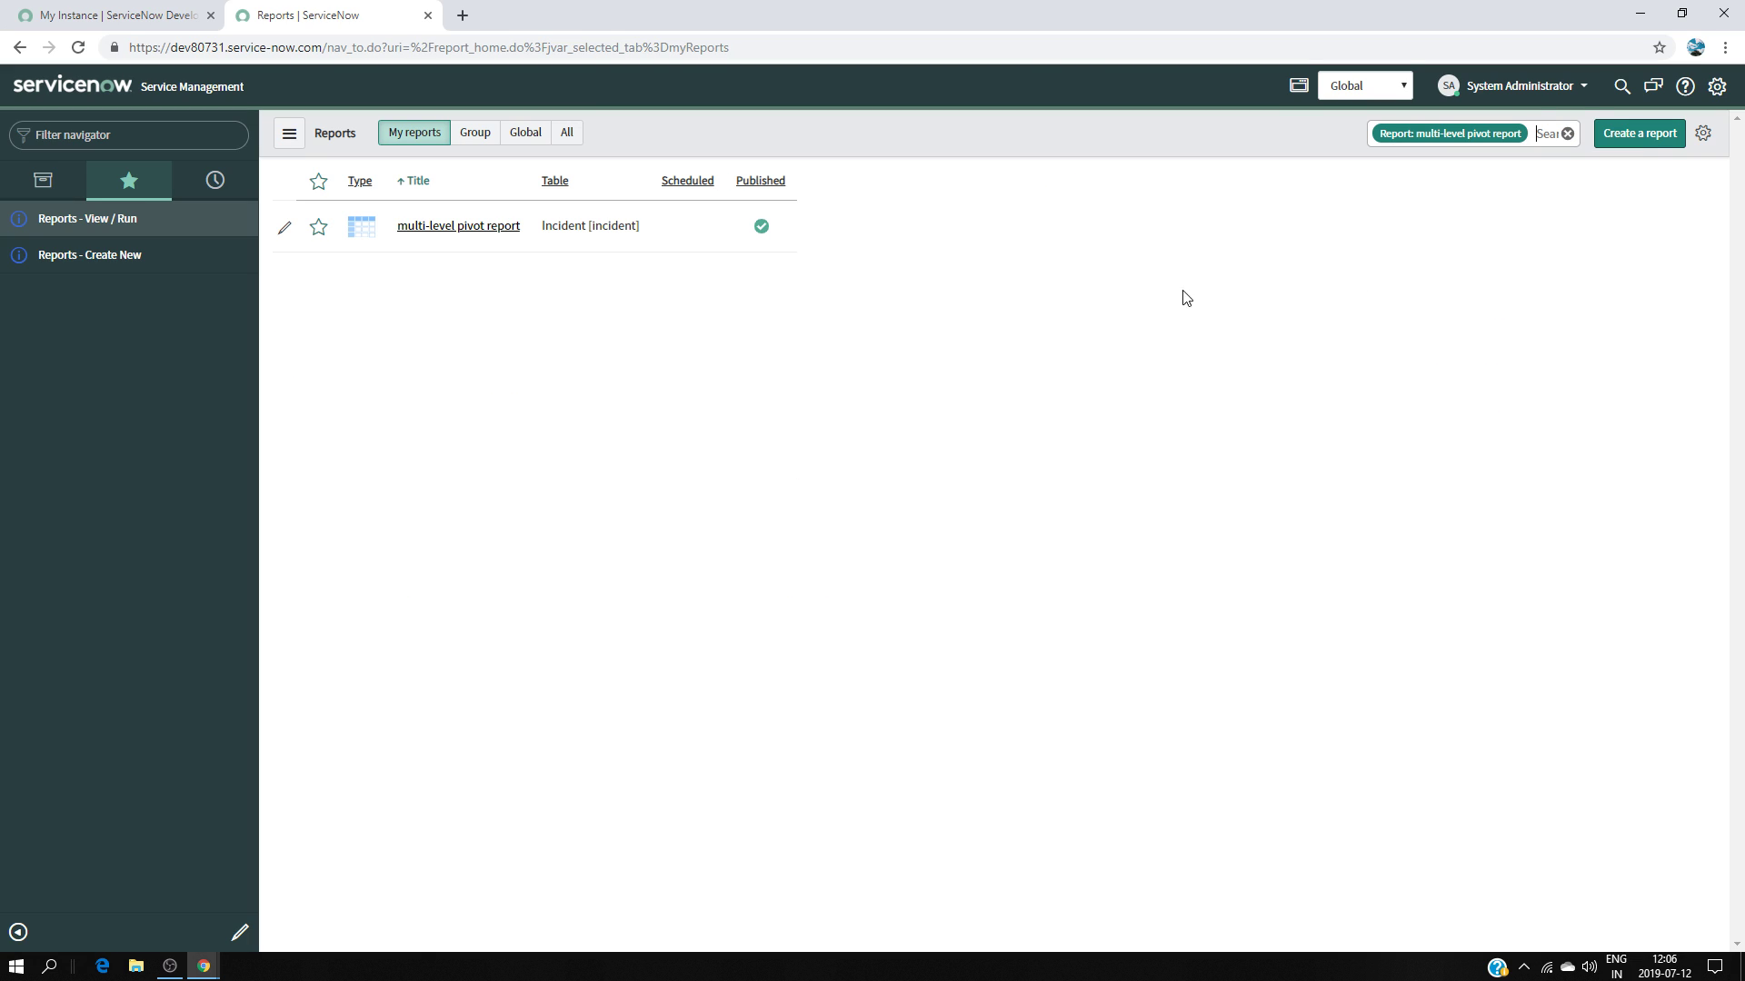
left_click(318, 227)
From the home page, add a new blank homepage.
left_click(83, 97)
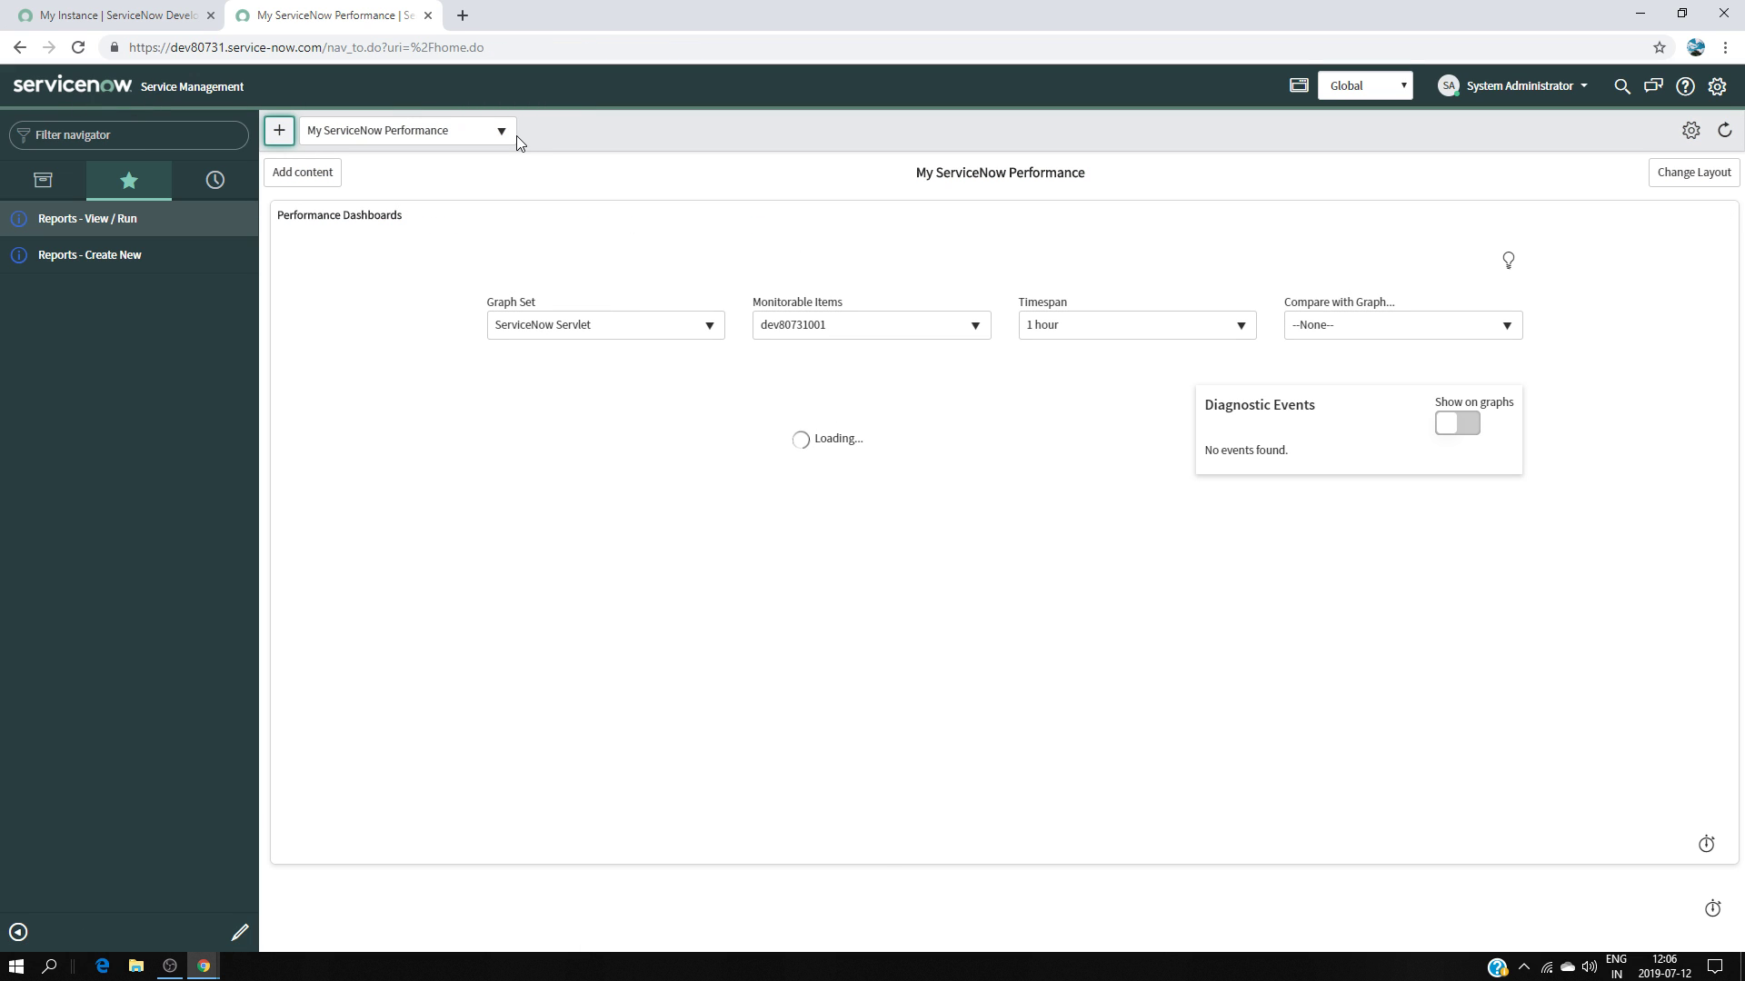
left_click(511, 132)
scroll(421, 269, "down", 1)
left_click(569, 112)
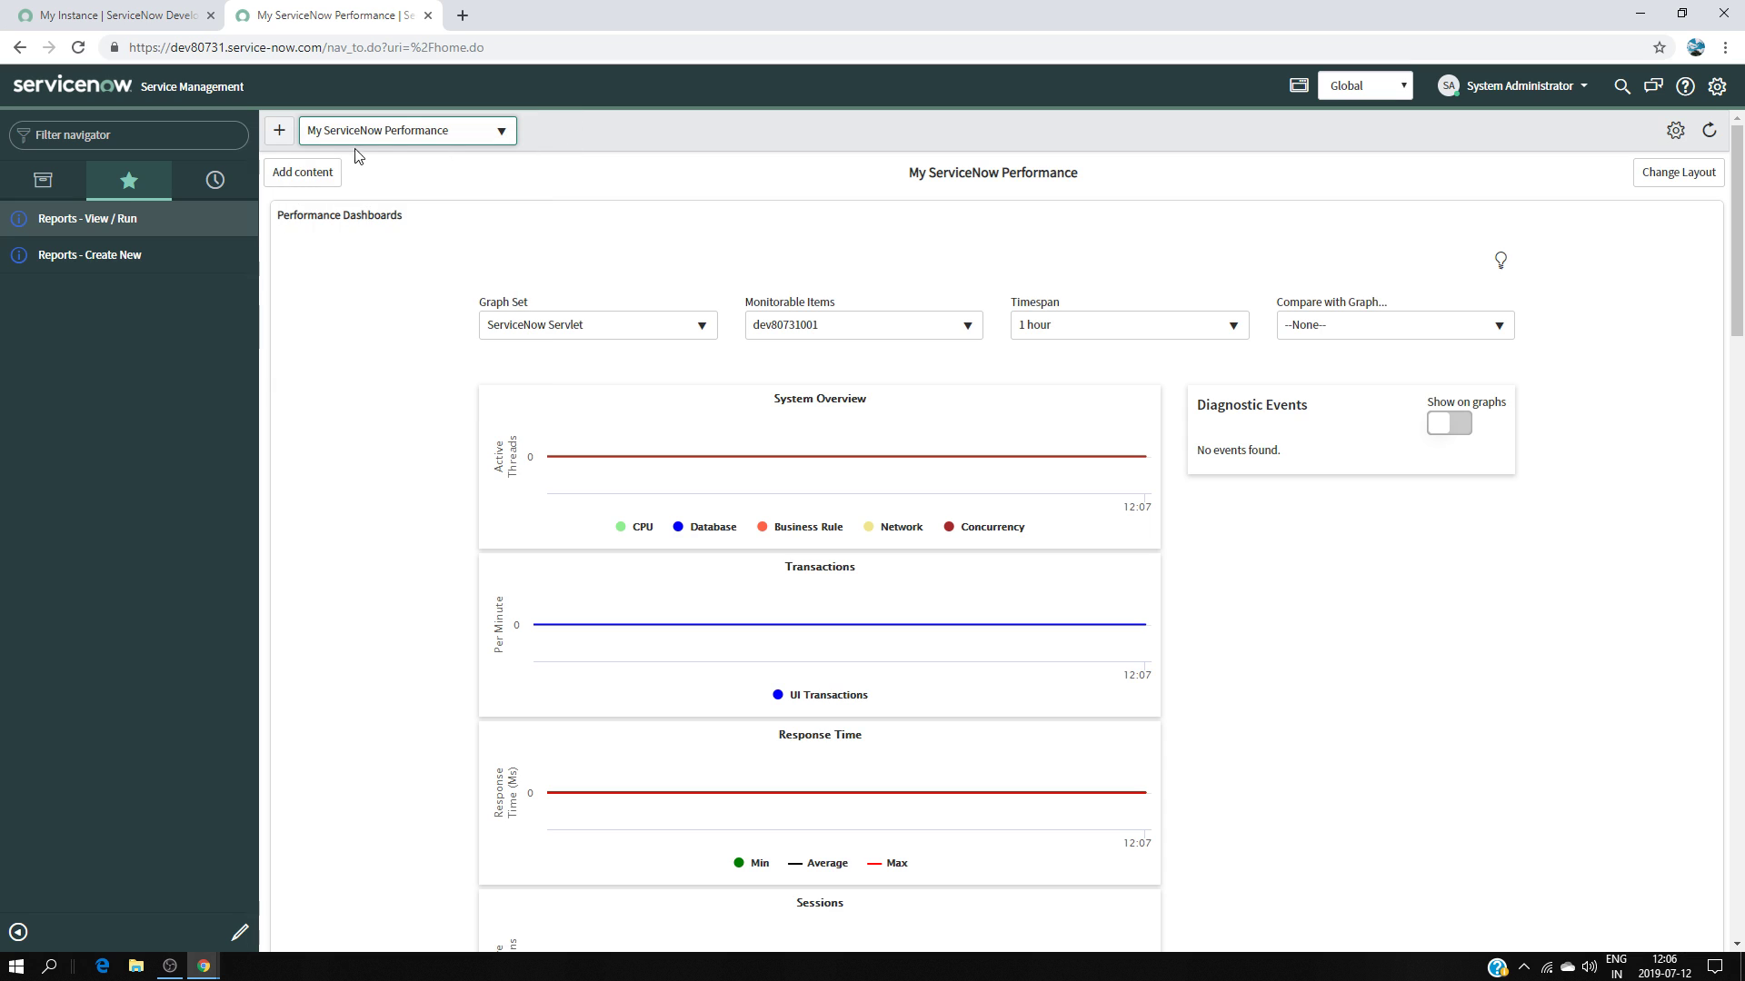
left_click(281, 136)
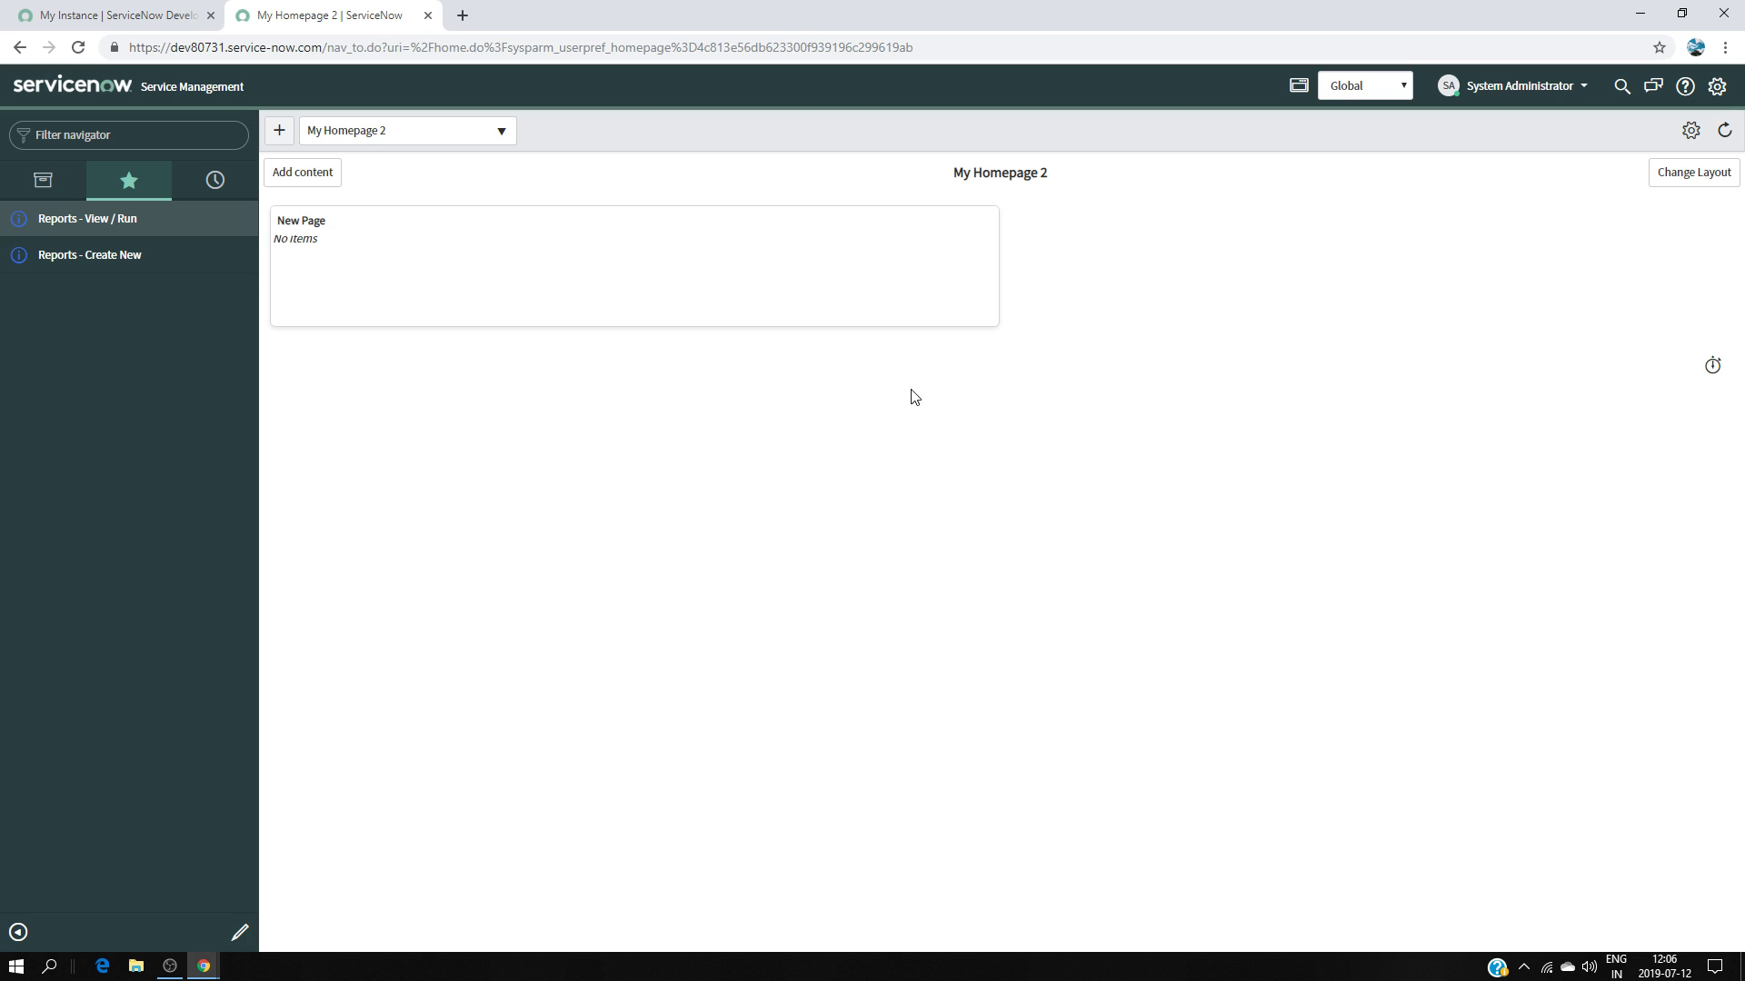
Title the new page 'Multi-level Pivot Table Report', reload, and remove the empty New Page widget.
left_click(1051, 174)
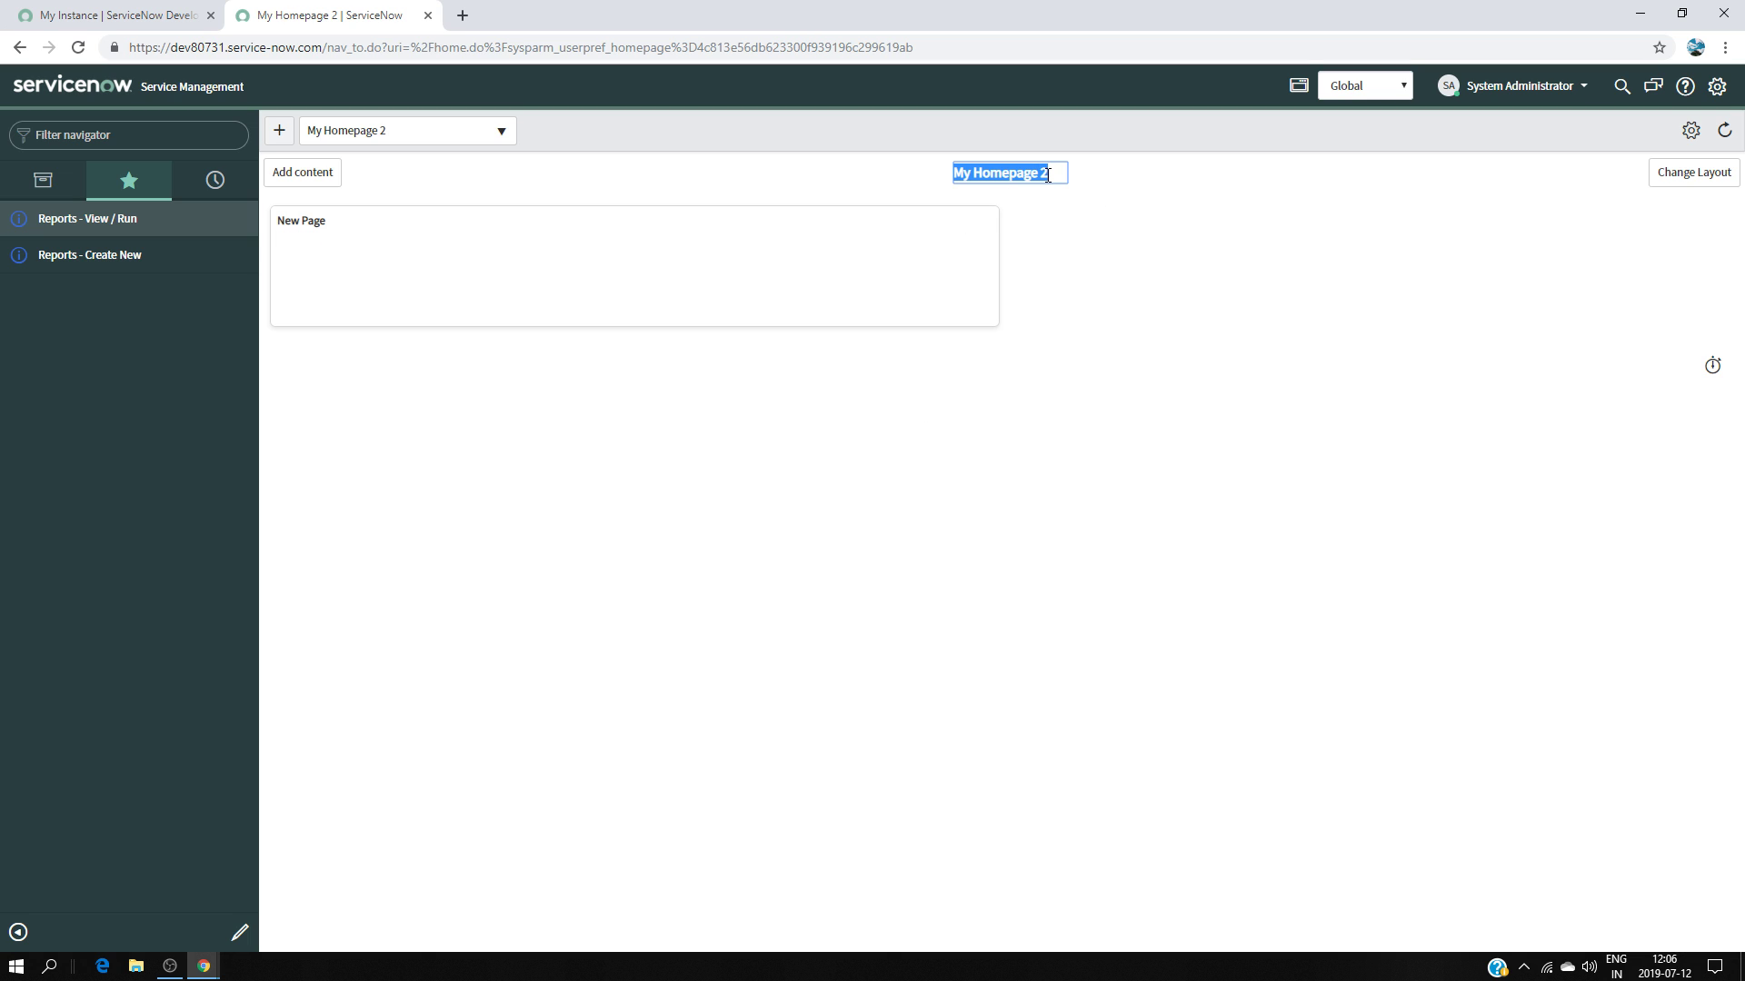
key("BackSpace")
type("m")
key("BackSpace")
type("M")
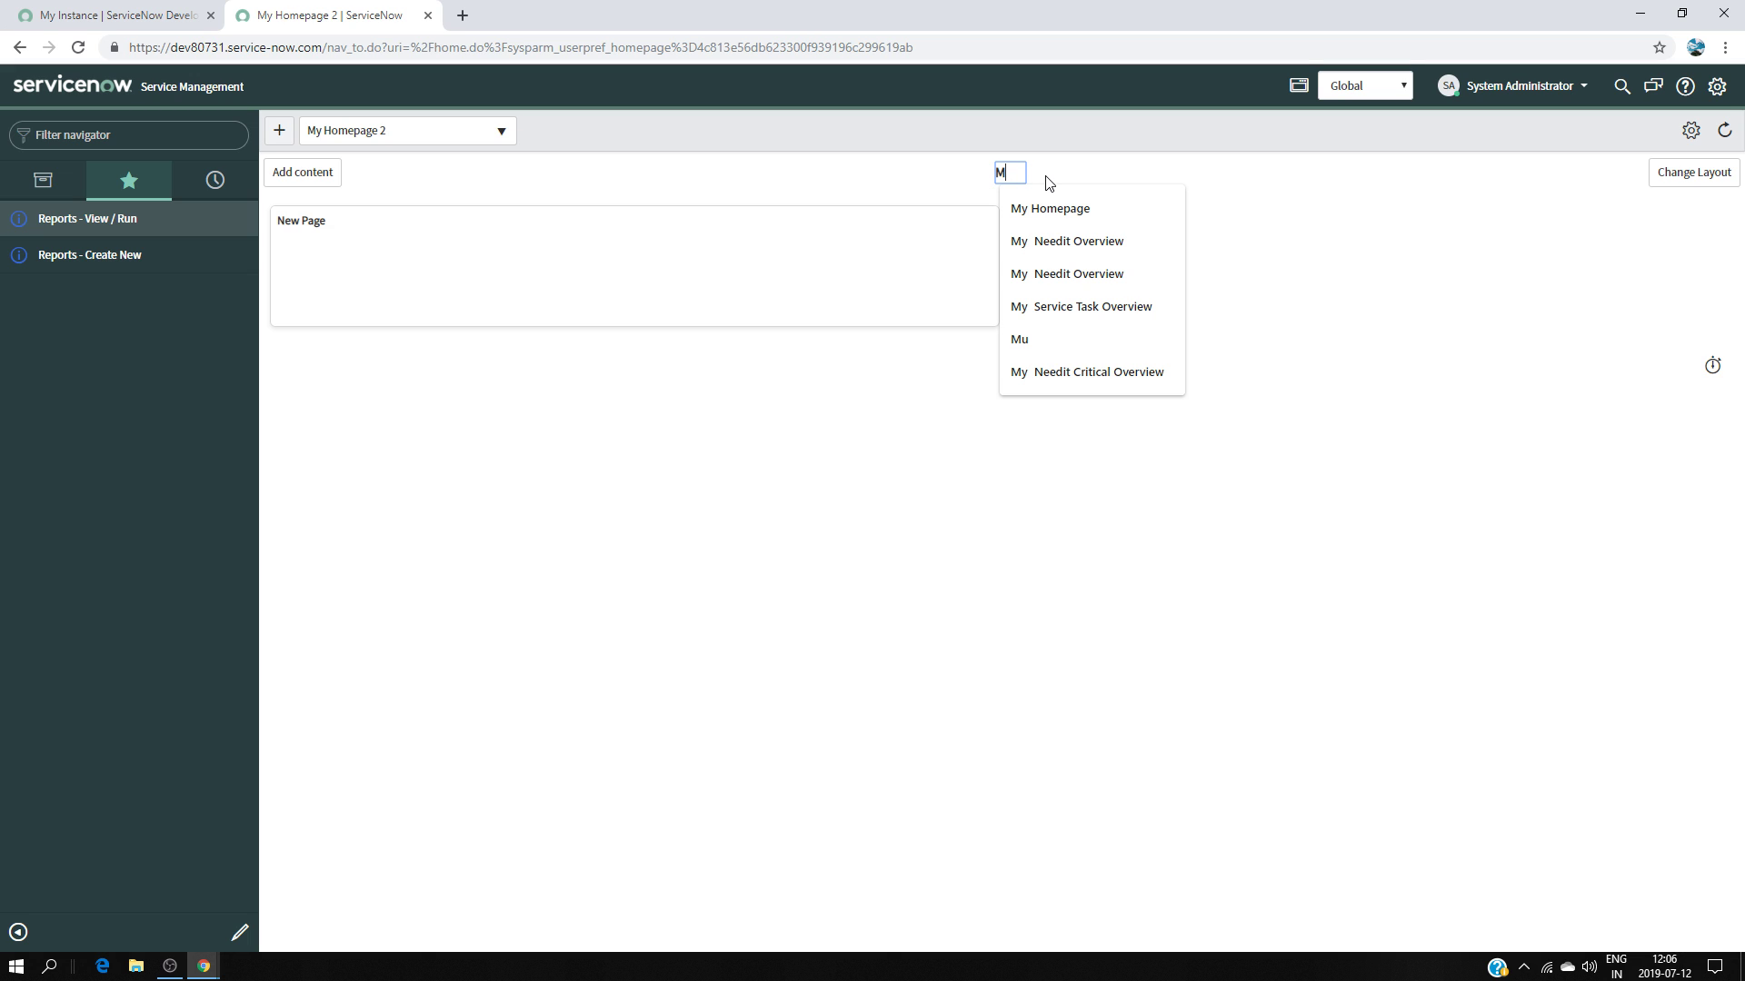
type("U")
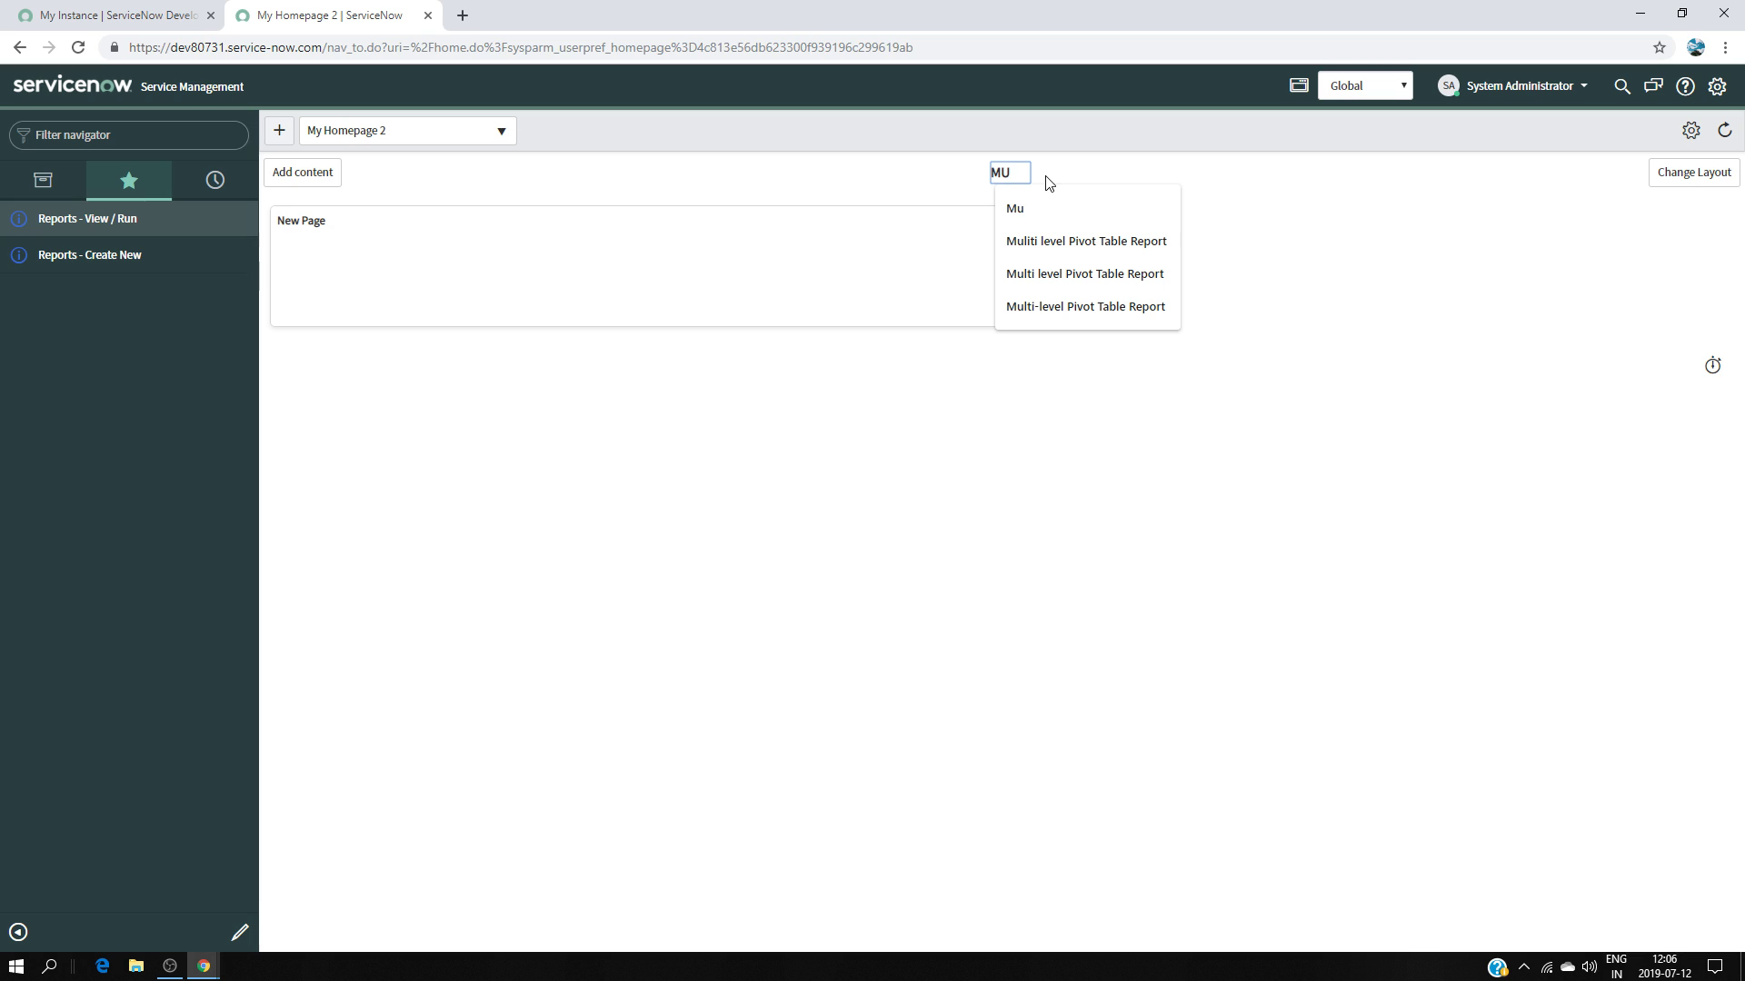
key("BackSpace")
type("ulti-")
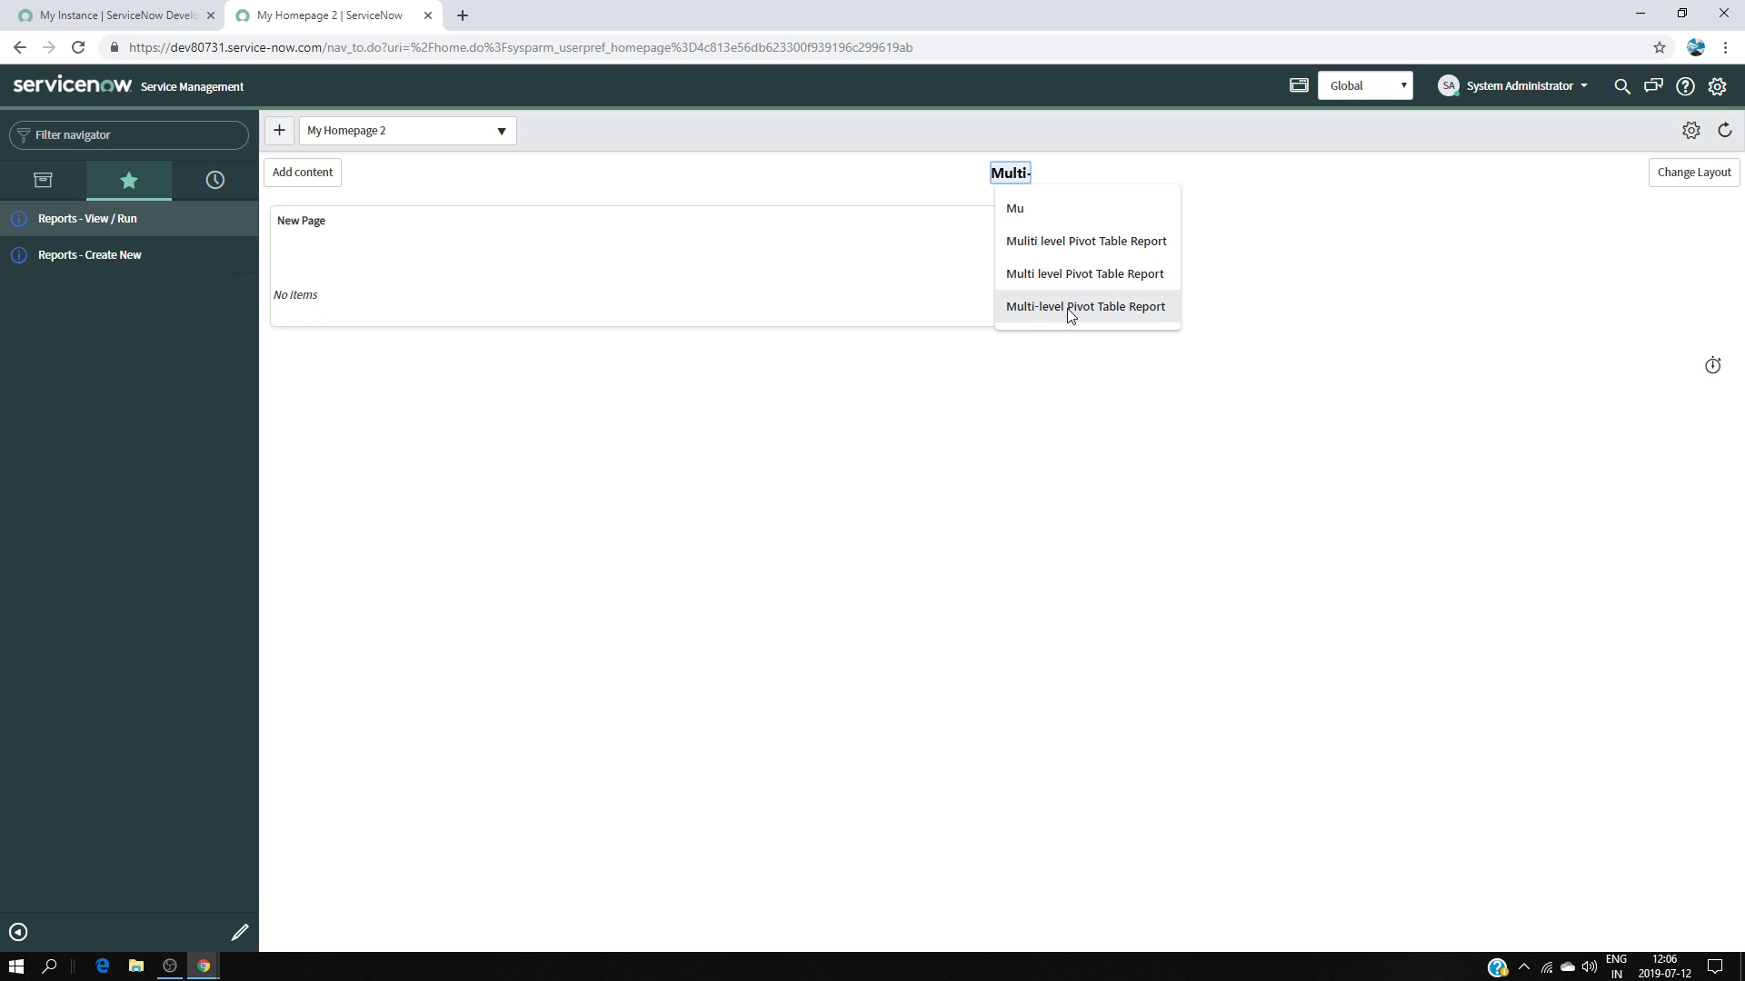
left_click(1071, 314)
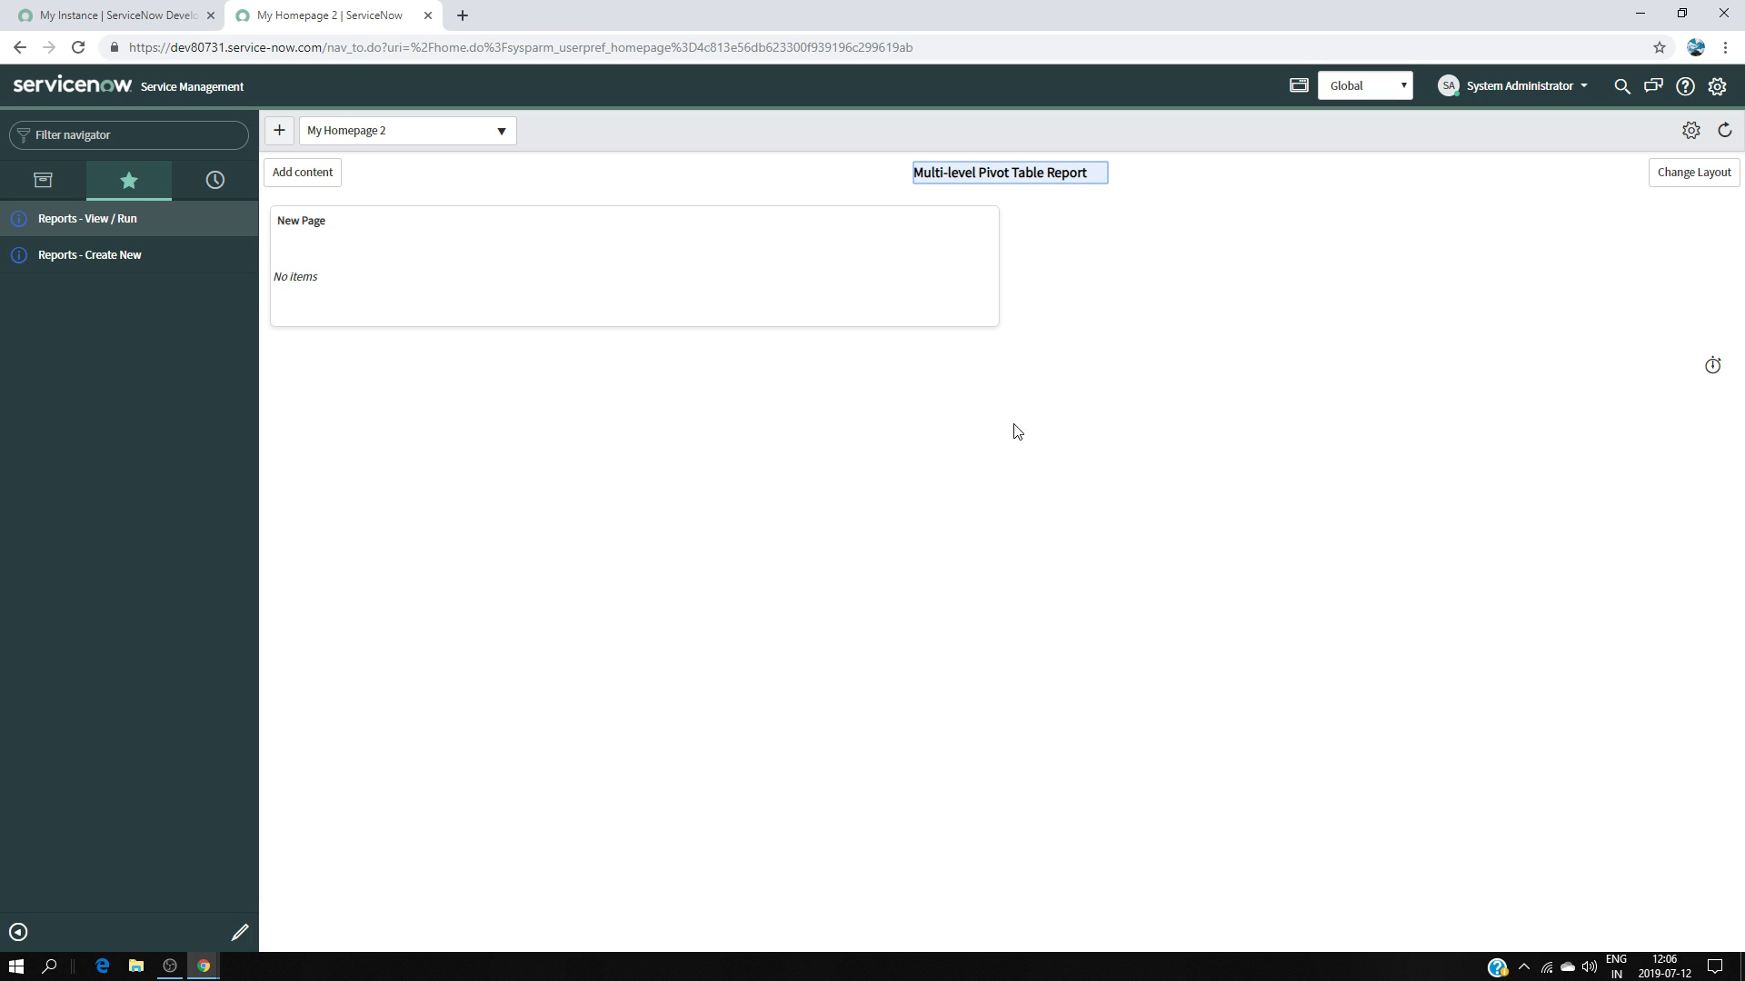
left_click(1170, 565)
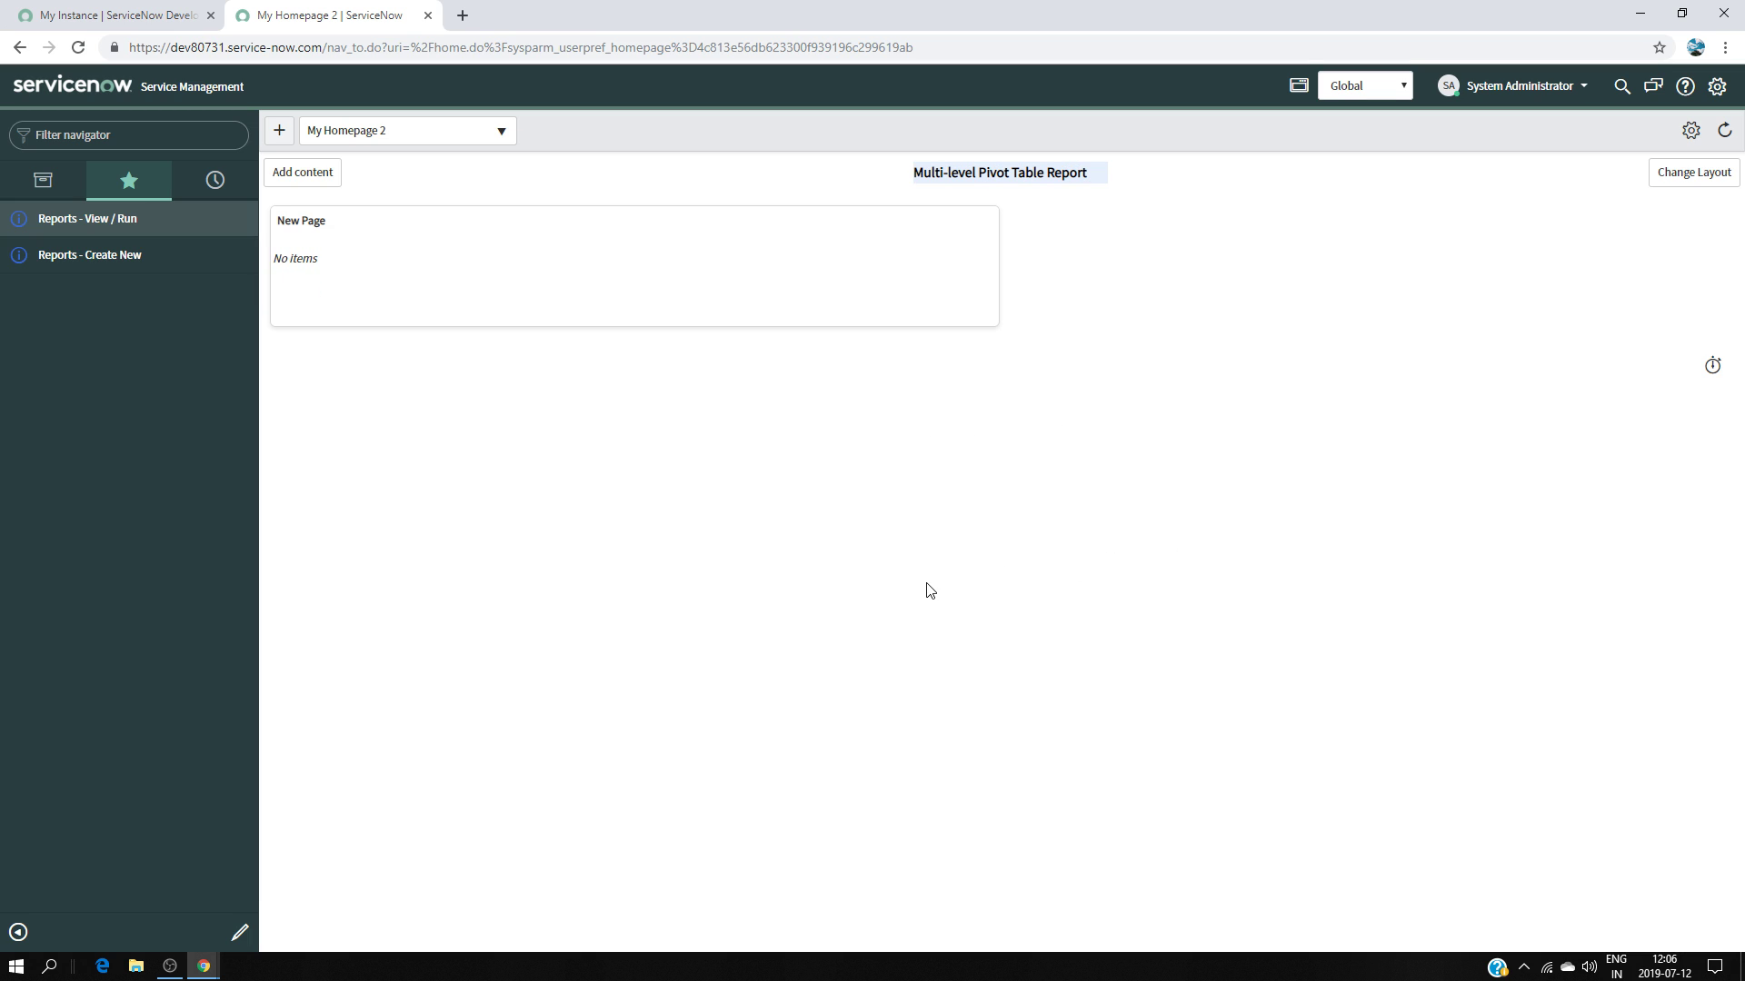
left_click(82, 47)
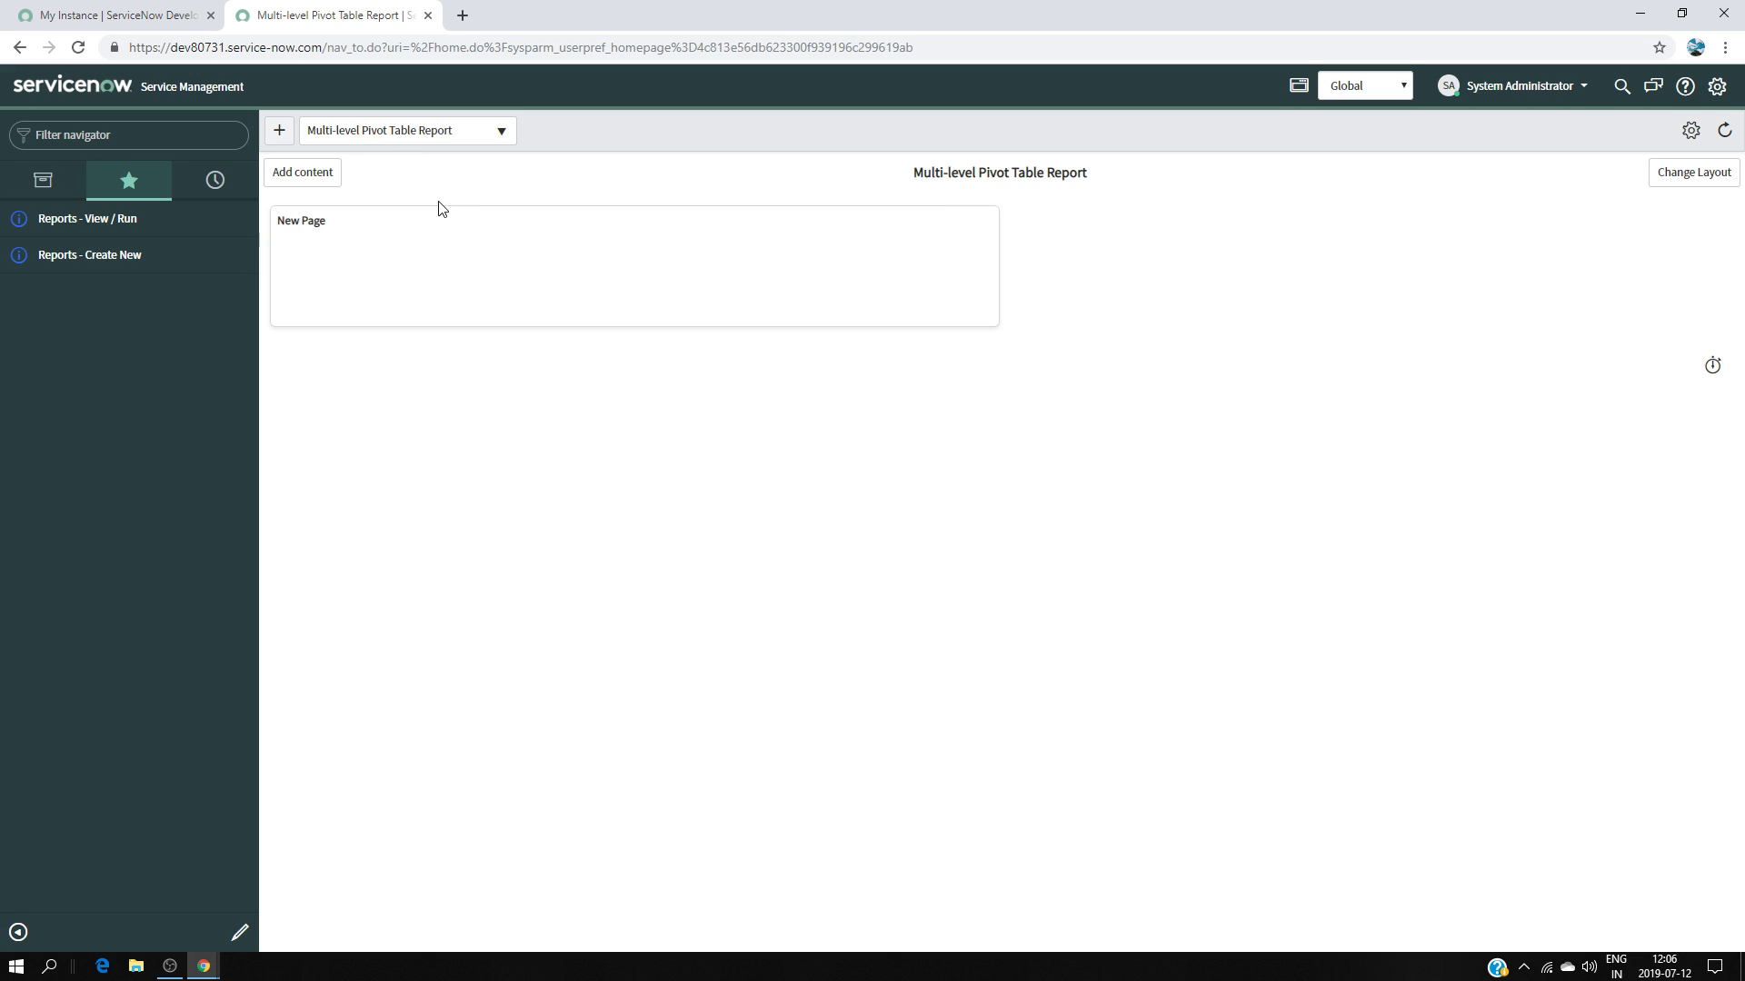
left_click(983, 220)
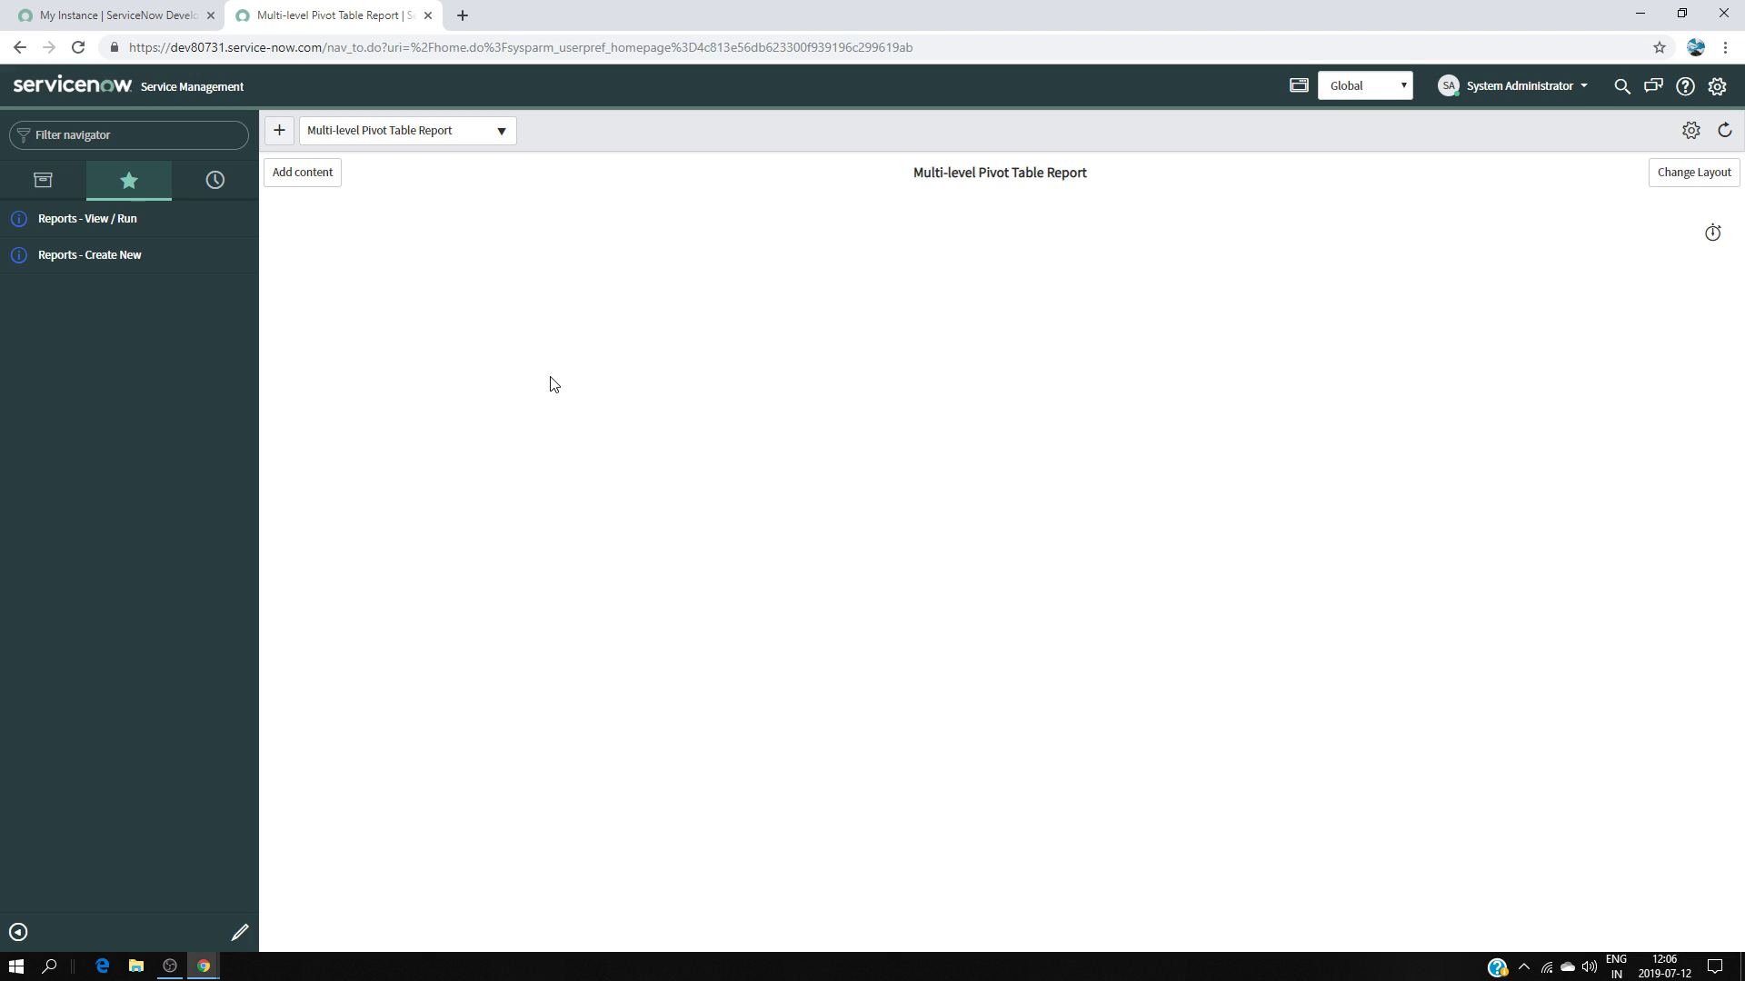
Add the multi-level pivot report from Reports to the top area of the homepage.
left_click(300, 180)
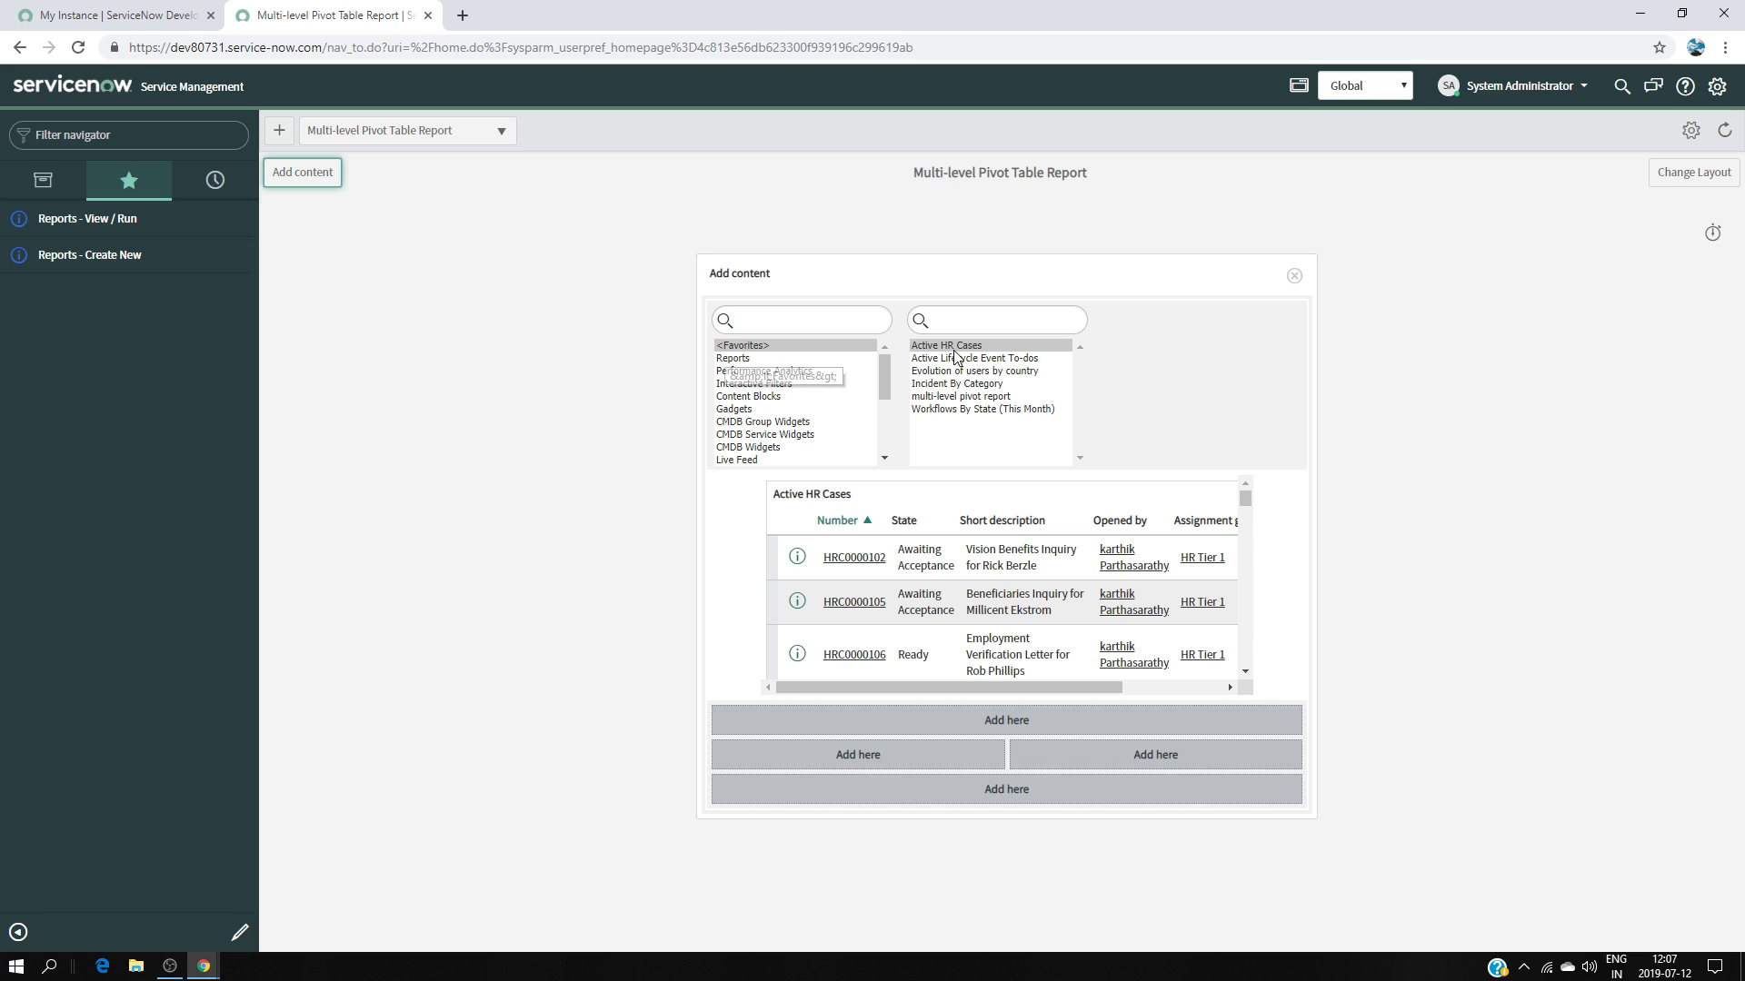
left_click(955, 397)
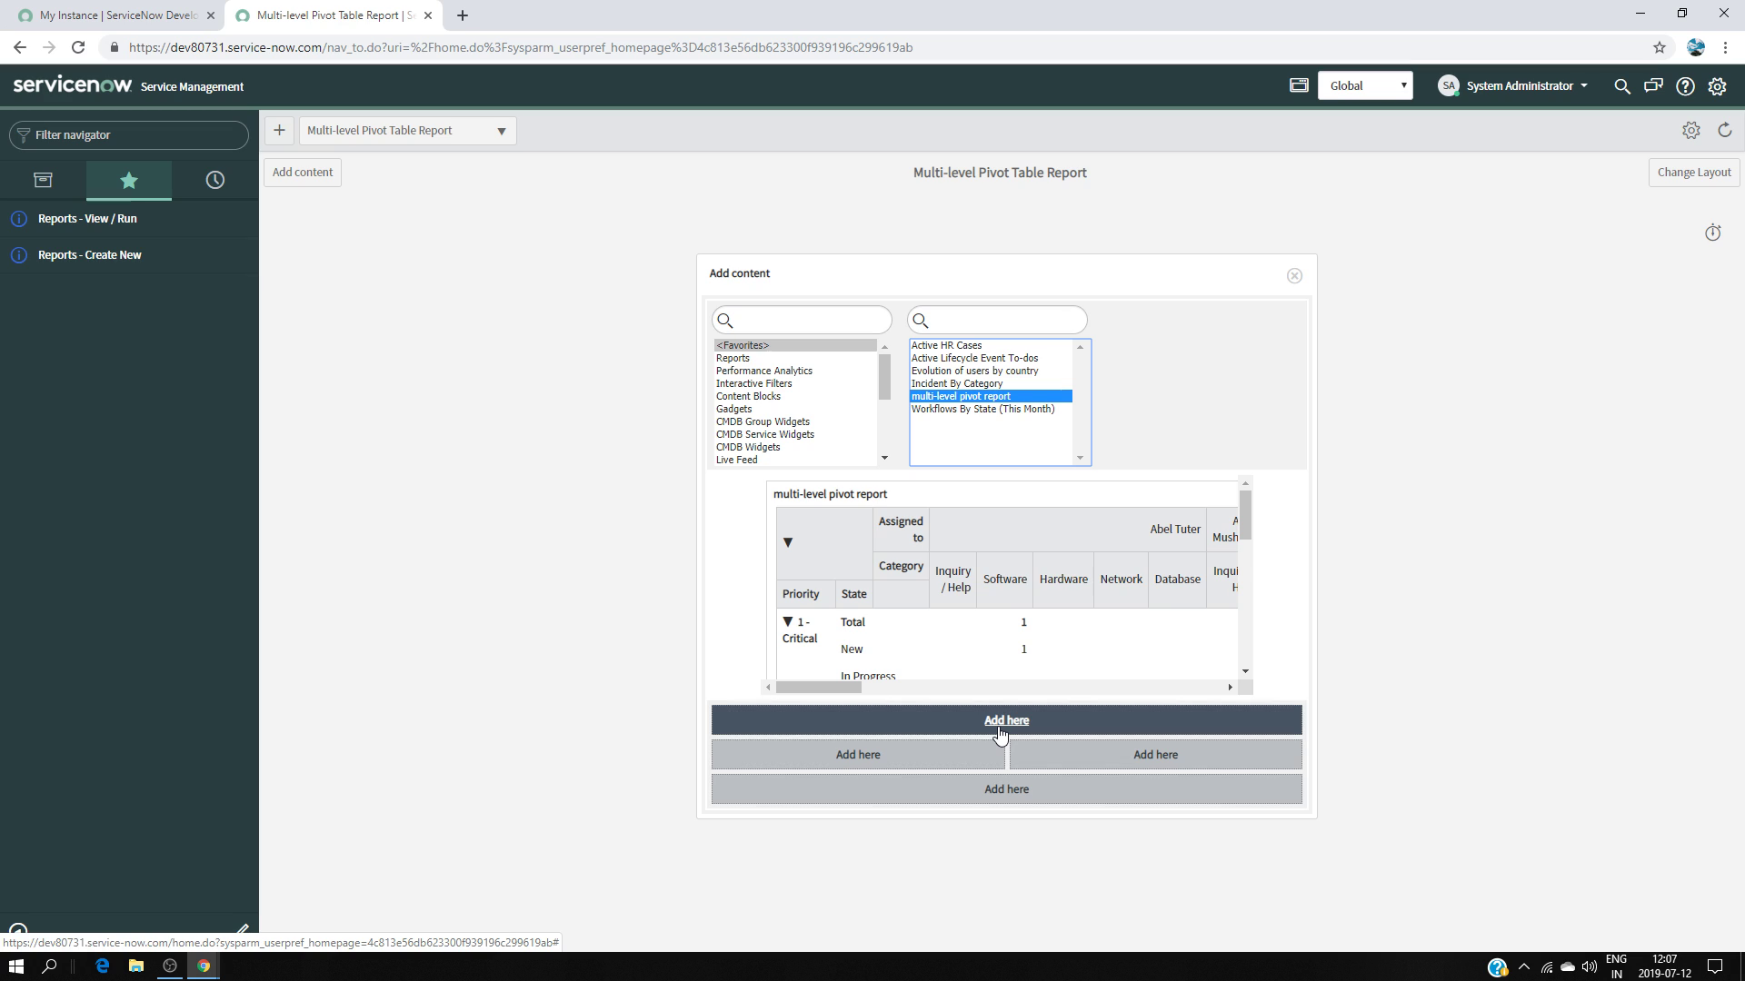
left_click(999, 727)
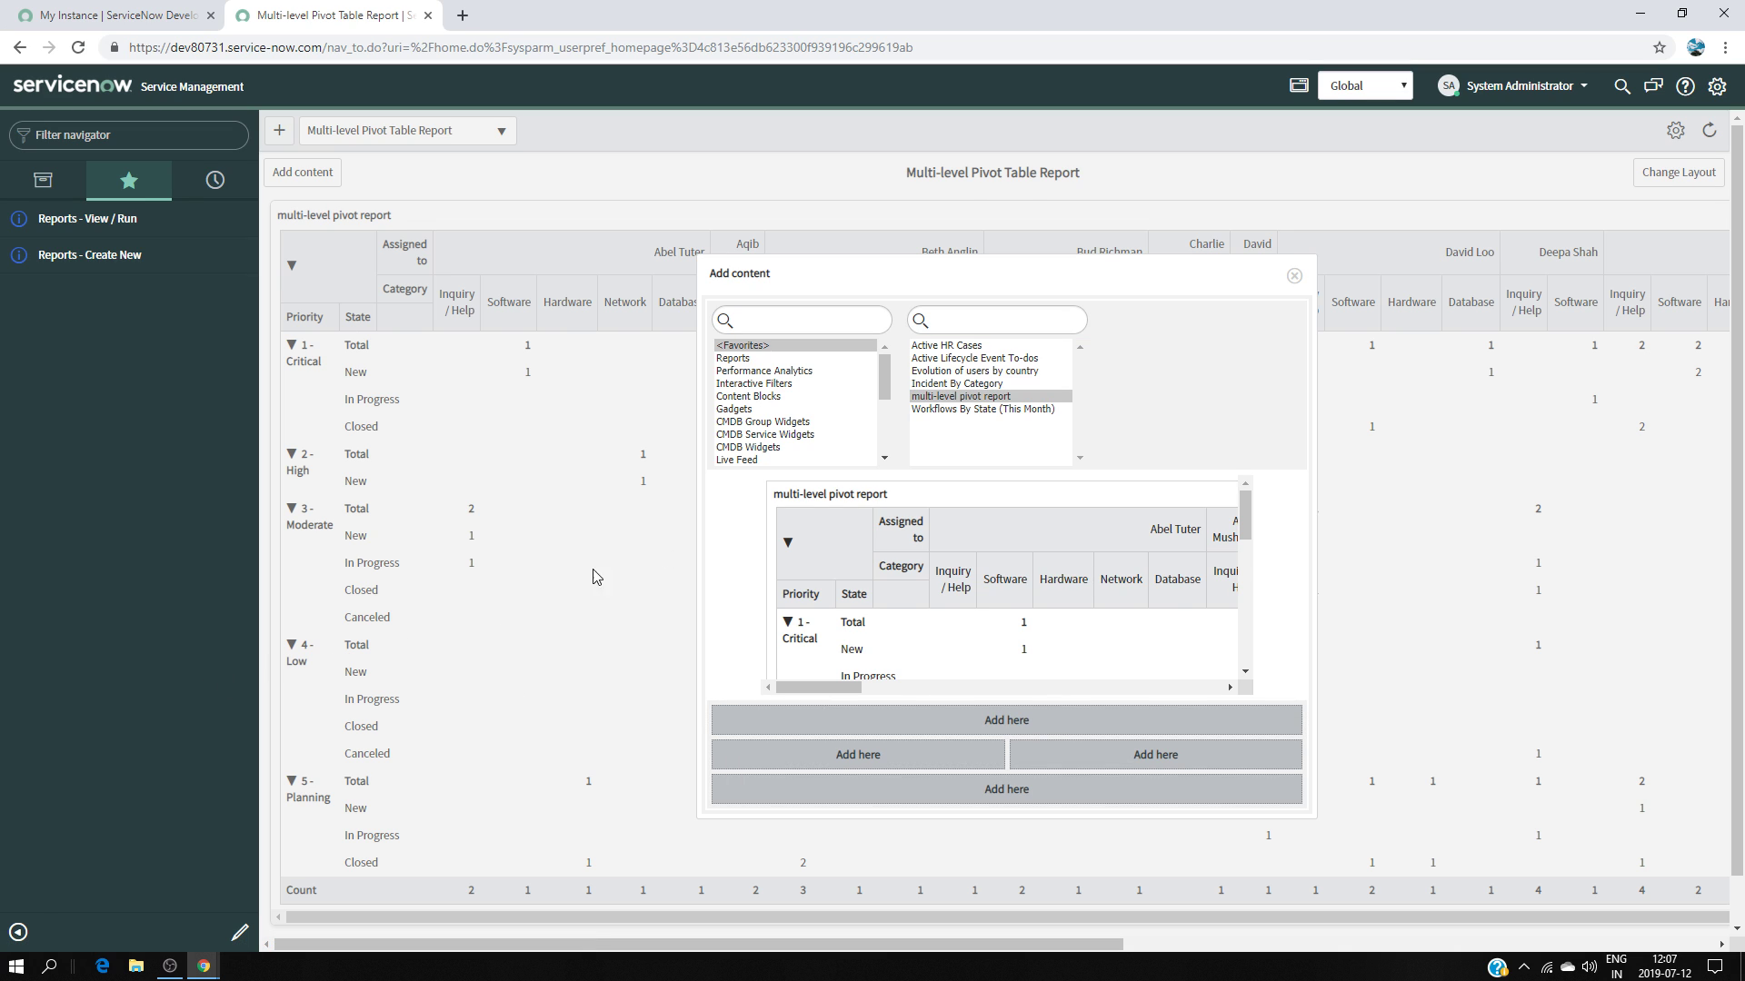
left_click(1293, 277)
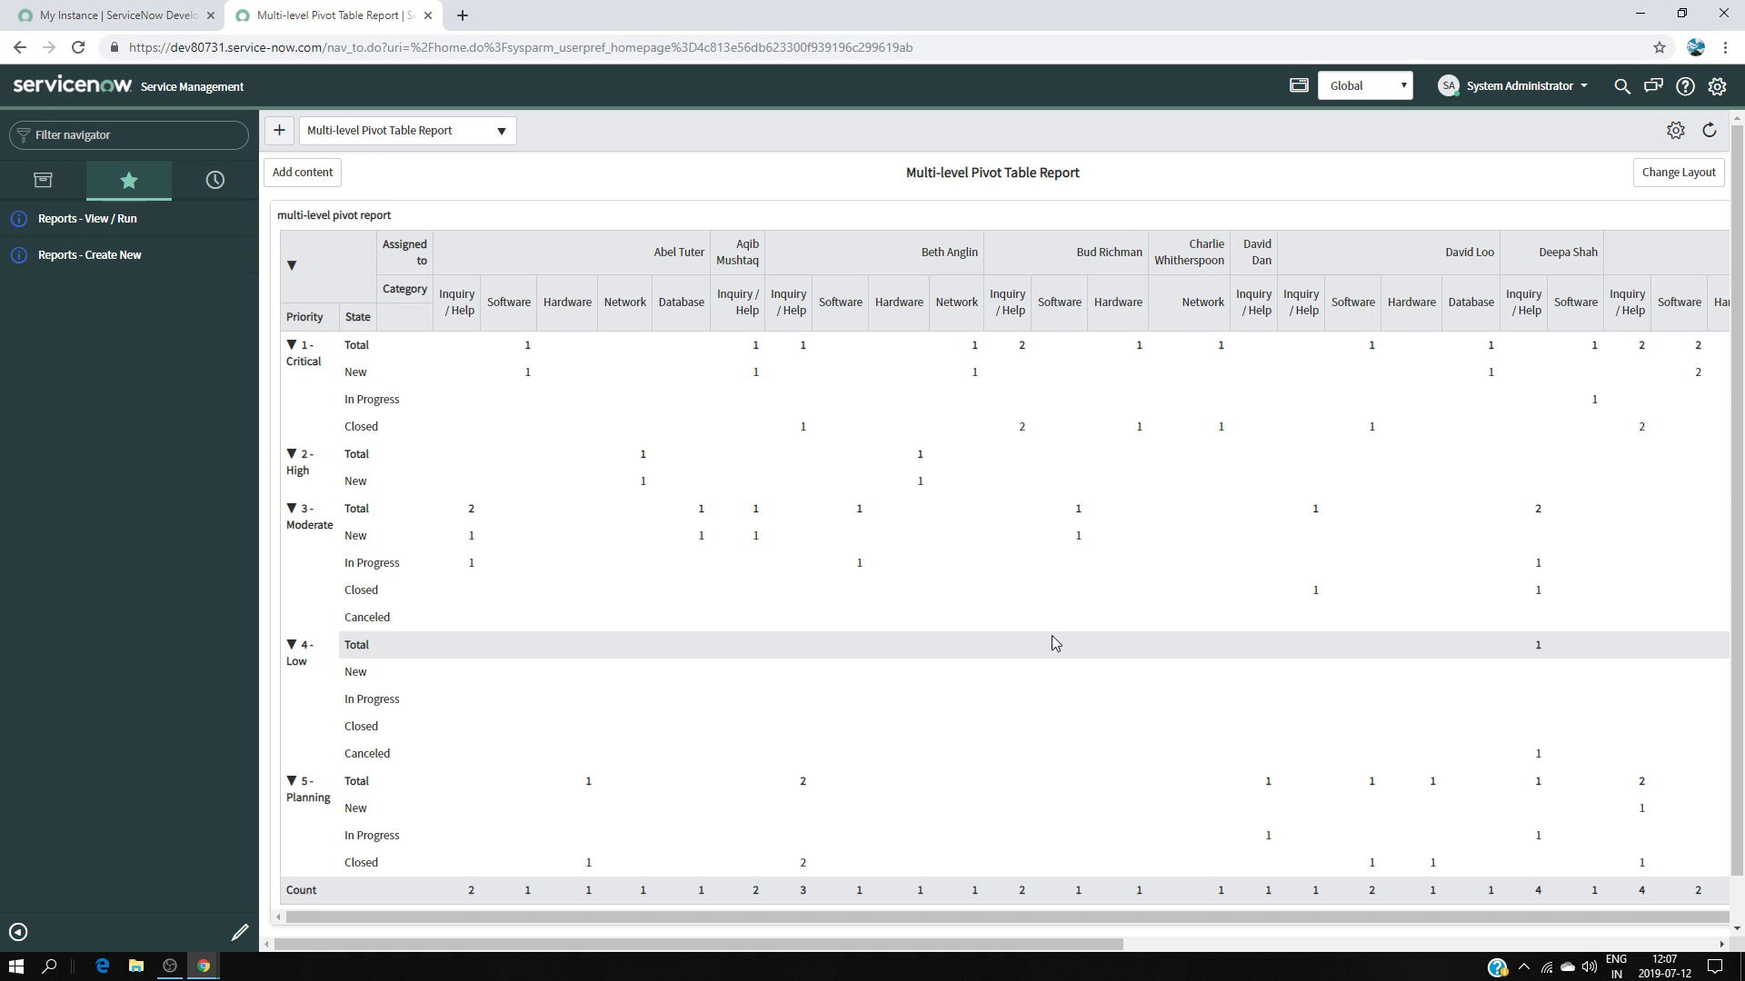
scroll(1045, 649, "down", 1)
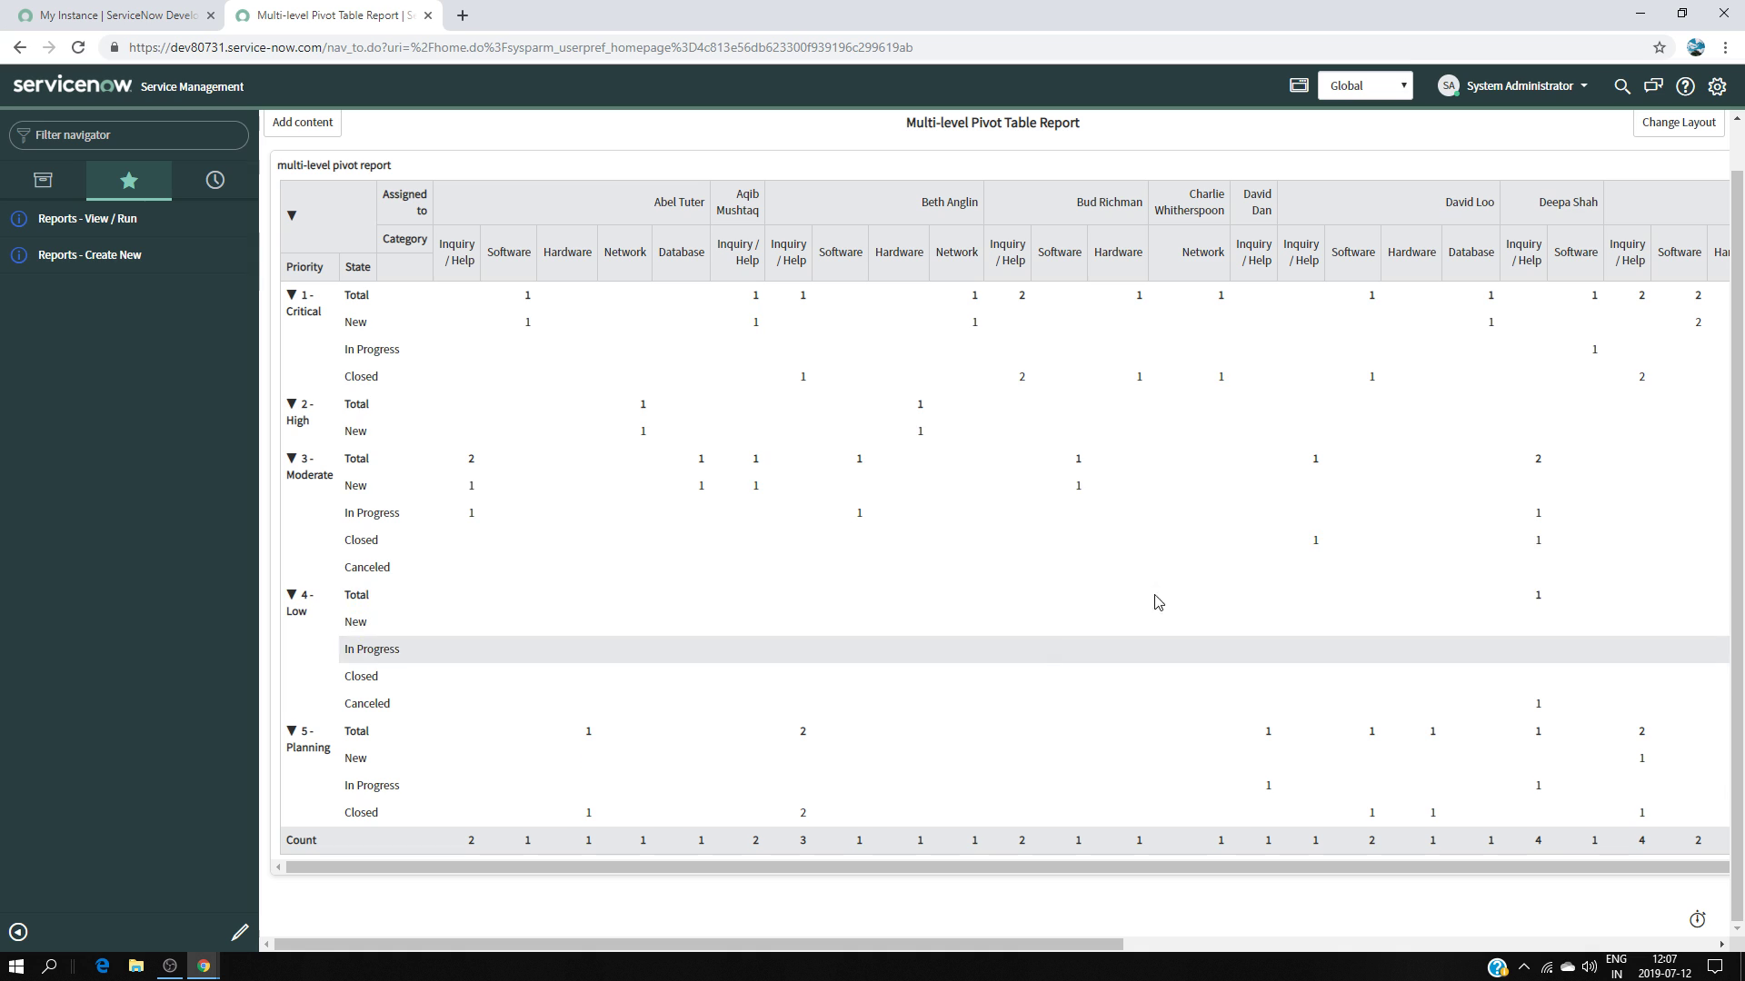
left_click(1677, 123)
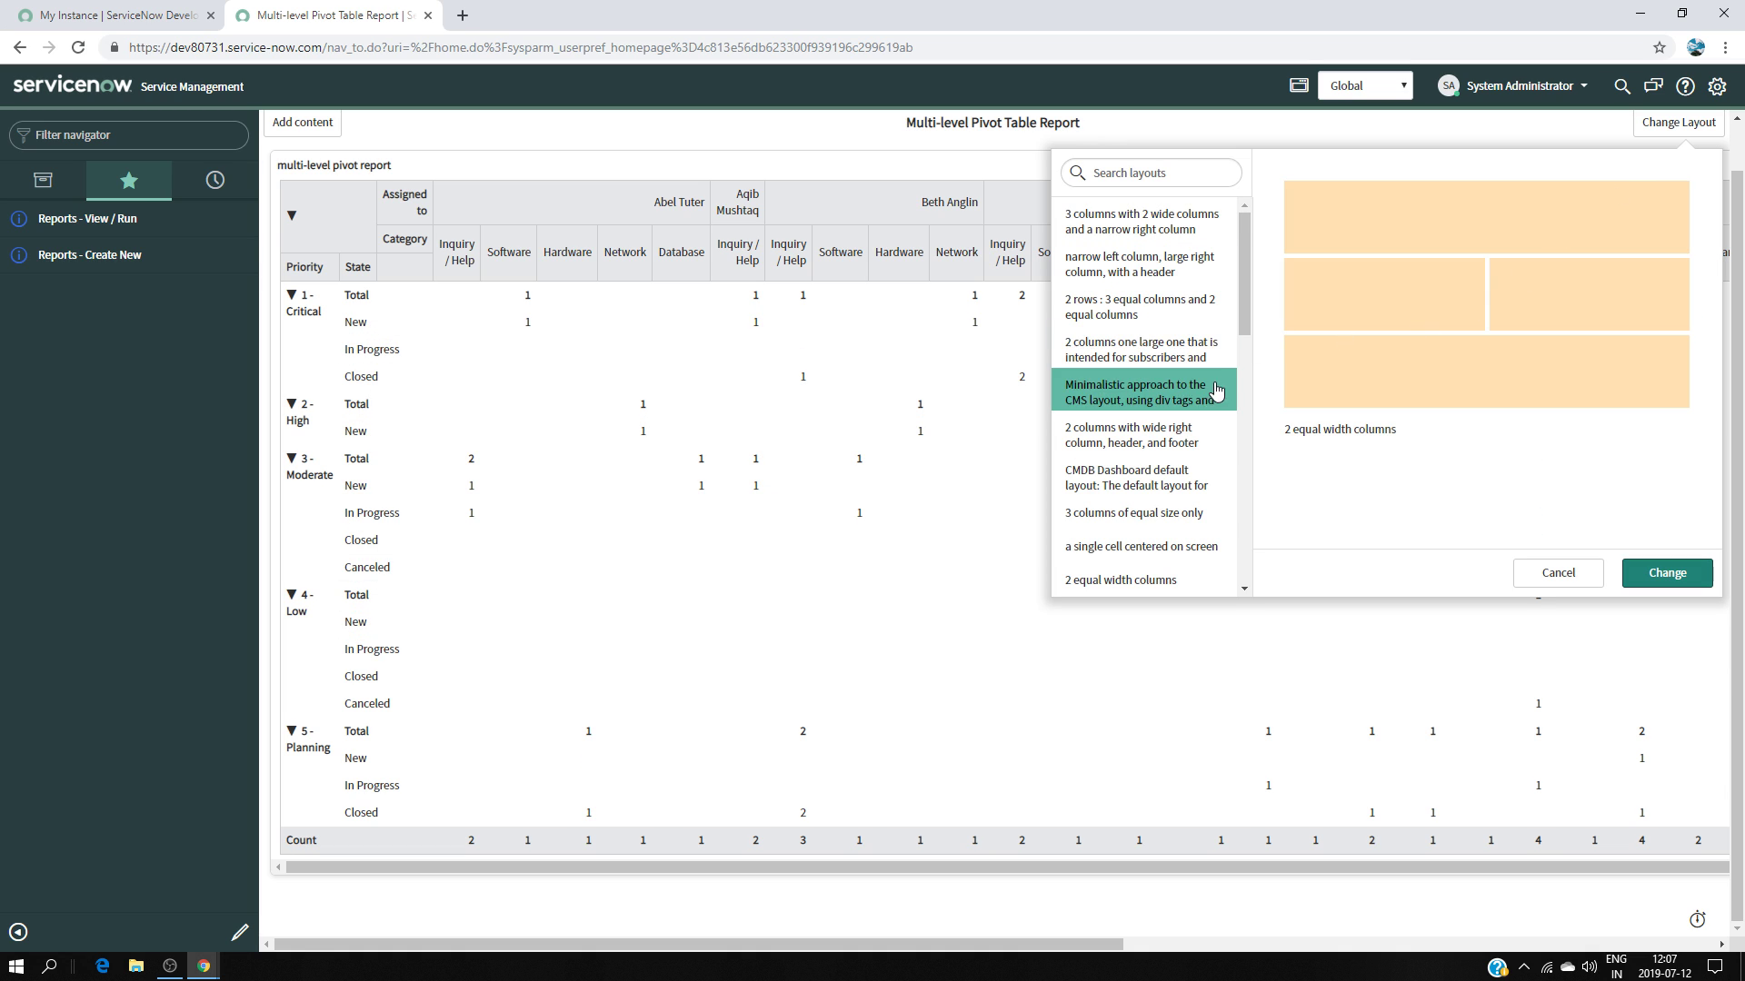
left_click(1586, 578)
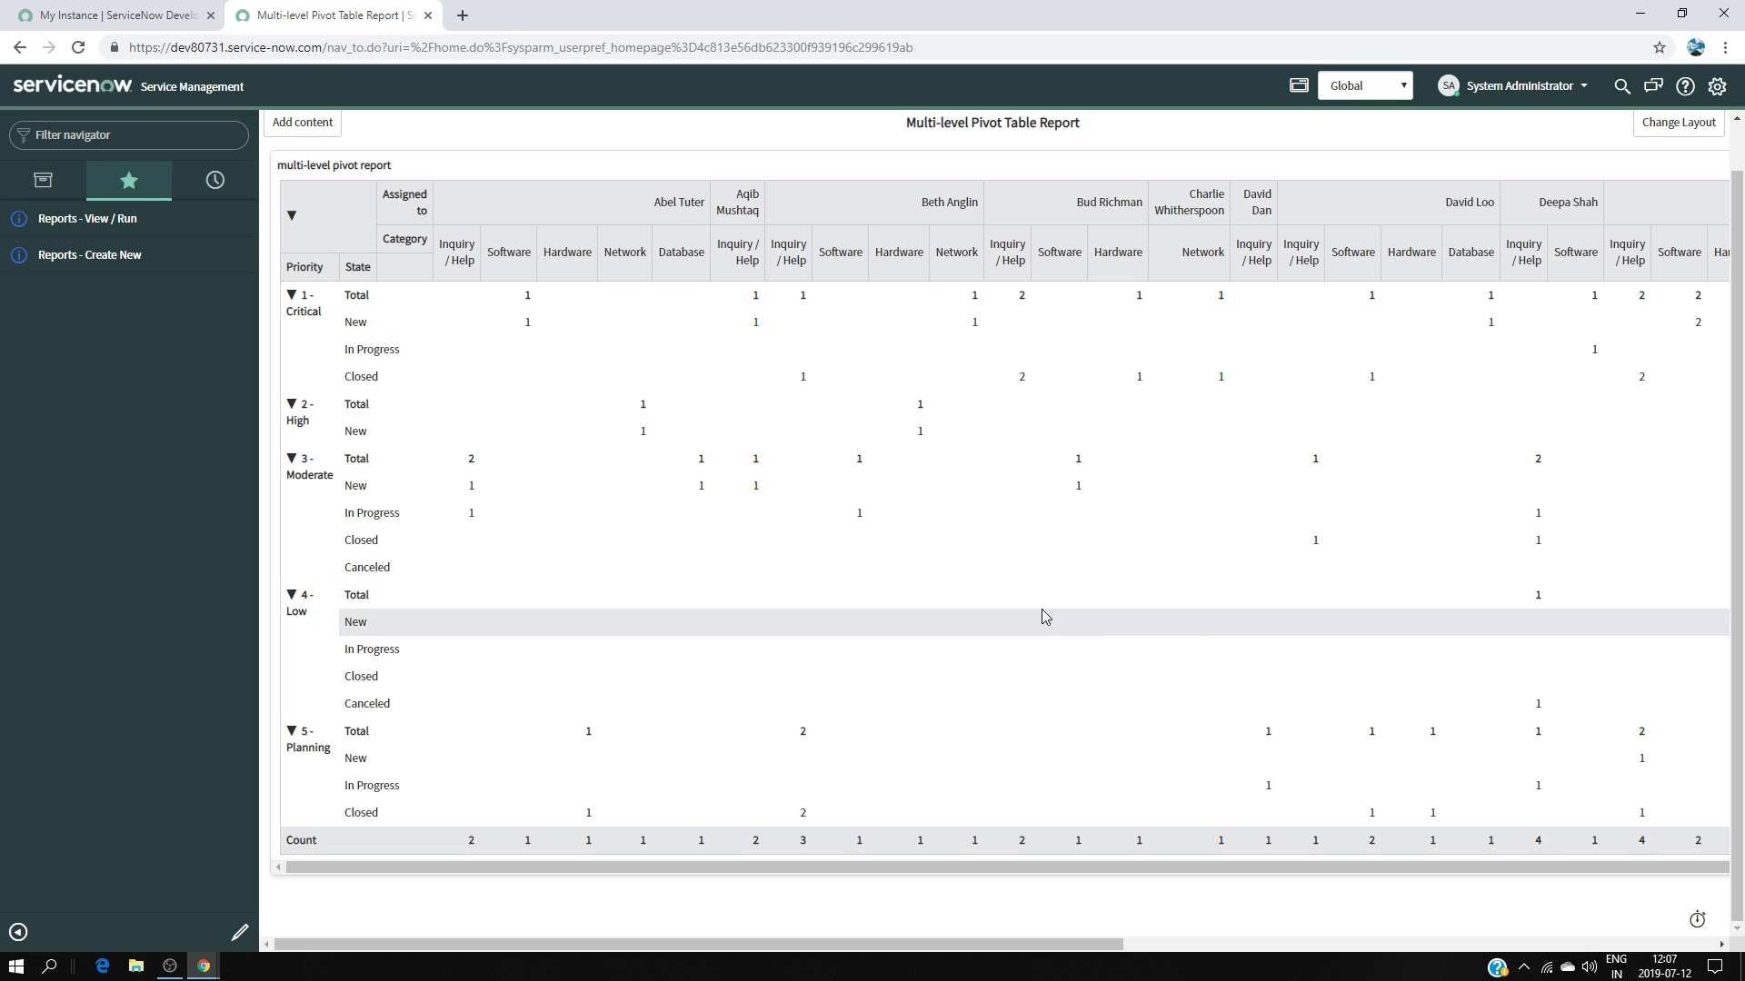
scroll(1050, 608, "up", 1)
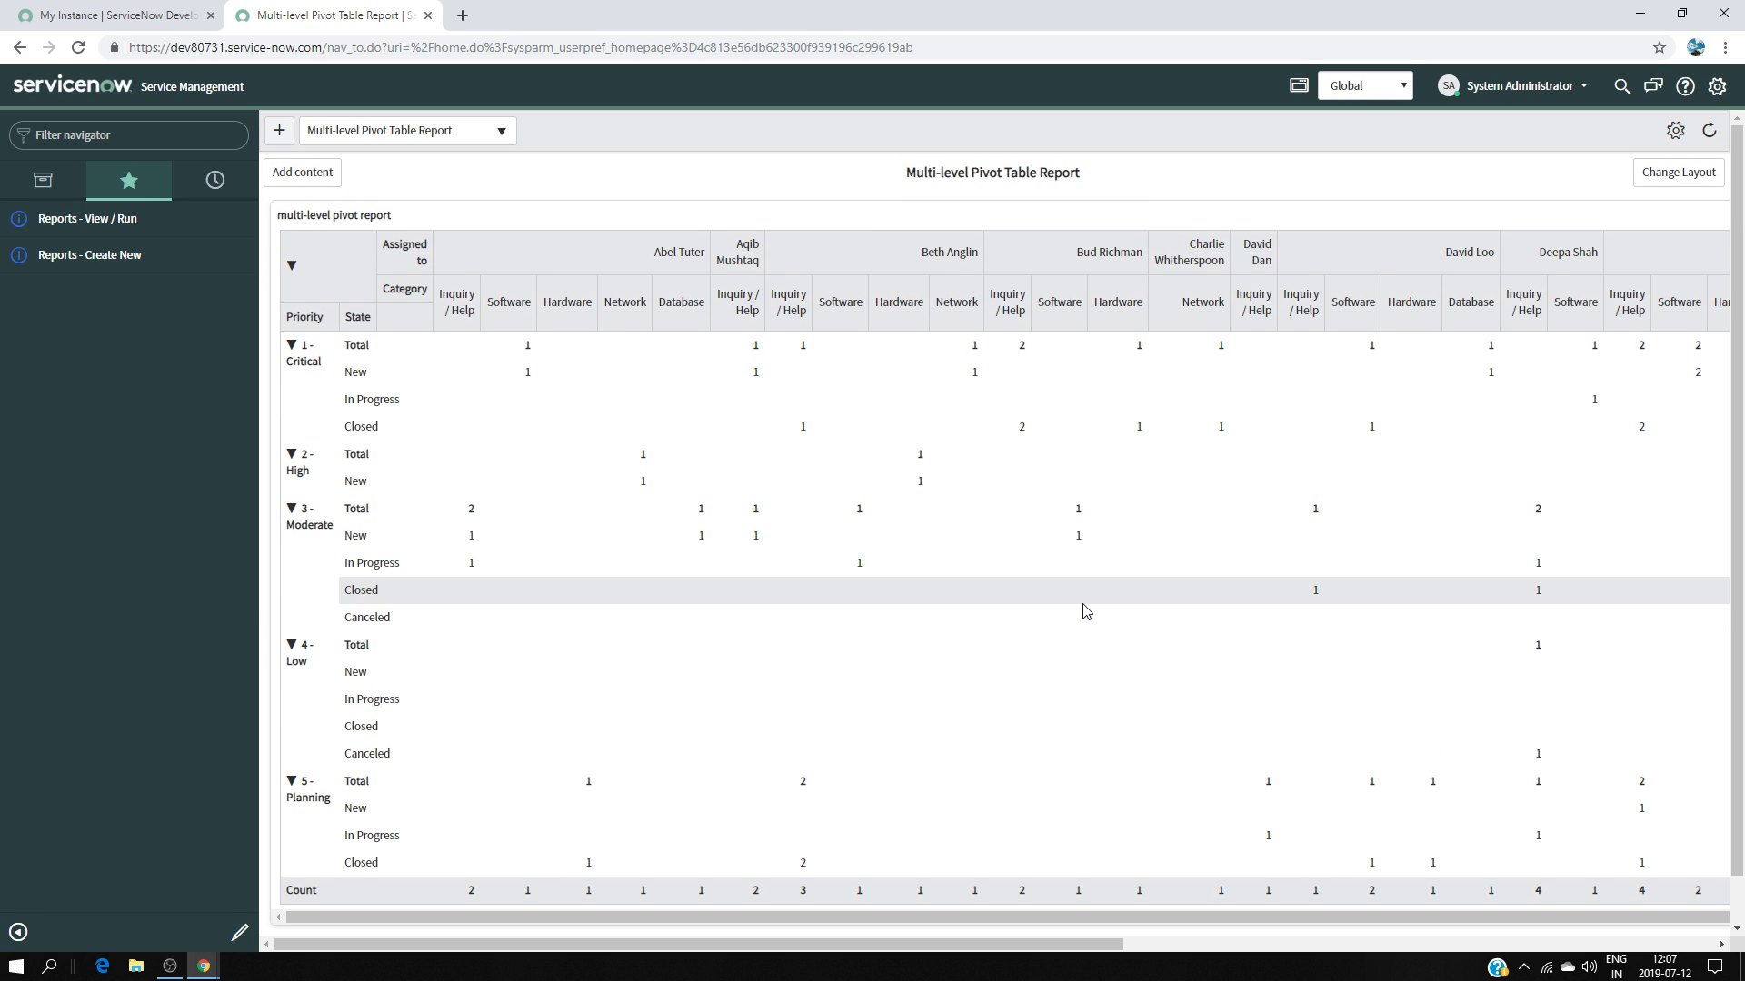